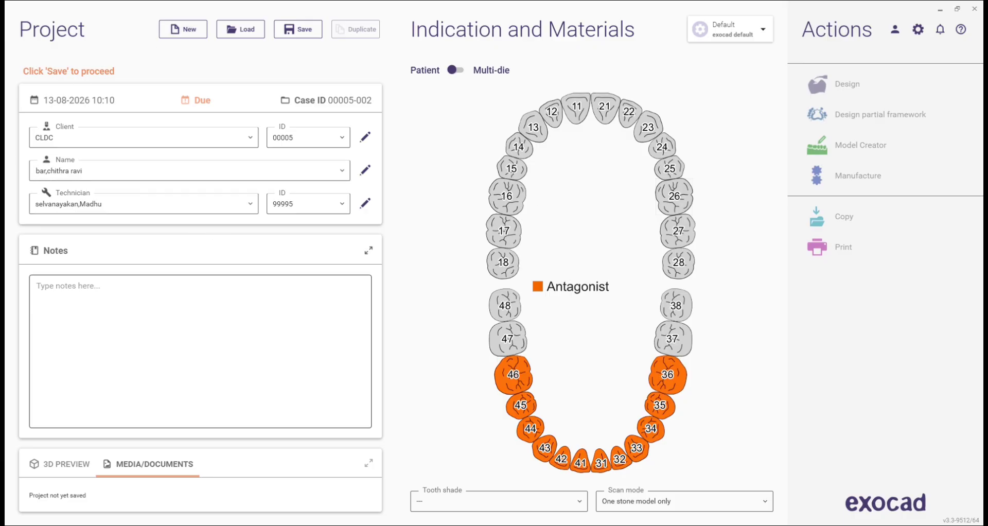
key(super+e)
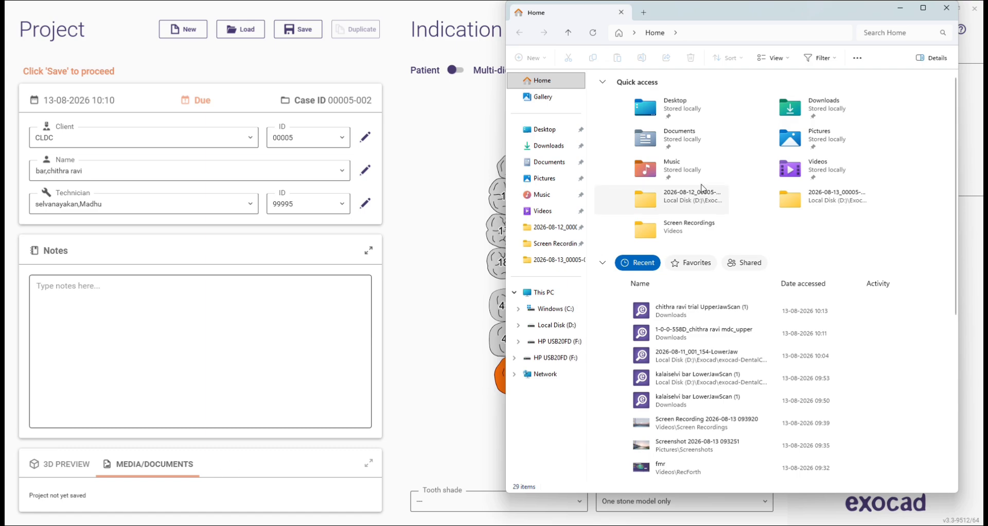
click(553, 149)
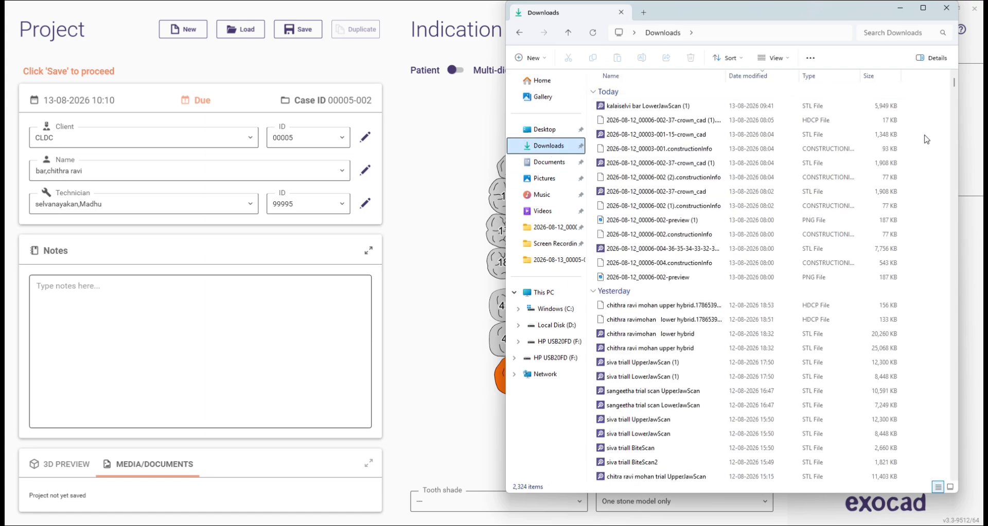
click(555, 132)
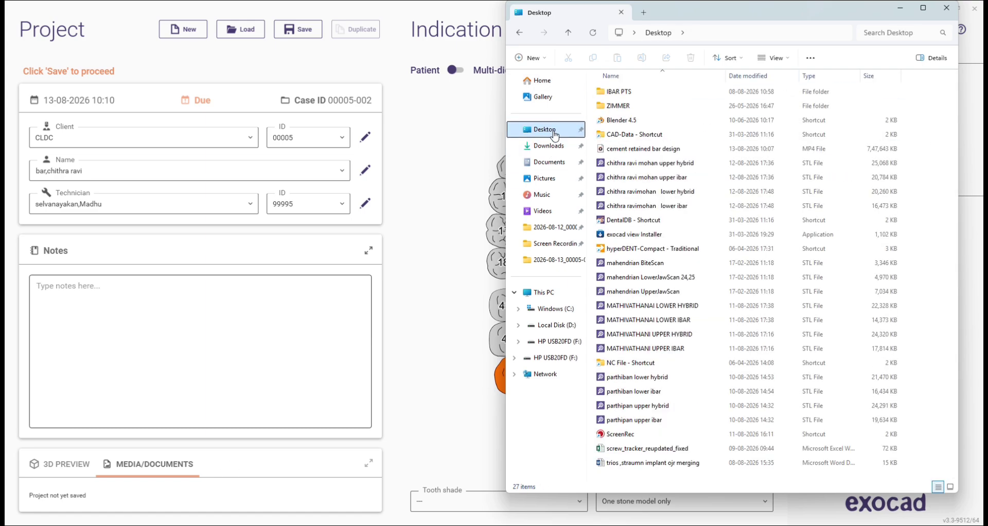
right_click(930, 103)
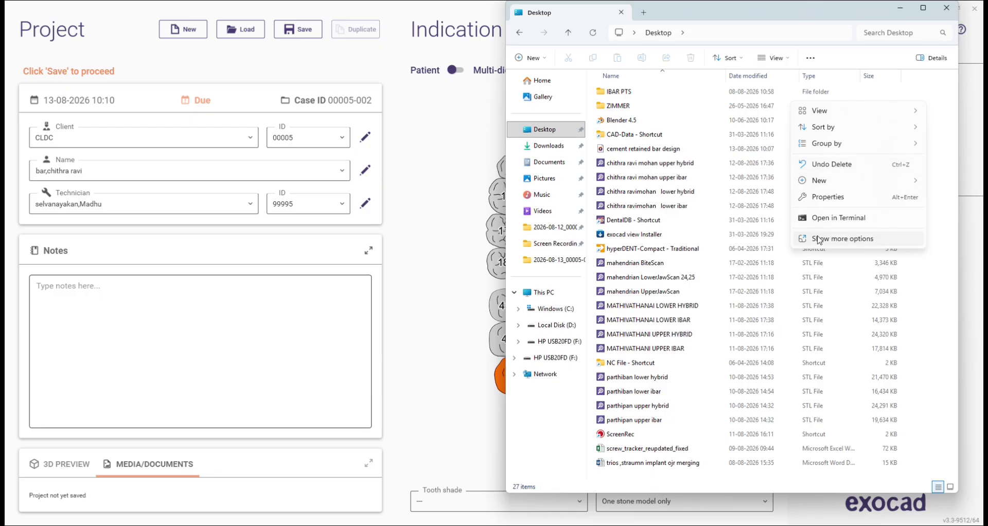
mouse_move(831, 180)
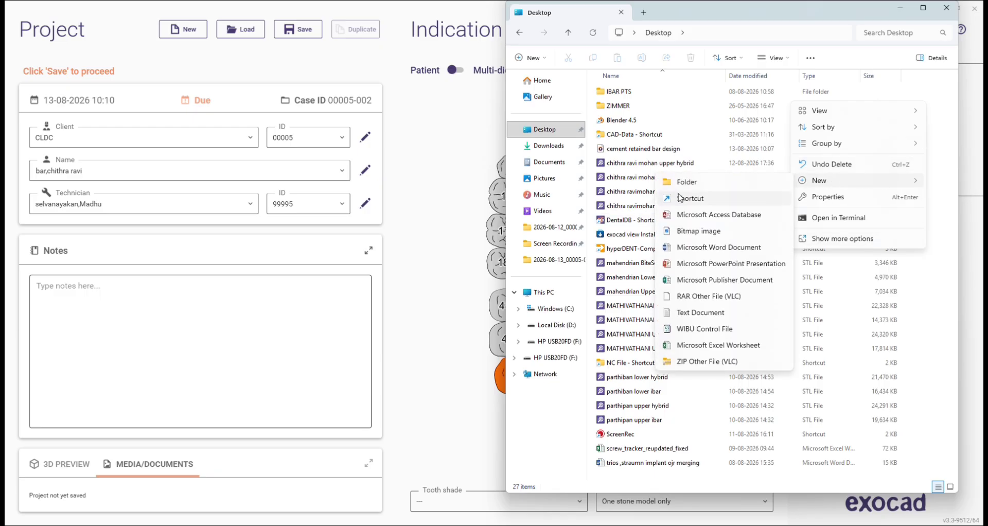
click(554, 146)
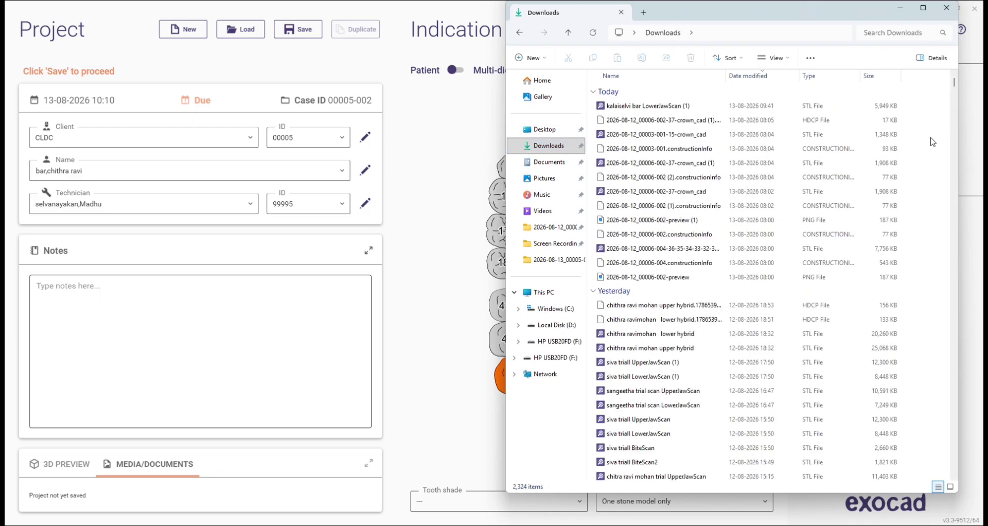
right_click(798, 139)
mouse_move(819, 153)
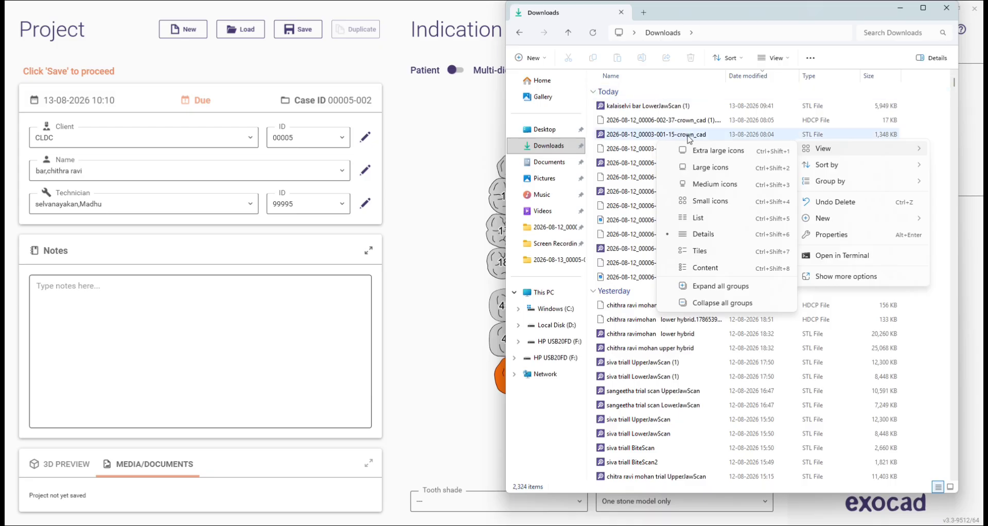
click(680, 98)
click(680, 98)
click(915, 114)
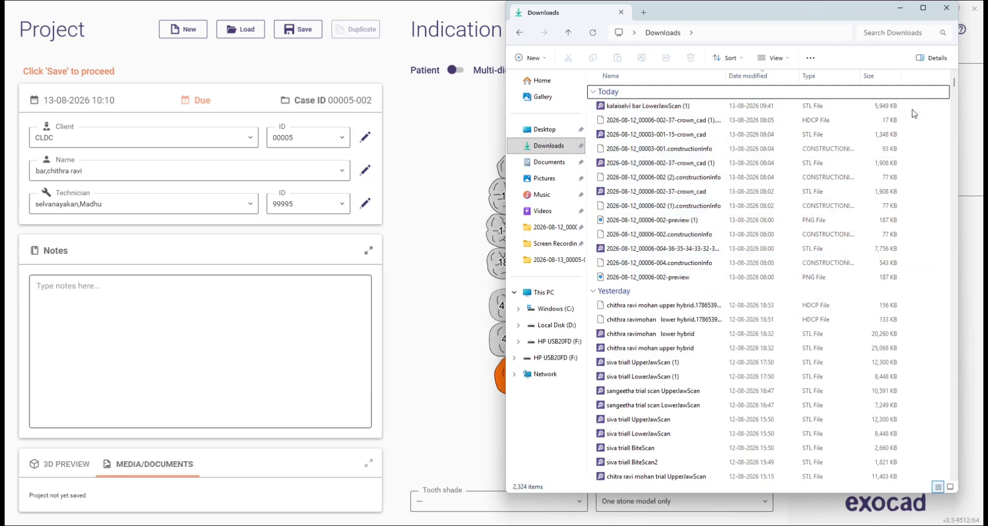
right_click(904, 114)
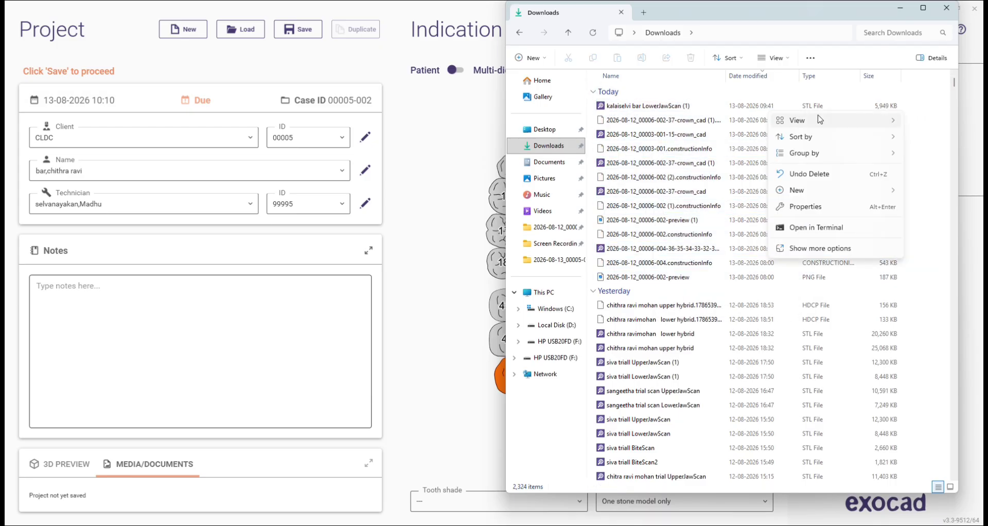
mouse_move(820, 120)
click(947, 8)
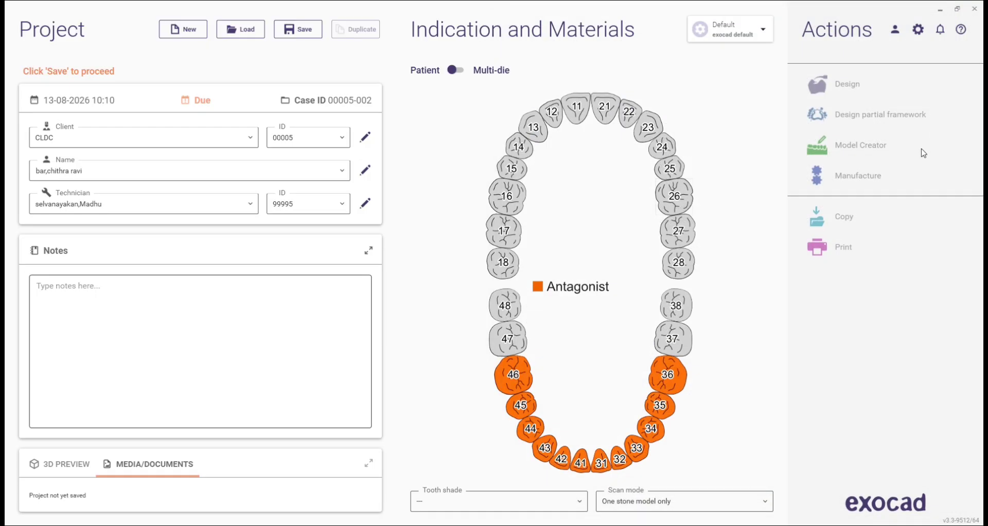
Step: Make tooth 16 a titanium, screw-retained bar pillar with 'Scan Body in Main Scan'
click(514, 196)
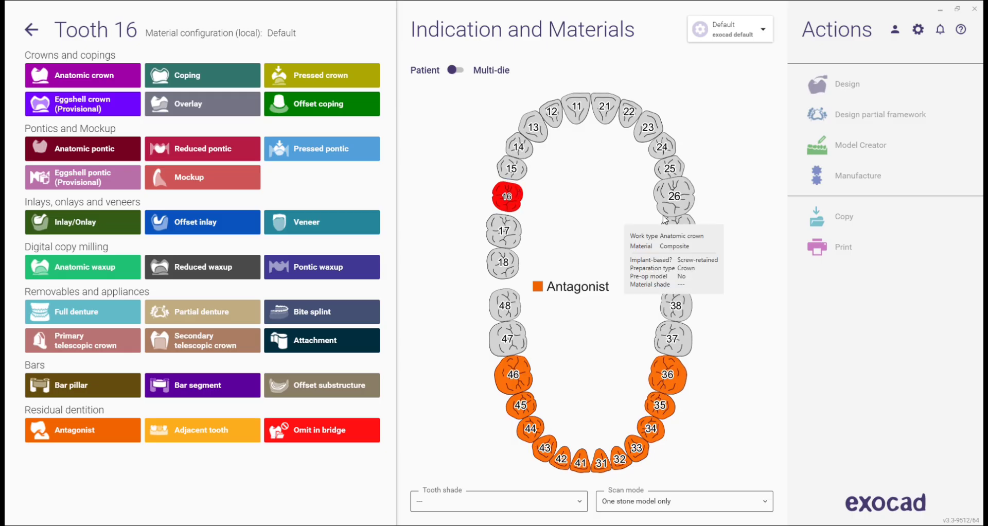
click(87, 388)
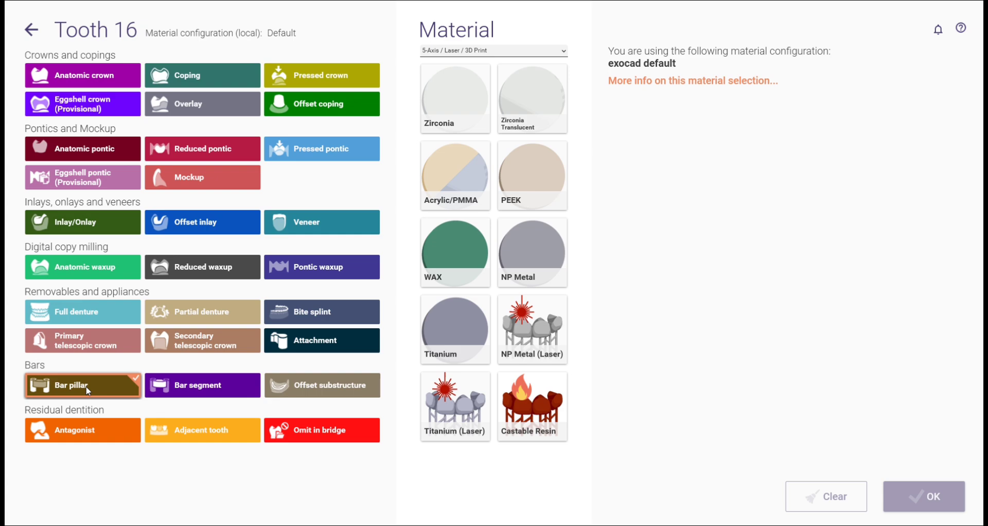
click(438, 325)
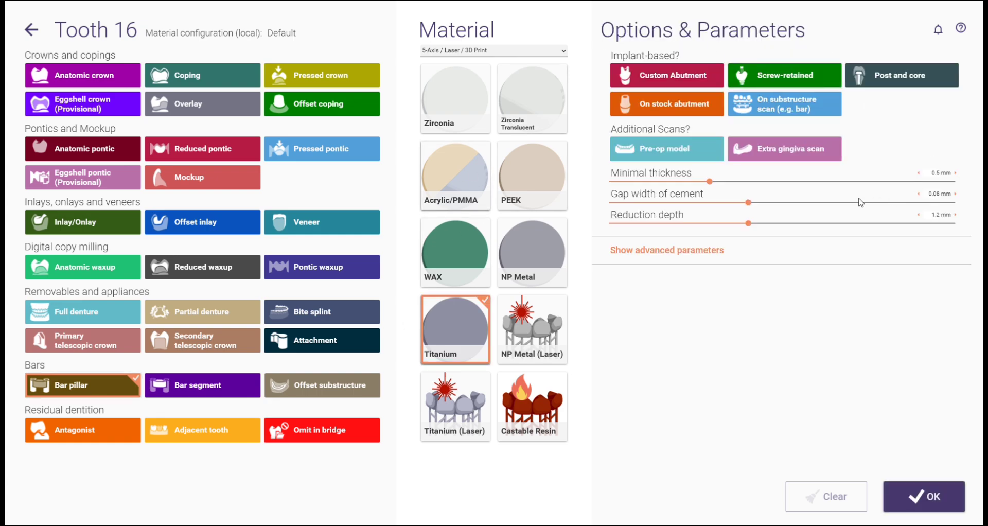
click(804, 79)
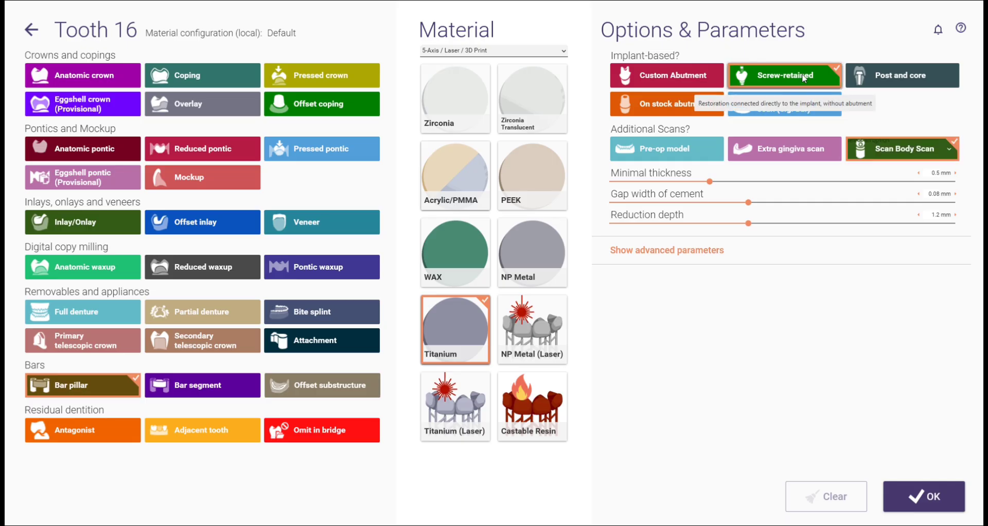
click(929, 157)
click(911, 210)
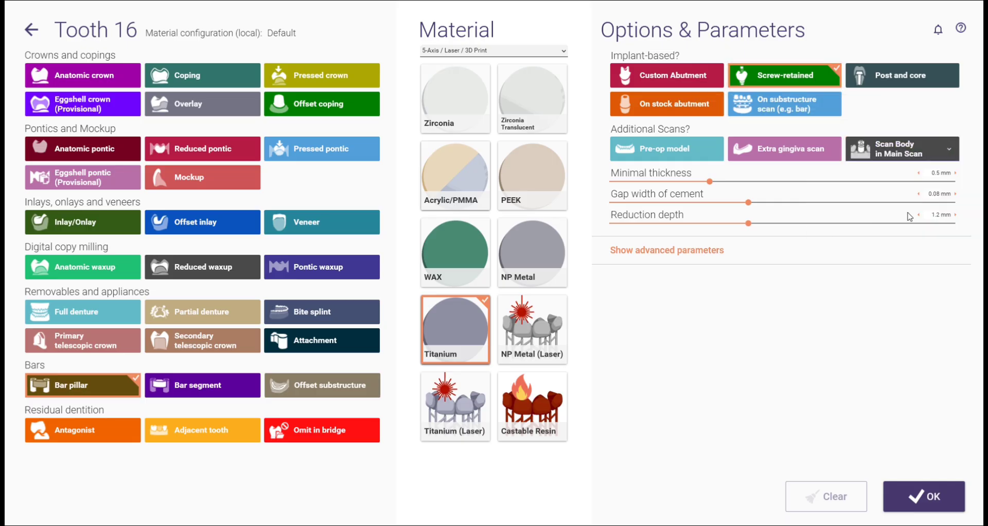
click(940, 494)
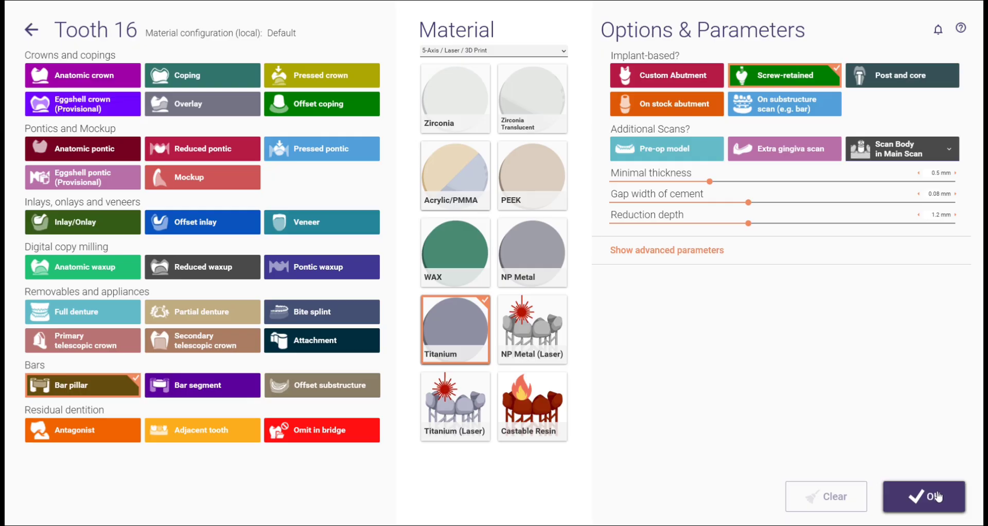
click(930, 498)
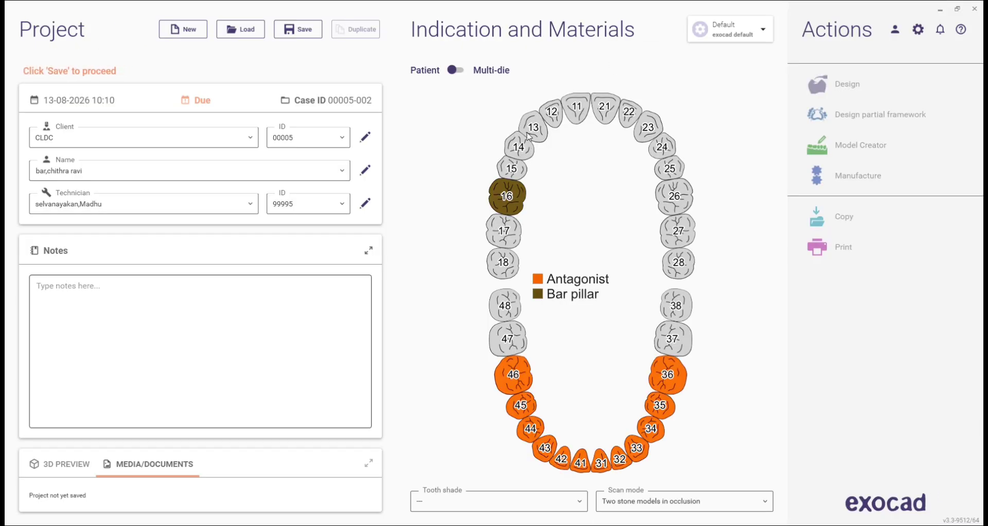
Step: Apply the bar pillar to teeth 26, 14, 24, 11 and 21
click(689, 196)
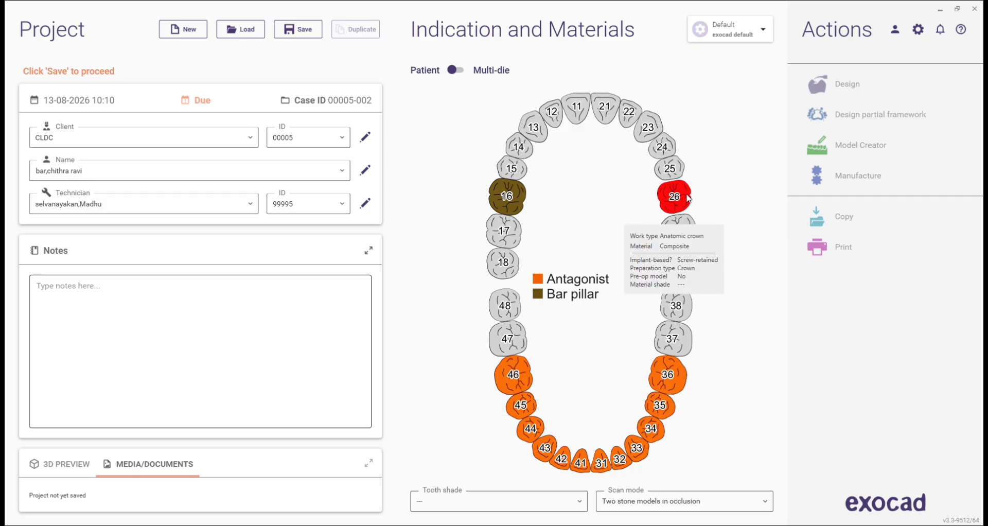
click(519, 148)
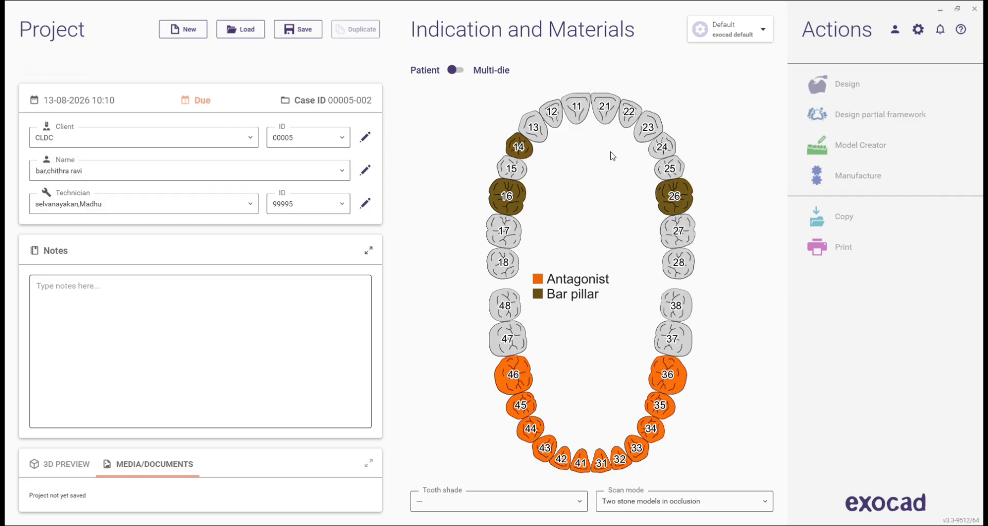
click(663, 147)
click(575, 113)
click(605, 109)
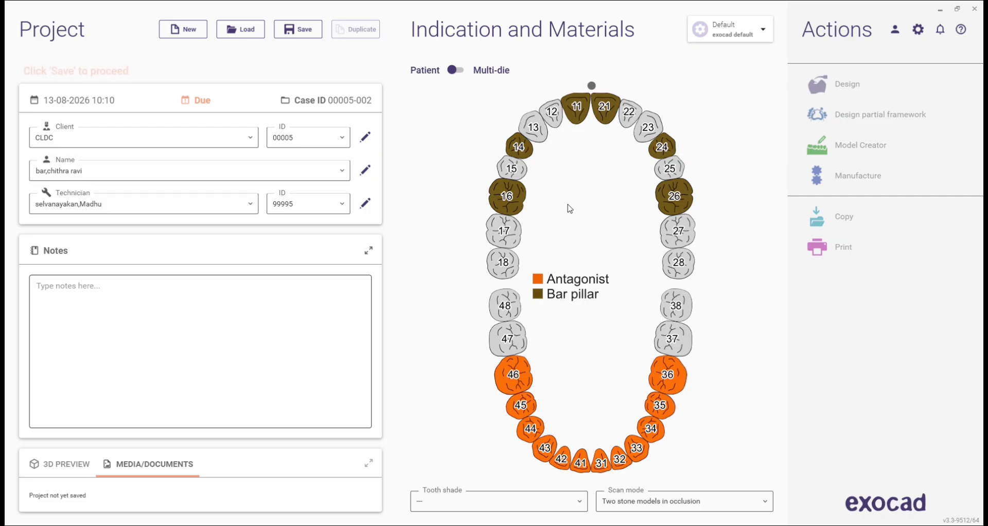
Step: Make teeth 15, 13, 12, 22, 23 and 25 bar segments
click(520, 175)
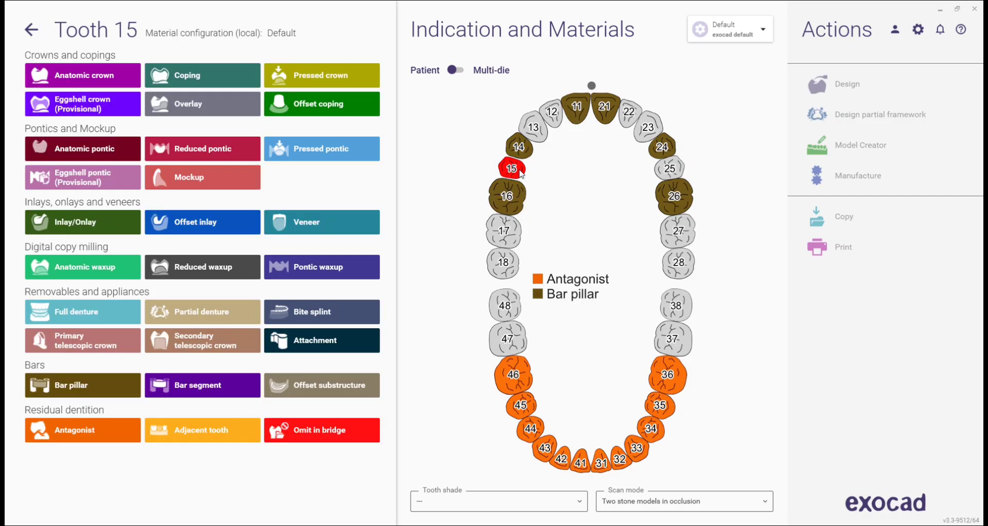
click(222, 385)
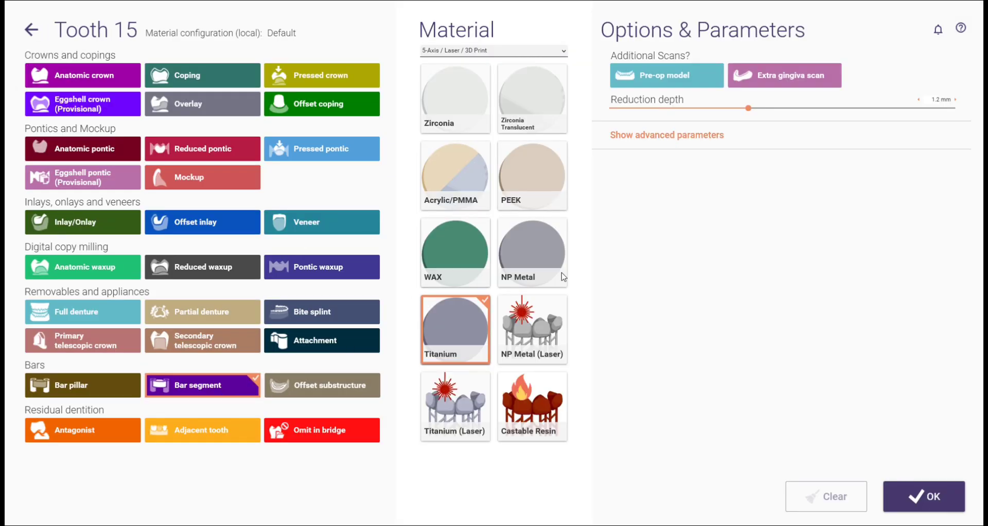
click(924, 496)
click(533, 127)
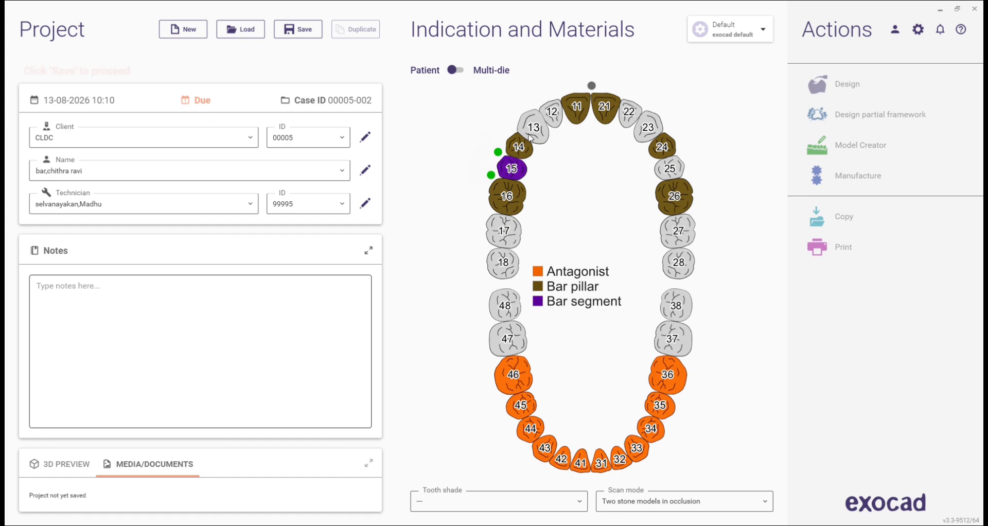
click(550, 119)
click(629, 111)
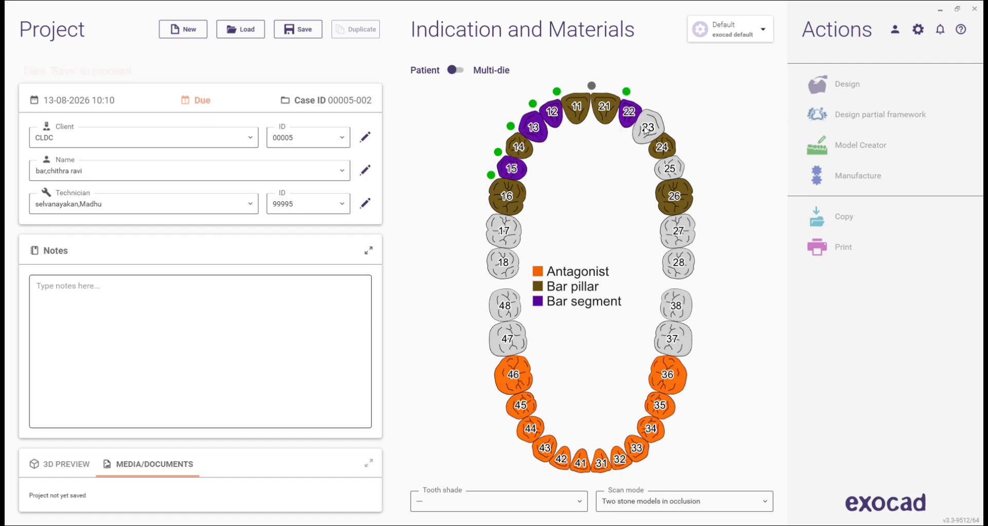
click(648, 127)
click(669, 168)
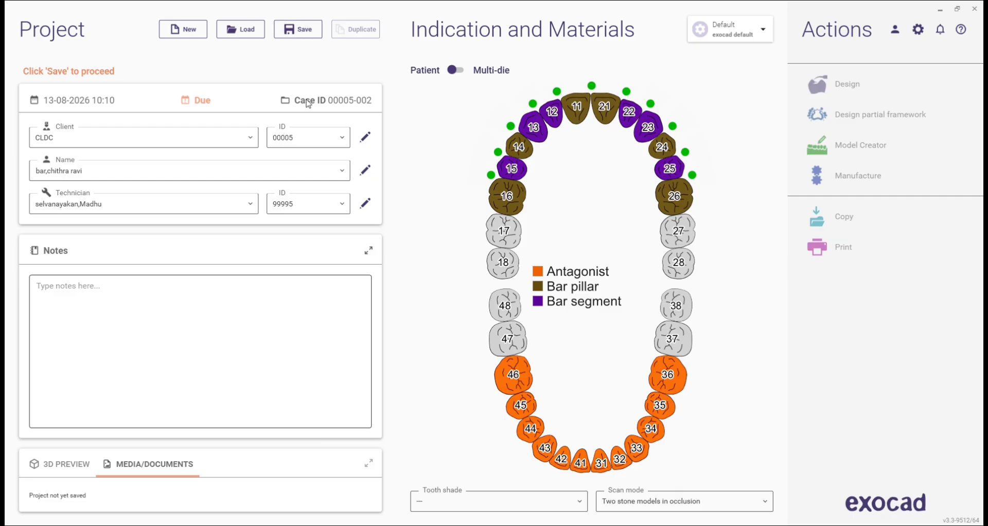
Step: Set tooth shade A2 and scan mode to Digital impression scan
click(484, 502)
scroll(471, 386, up, 2)
click(470, 336)
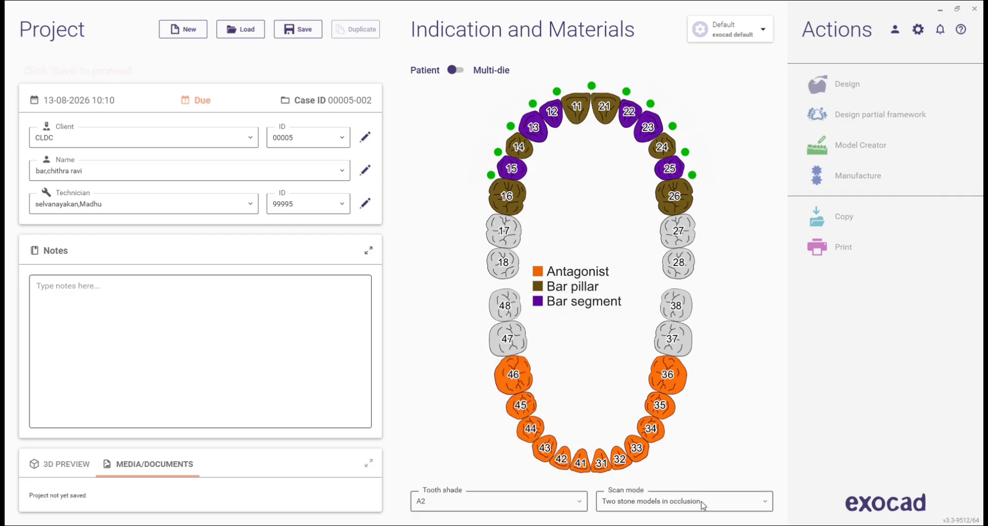
click(662, 501)
click(655, 313)
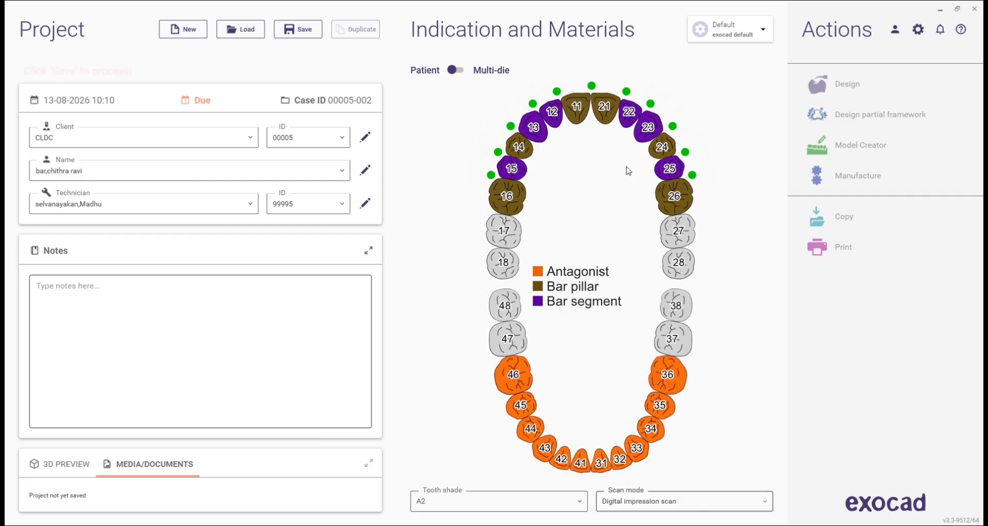
Step: Save the case and open its MEDIA/DOCUMENTS folder in File Explorer
click(305, 31)
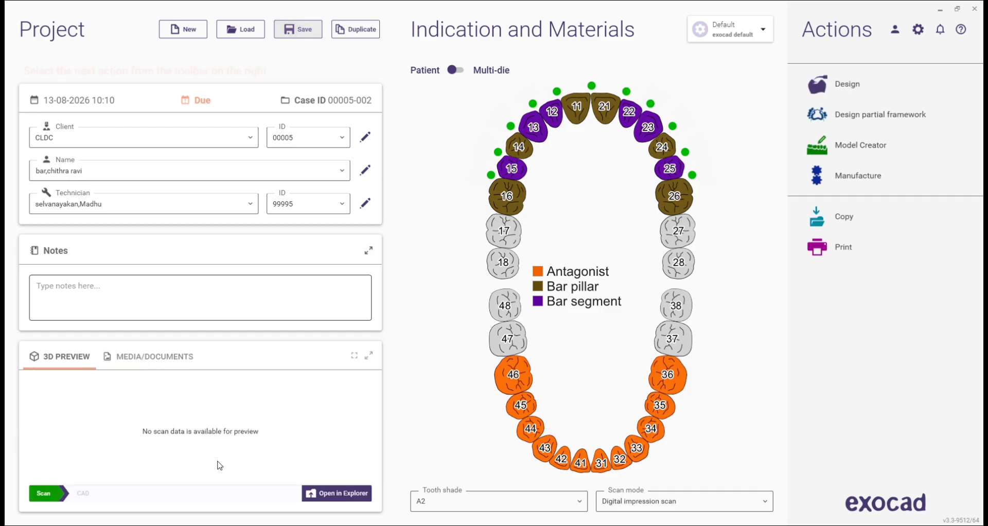
click(180, 364)
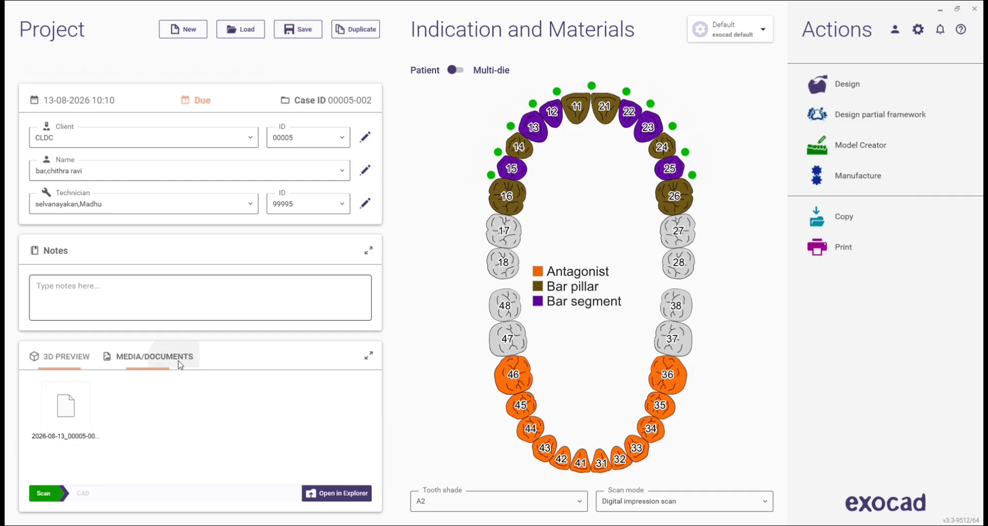
click(352, 495)
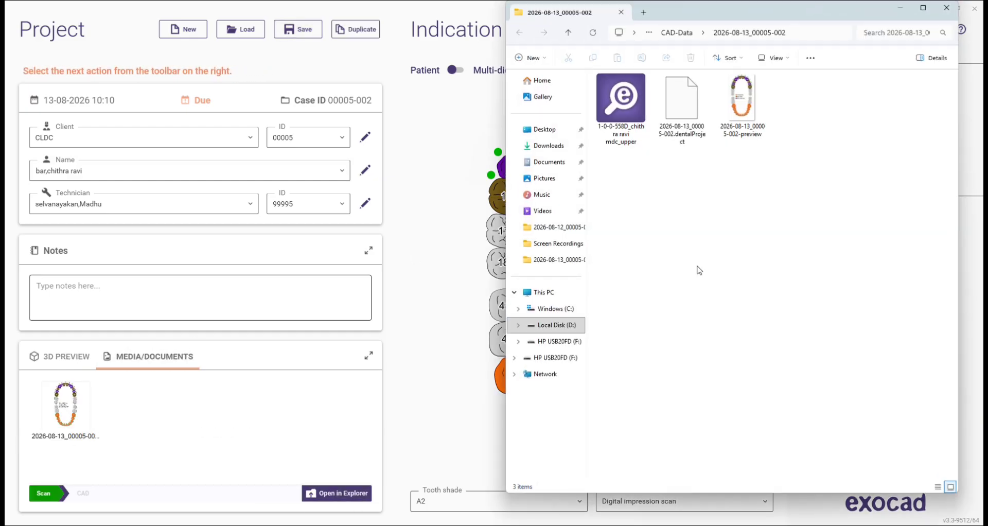
right_click(697, 269)
click(852, 237)
double_click(635, 126)
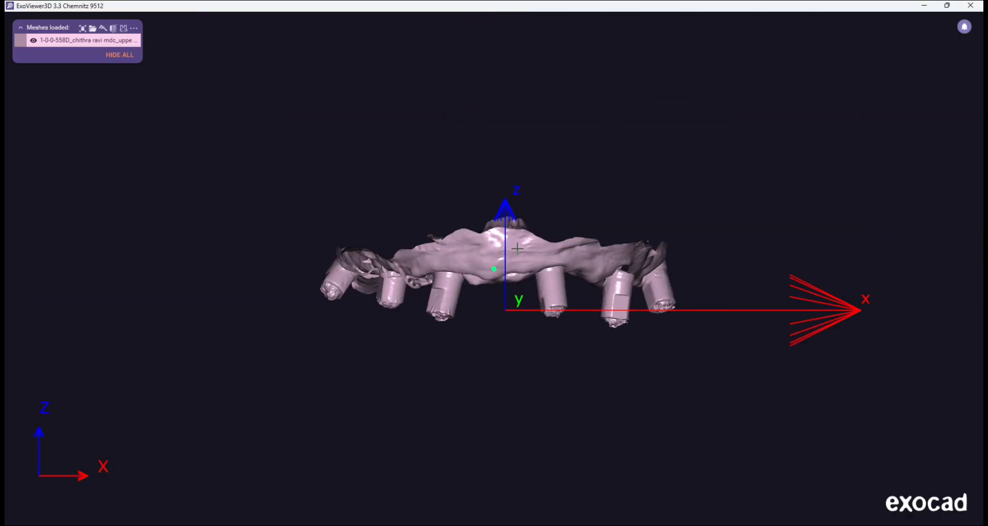
right_drag(581, 345, 579, 390)
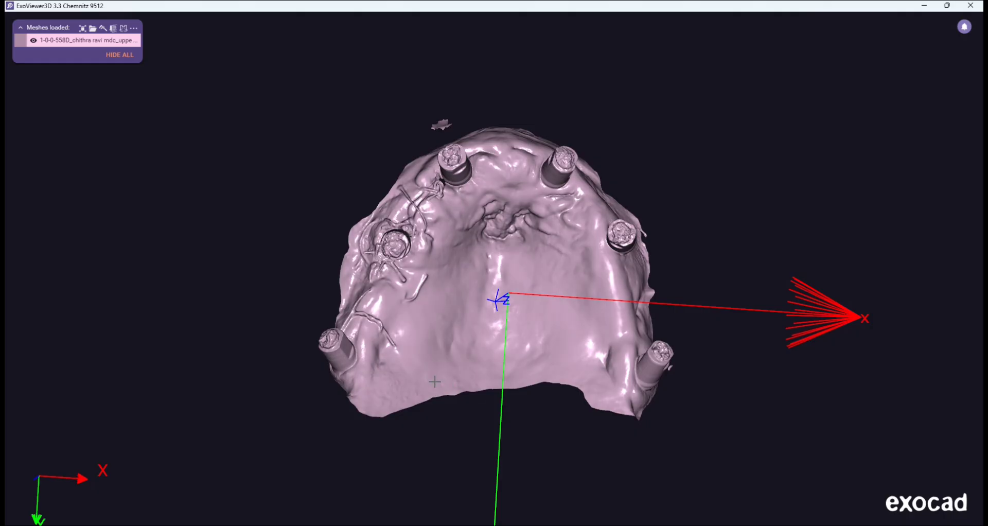
right_drag(547, 307, 544, 304)
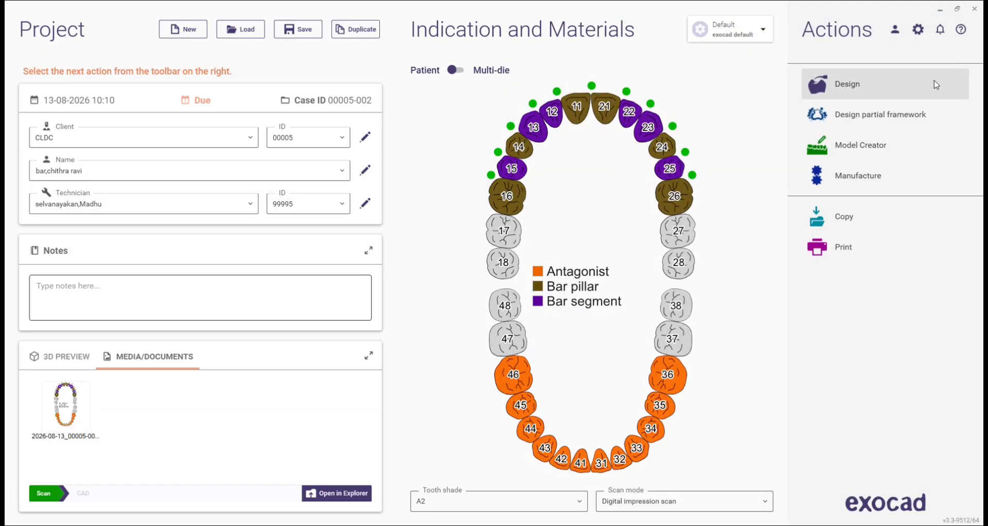
Step: Launch Design, then open tooth 21's configuration and its Scan Body in Main Scan list
click(924, 85)
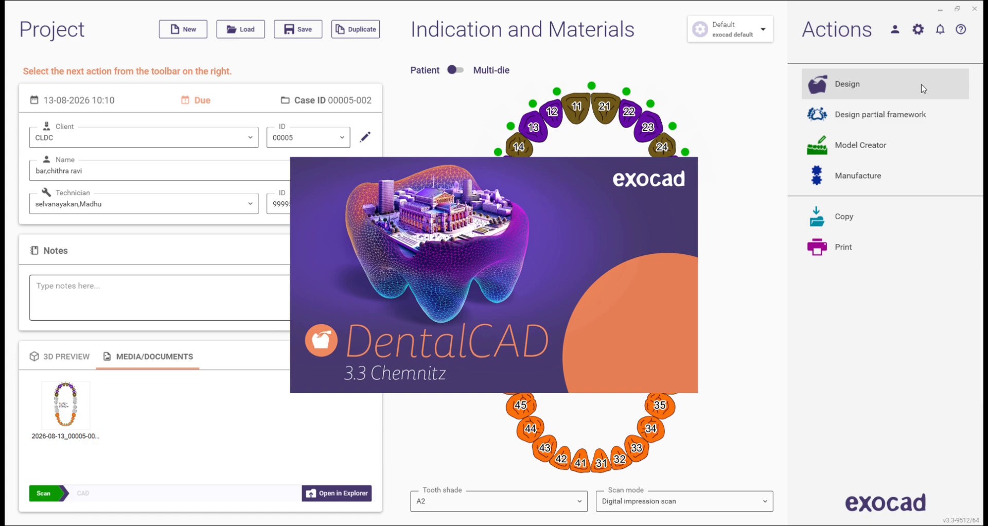
click(603, 114)
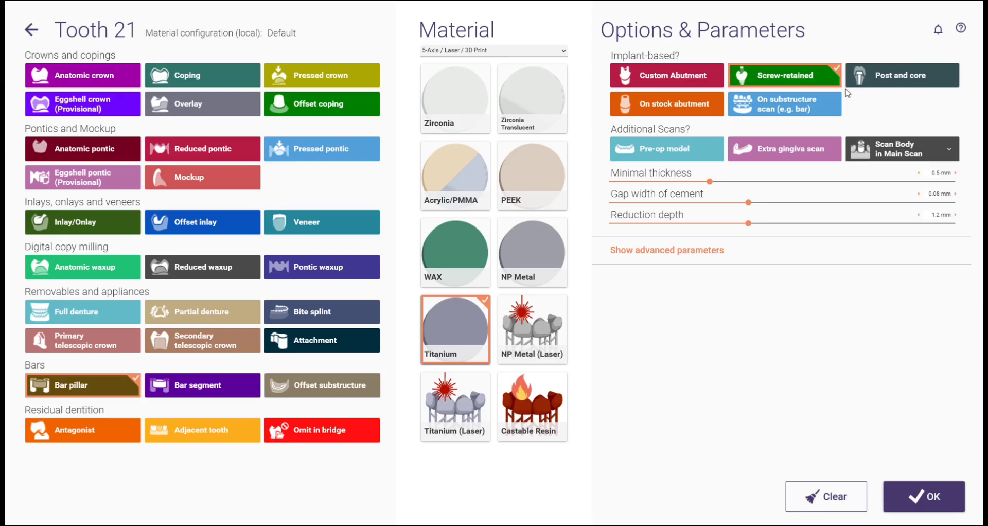
click(899, 140)
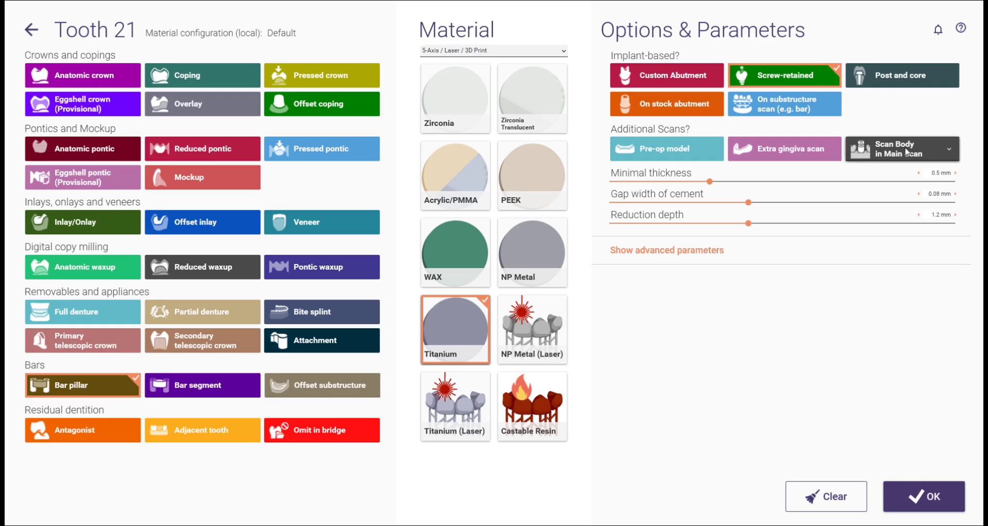
Step: Load the upper jaw scan file and cancel loading the antagonist
click(899, 149)
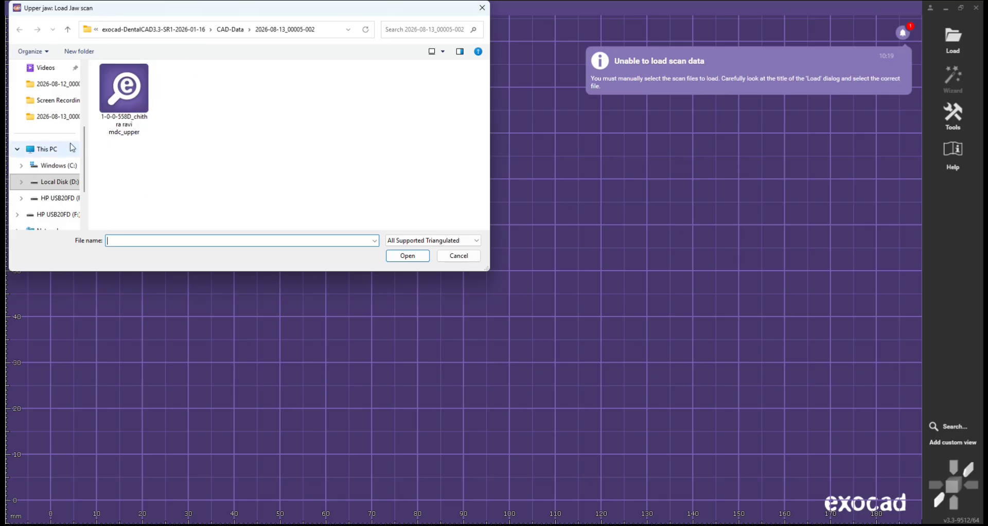
click(122, 111)
click(409, 256)
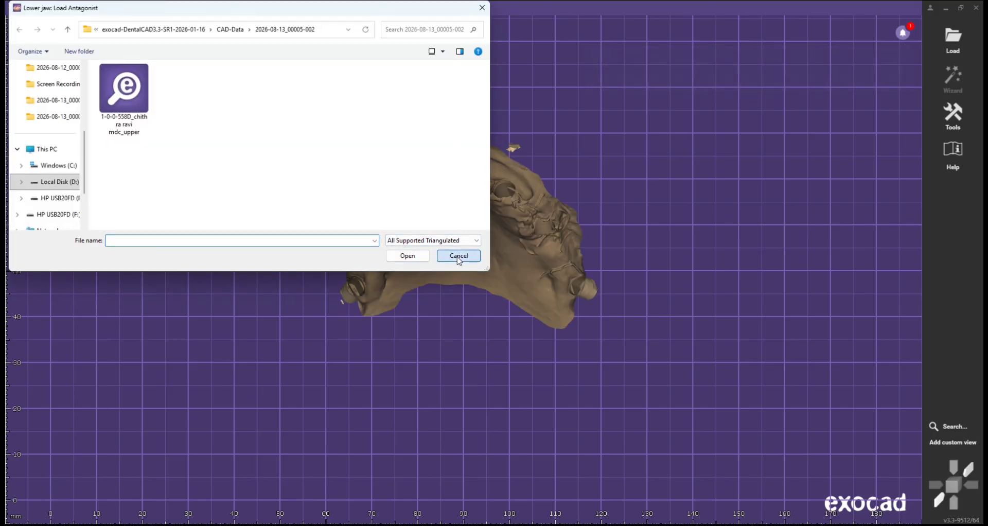
click(455, 254)
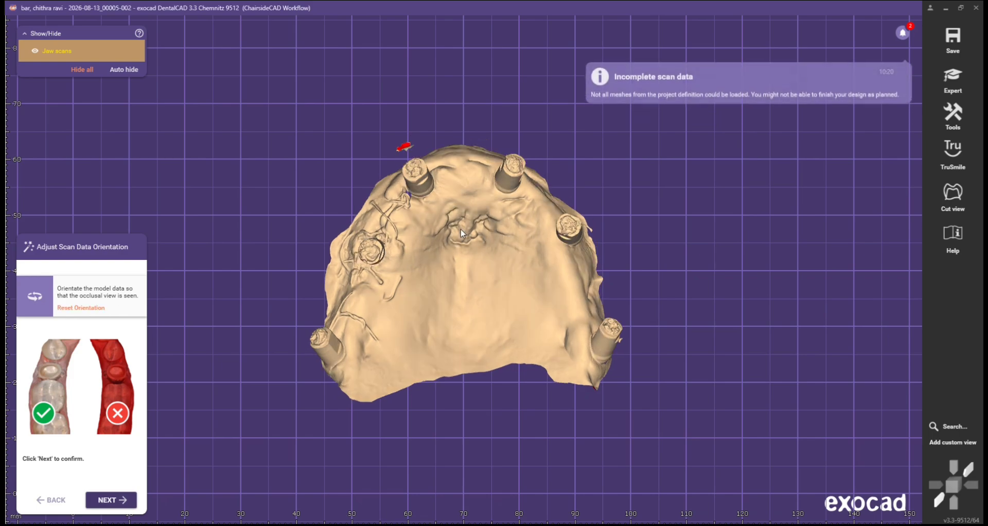
Step: Rotate the jaw scan to check its occlusal orientation, then continue with NEXT
right_drag(462, 233, 462, 230)
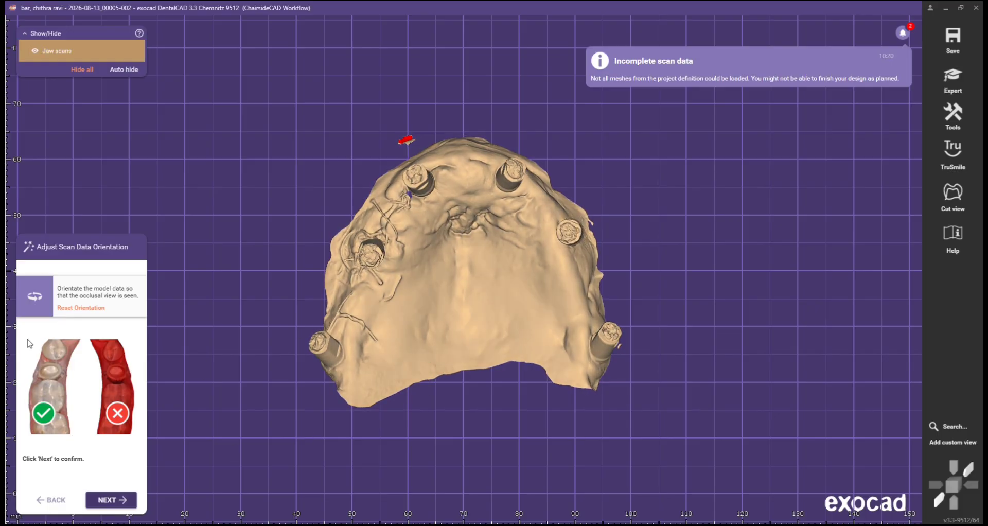
right_drag(294, 306, 348, 303)
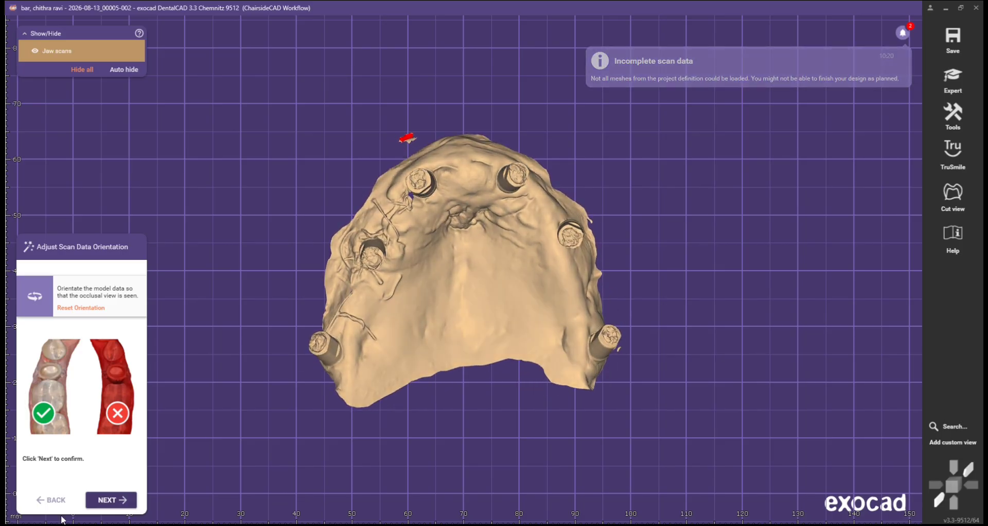
click(103, 502)
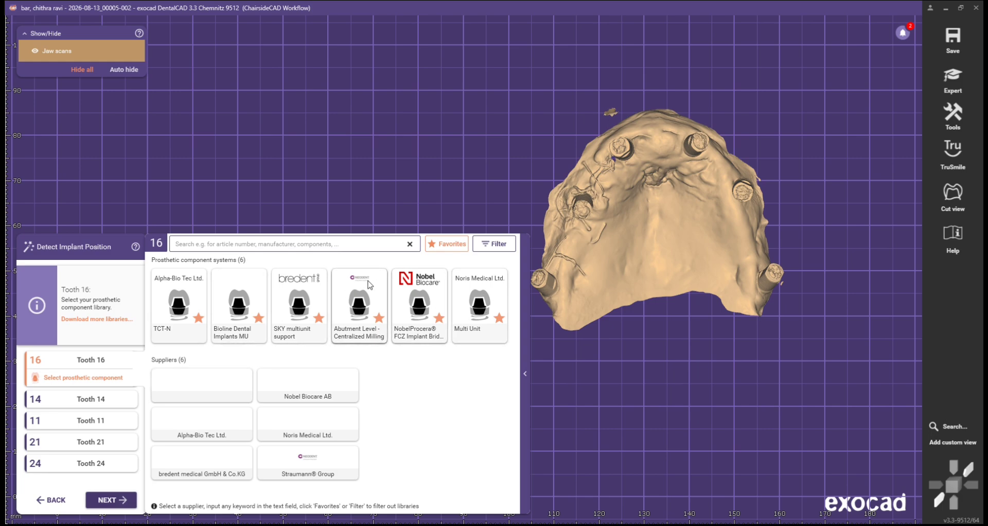
Step: Assign the Bioline Dental Implants MU library's CMU > MU component, accepting the unsigned library
right_drag(670, 292, 601, 164)
click(239, 329)
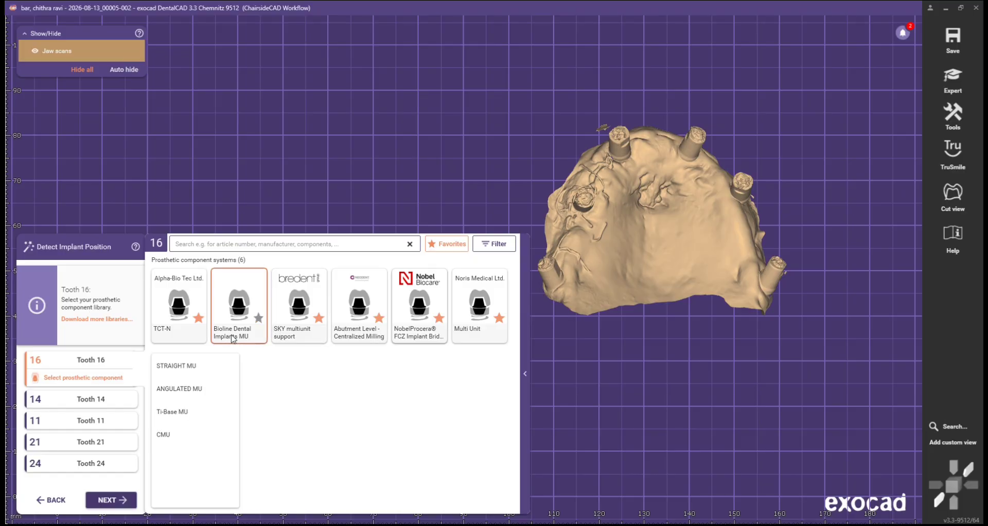
click(262, 366)
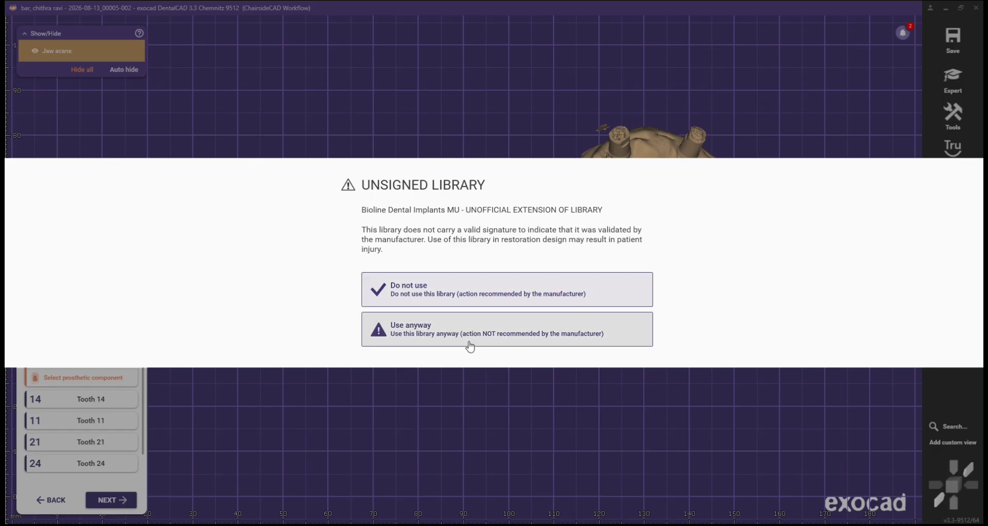
click(467, 342)
Step: Zoom in on tooth 16 and match the abutment onto its scan abutment
right_drag(601, 329, 569, 194)
scroll(633, 218, up, 3)
scroll(611, 228, up, 3)
right_drag(610, 228, 657, 150)
scroll(628, 204, up, 3)
scroll(688, 169, up, 2)
scroll(612, 202, up, 2)
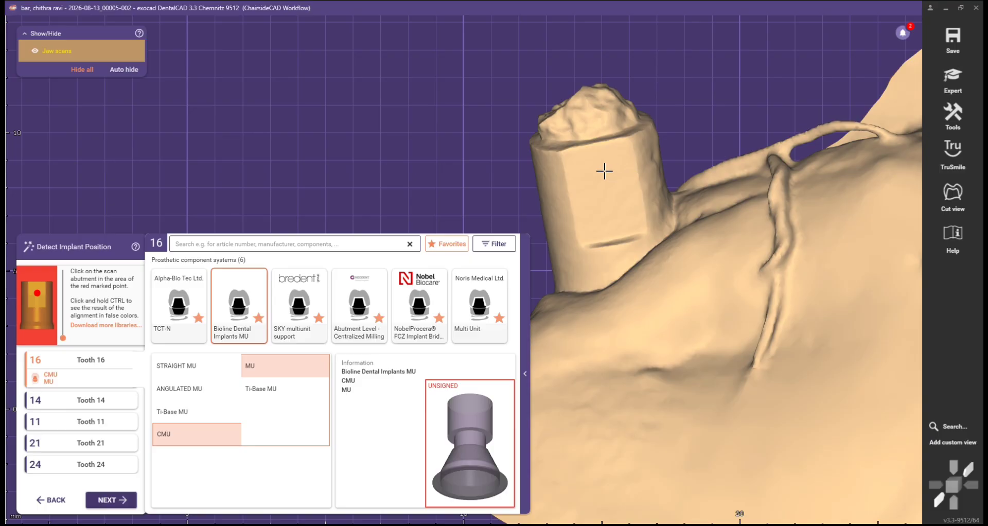
click(604, 172)
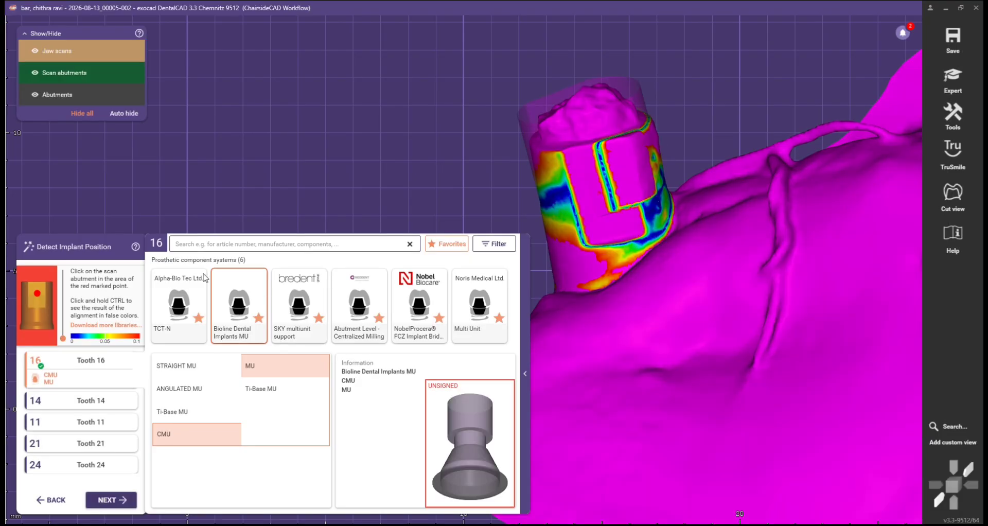
Step: Adjust the detection slider and re-match tooth 16's abutment with Cut view on
drag(63, 340, 69, 302)
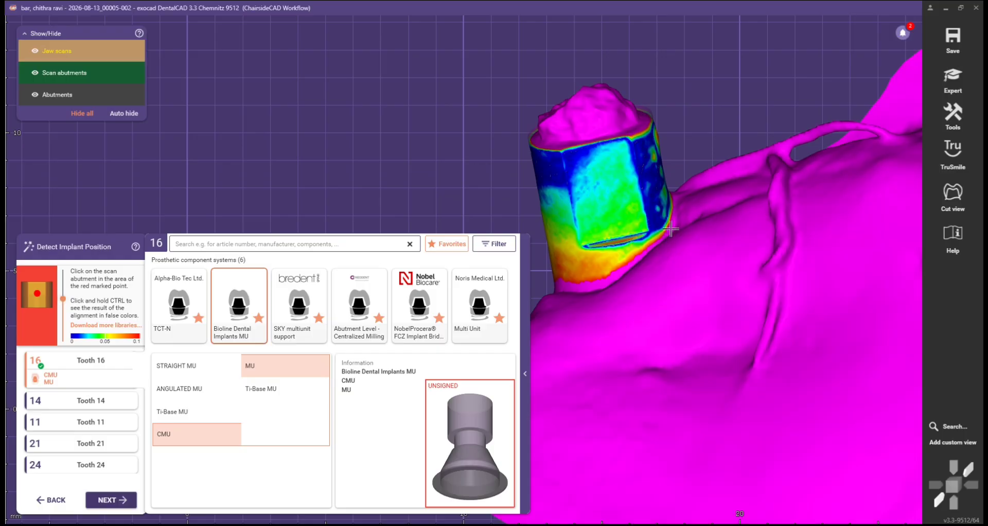
click(648, 167)
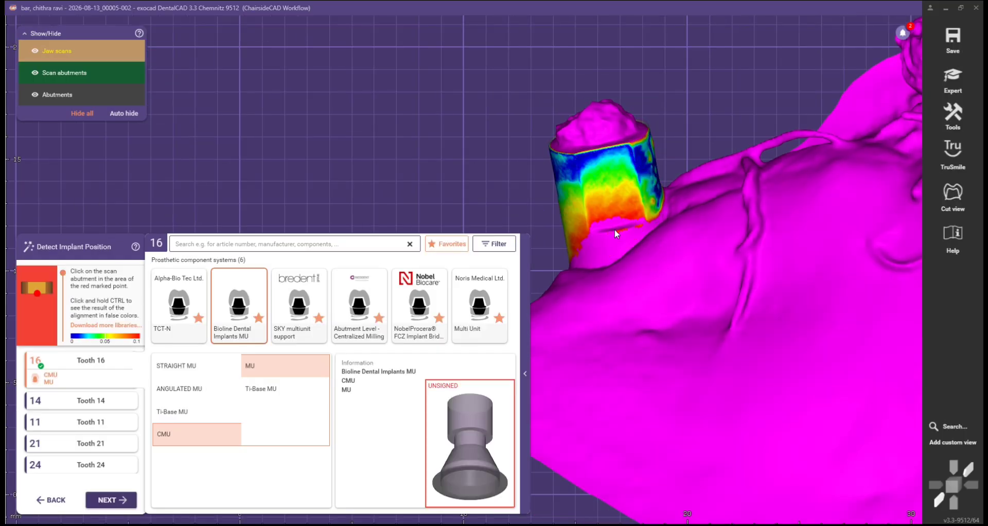
drag(61, 271, 61, 287)
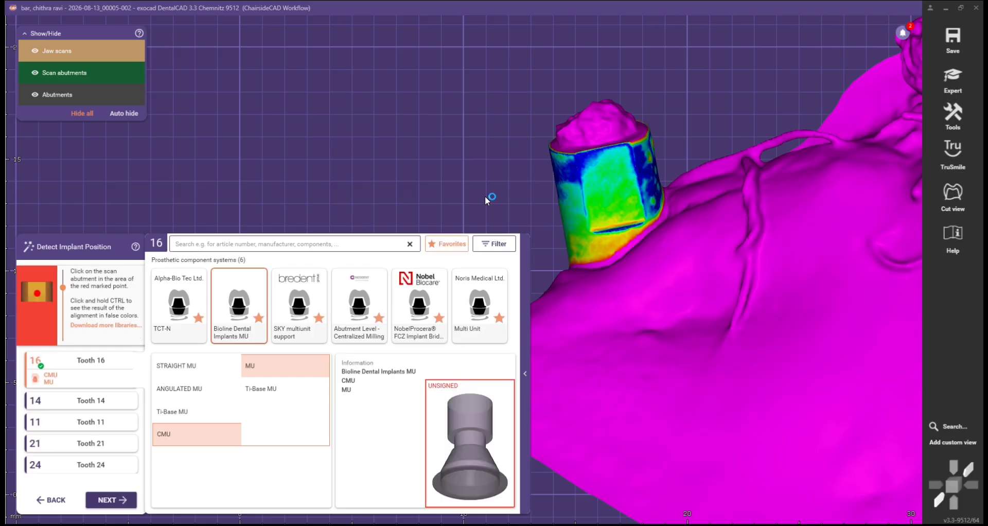
click(949, 194)
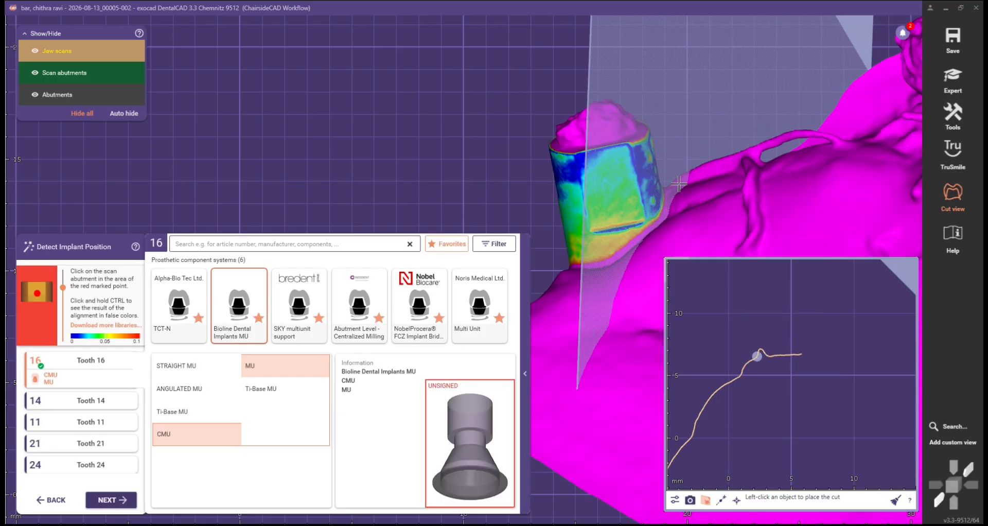
click(488, 183)
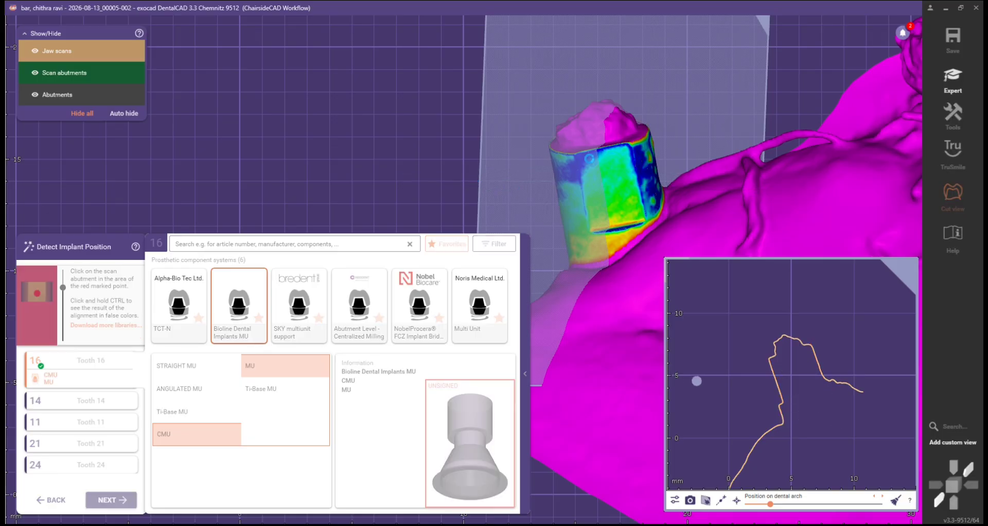
Step: Re-match the tooth 16 abutment from several points on its scan body
scroll(470, 142, down, 1)
right_drag(471, 142, 499, 152)
scroll(476, 157, up, 5)
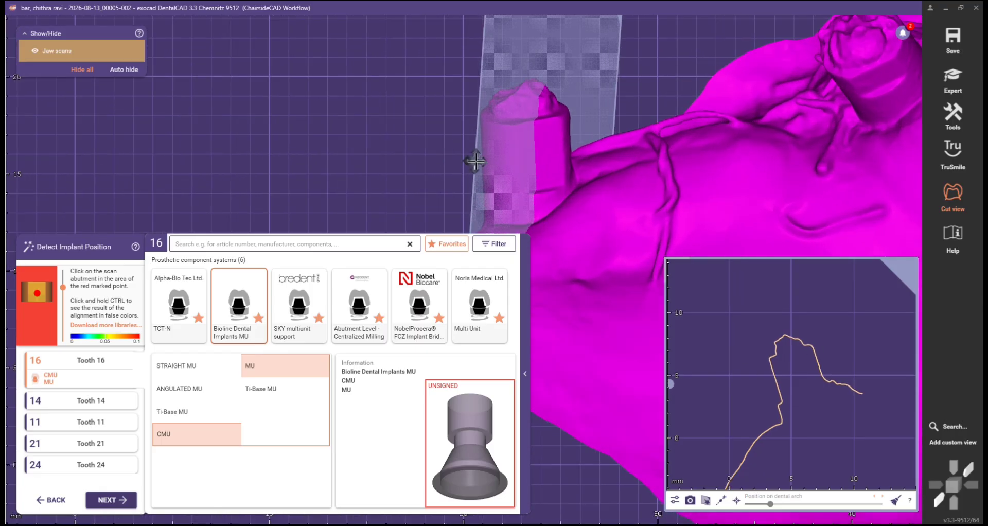
click(473, 159)
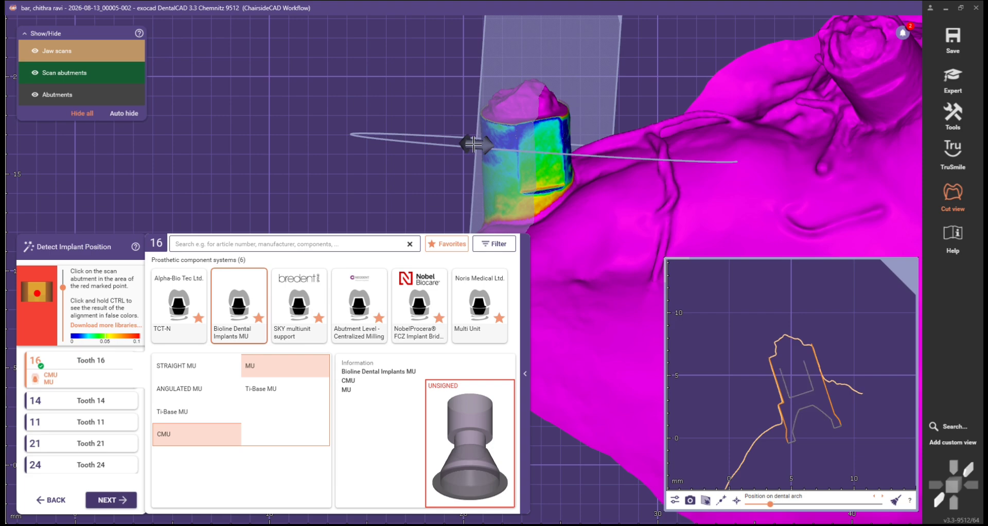
click(516, 146)
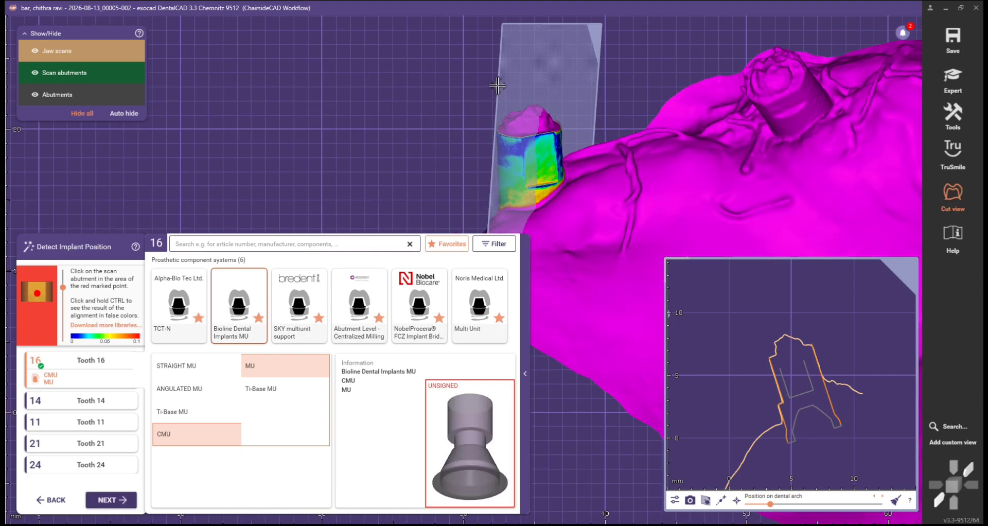
click(537, 101)
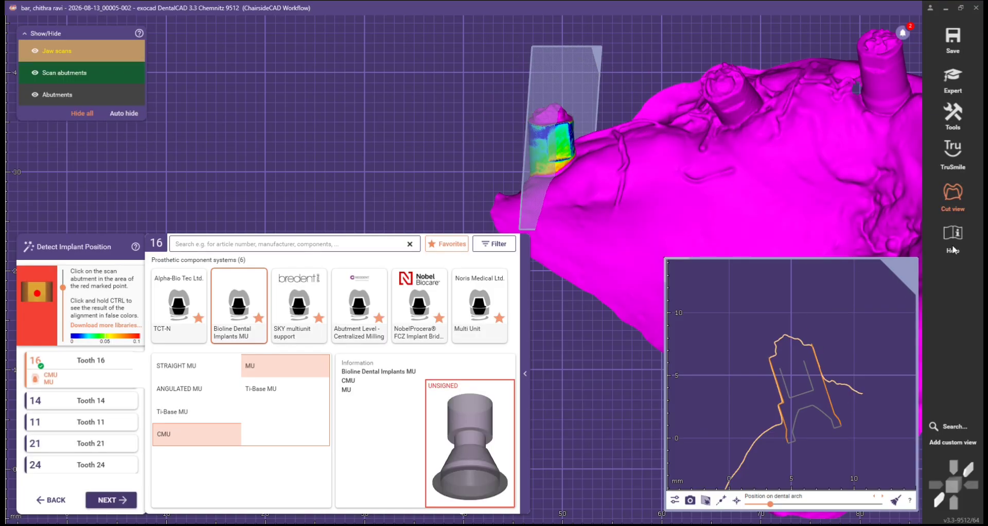
Step: Verify the tooth 16 fit by toggling Cut view, re-match, and advance to tooth 14
click(957, 203)
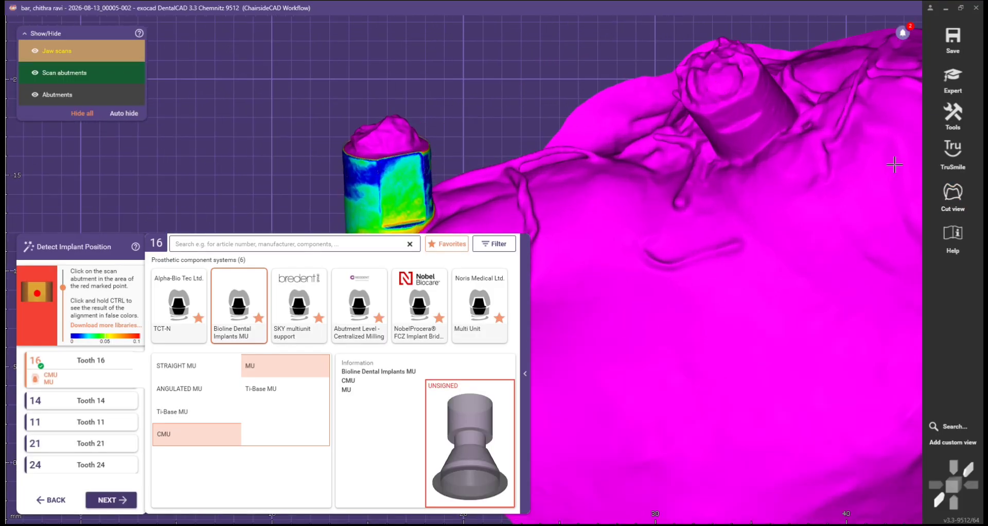
click(955, 197)
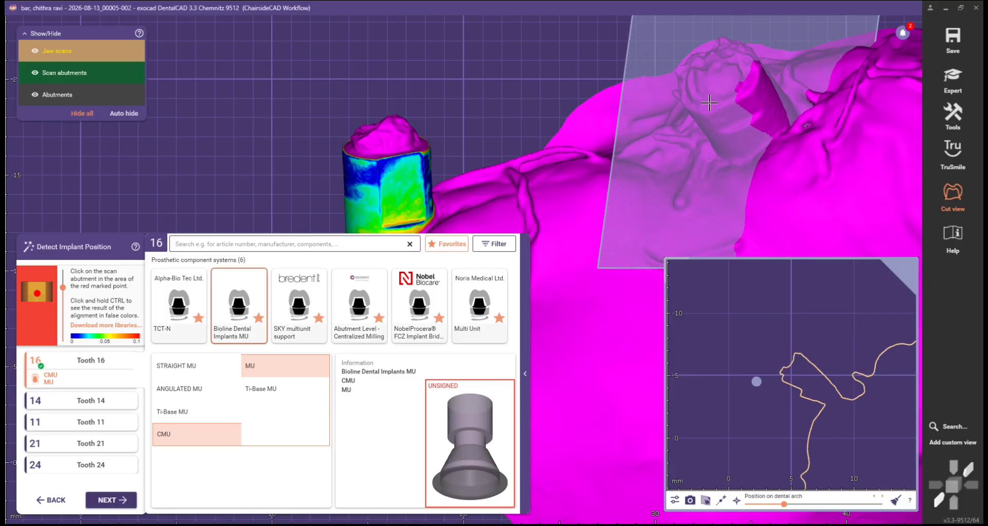
drag(693, 116, 765, 116)
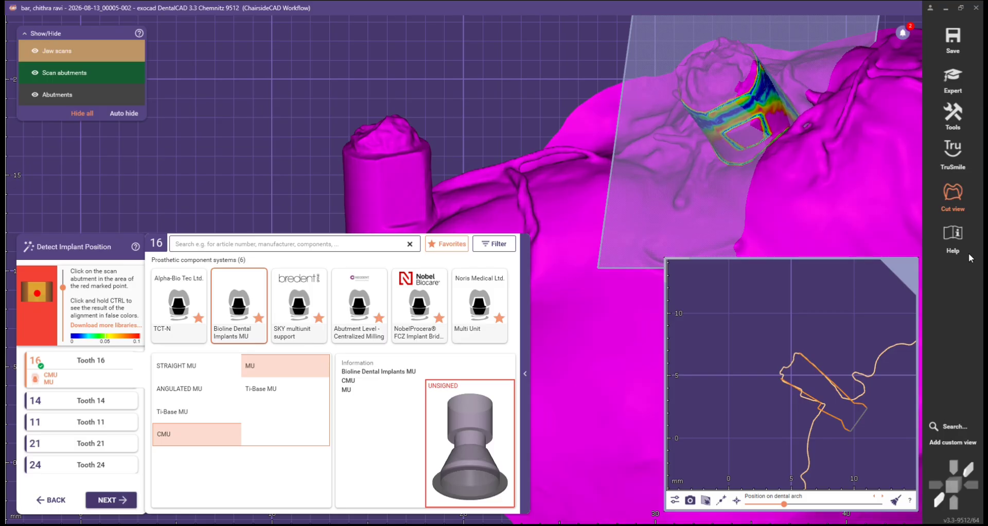
click(957, 195)
scroll(474, 180, down, 5)
mouse_move(479, 198)
right_down()
mouse_move(476, 179)
mouse_move(484, 189)
right_up()
scroll(451, 179, up, 2)
scroll(468, 176, up, 4)
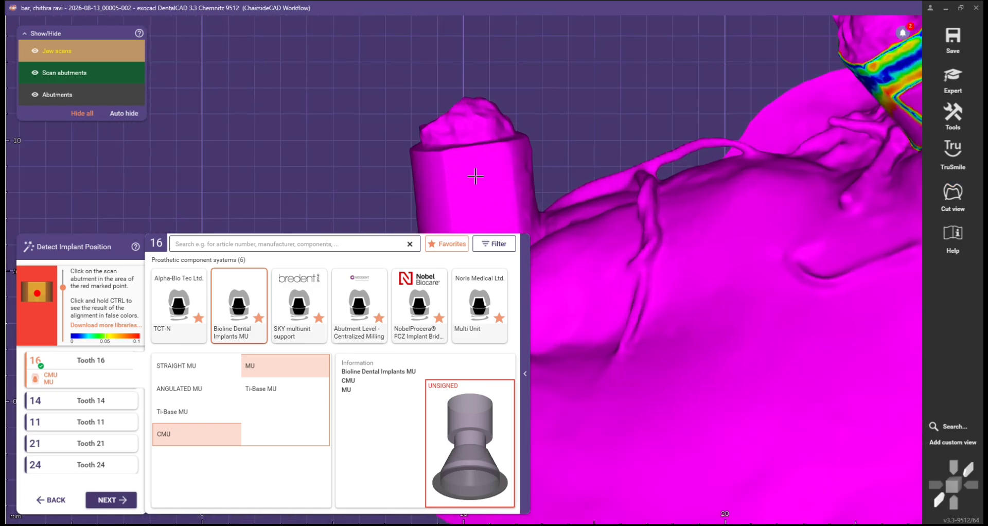
click(474, 177)
scroll(638, 165, down, 5)
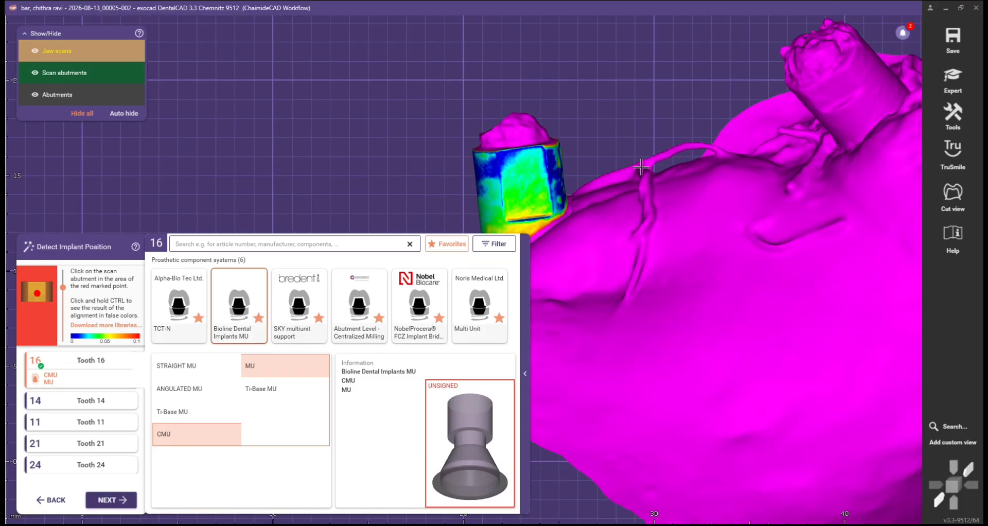
click(108, 504)
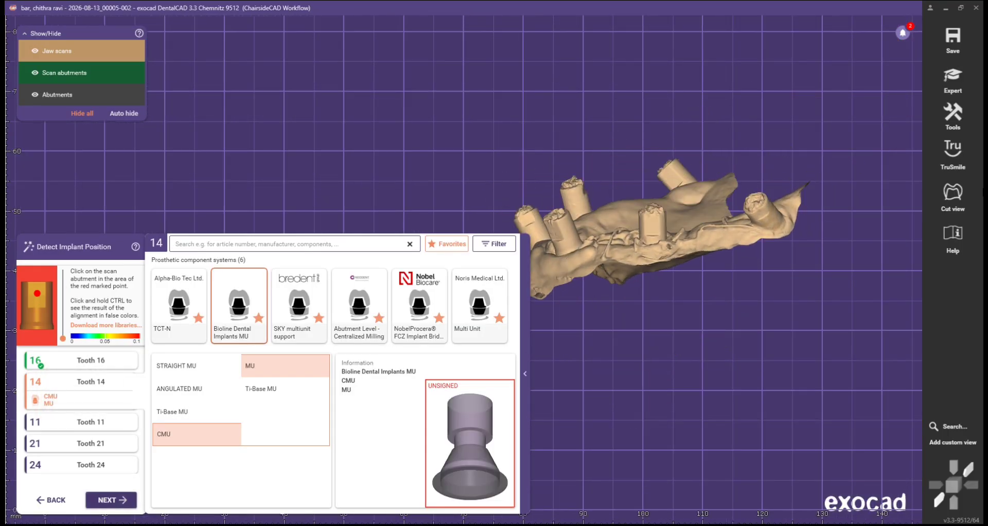
Step: Match the CMU MU onto tooth 14's scan abutment, checking the cross-section, and adjust its height
click(953, 194)
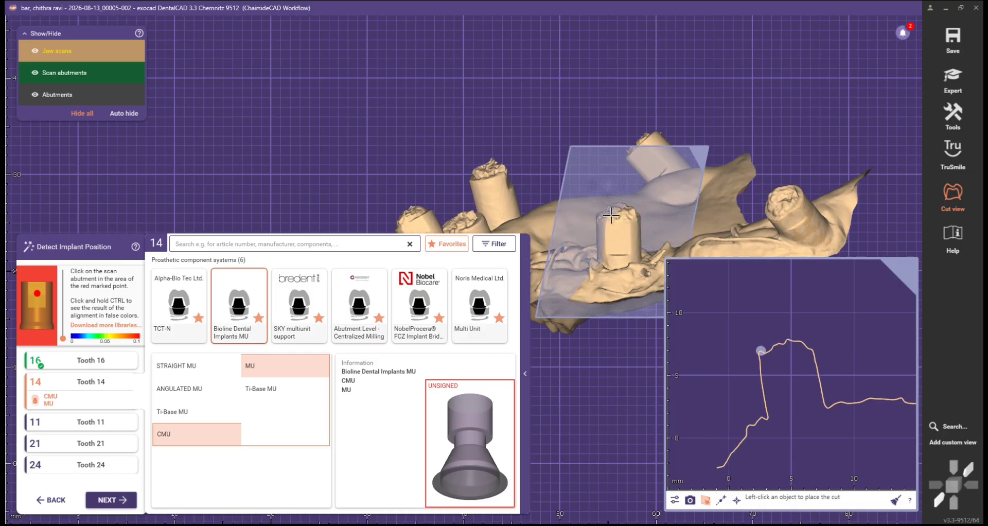
drag(612, 235, 644, 239)
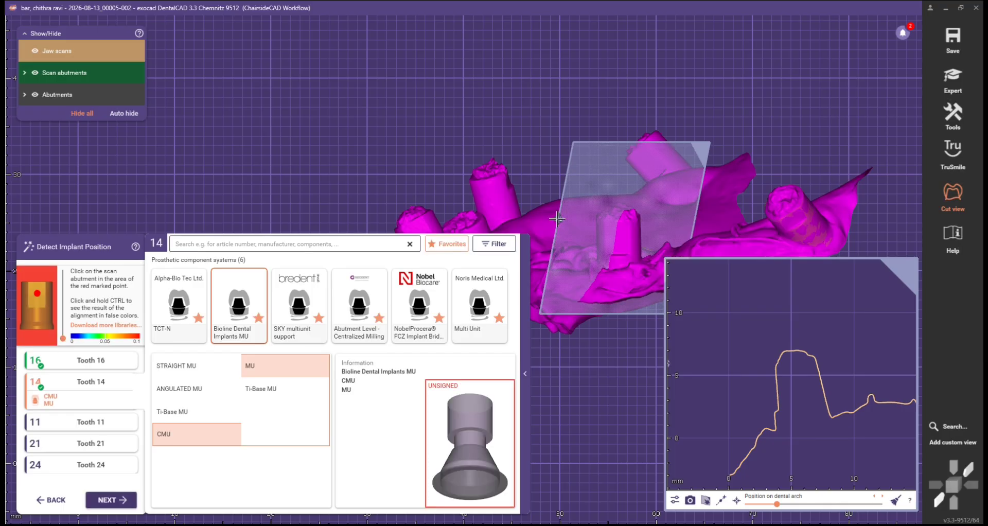
drag(559, 236, 647, 240)
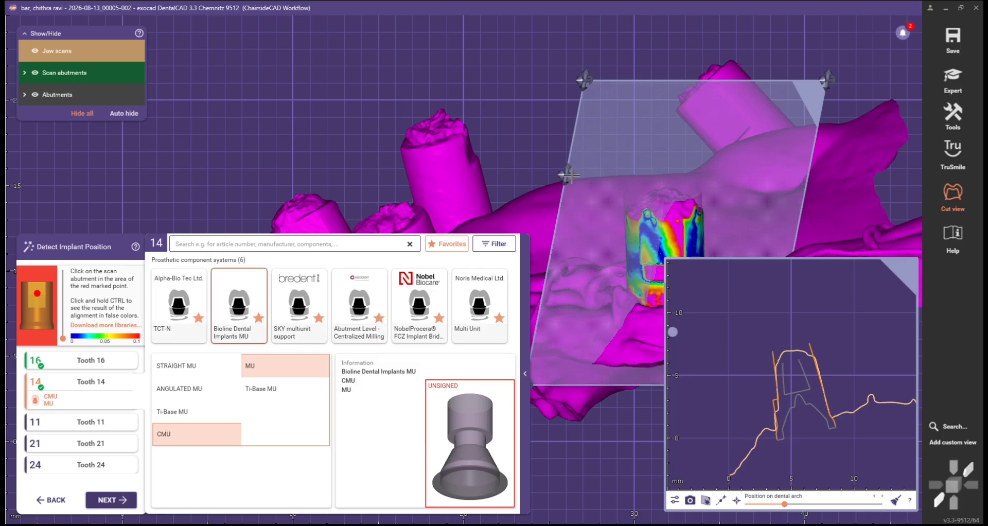
drag(569, 175, 607, 183)
click(938, 197)
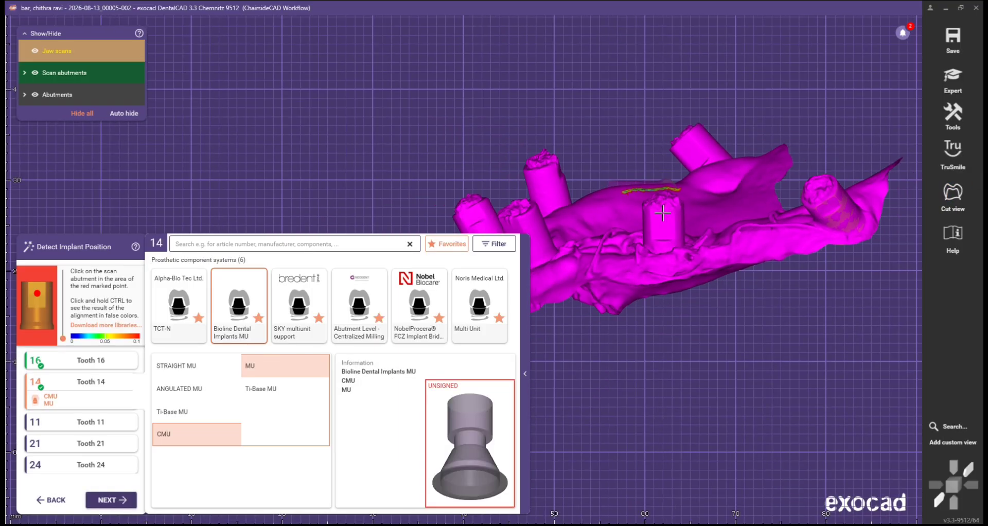
click(660, 227)
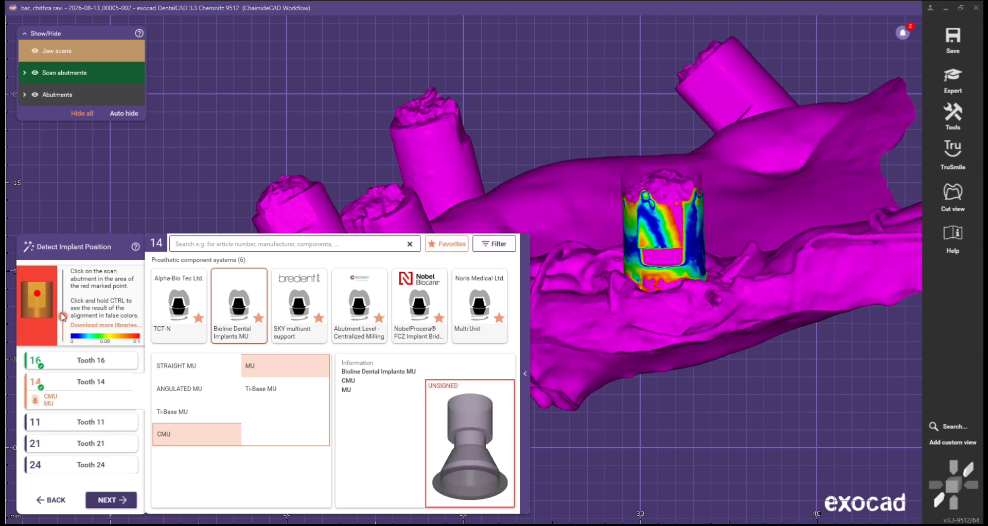
drag(62, 309, 62, 309)
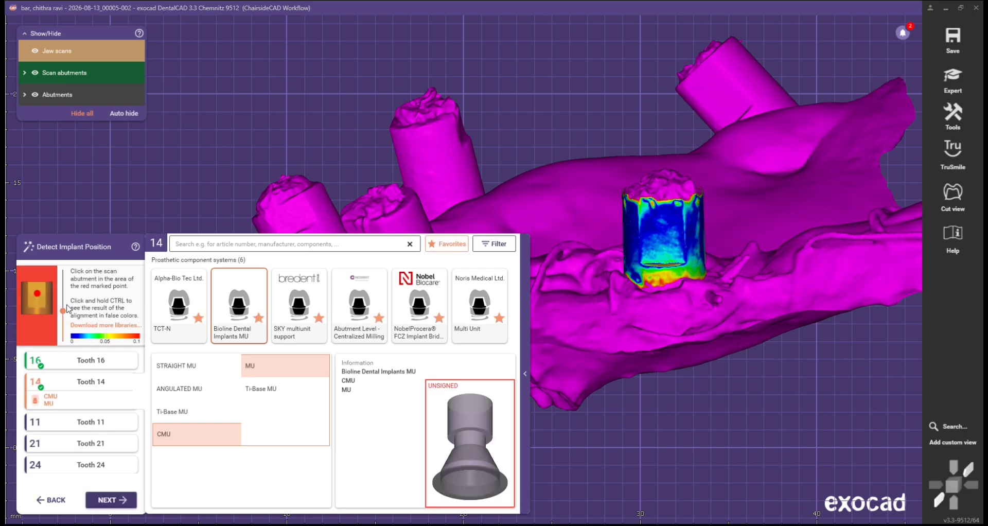
right_drag(694, 262, 702, 311)
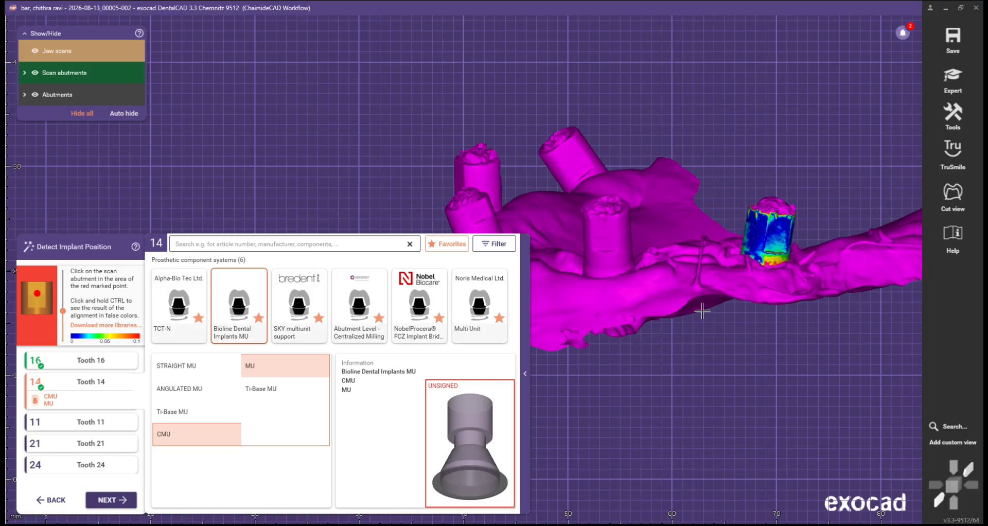
Step: Detect tooth 11's implant position on its scan abutment and refine it with the slider
click(99, 503)
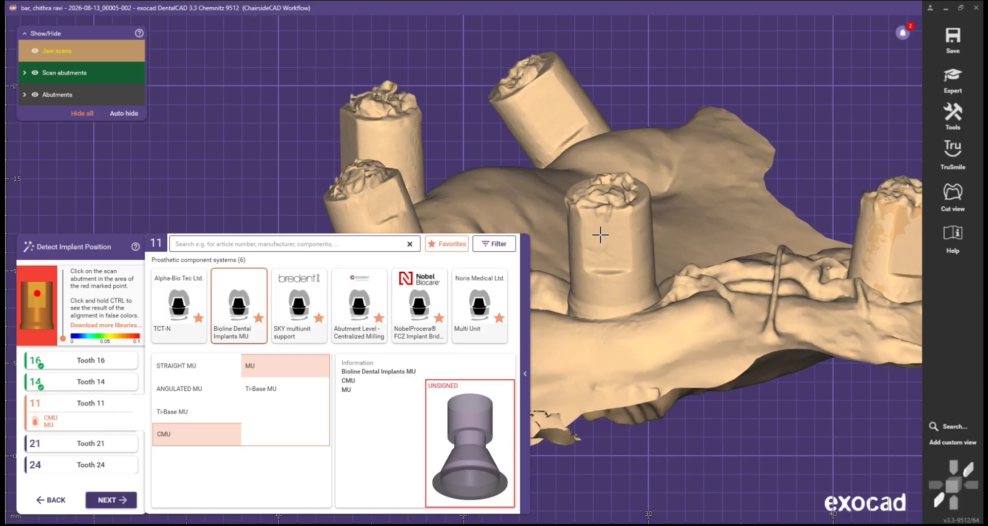
click(604, 239)
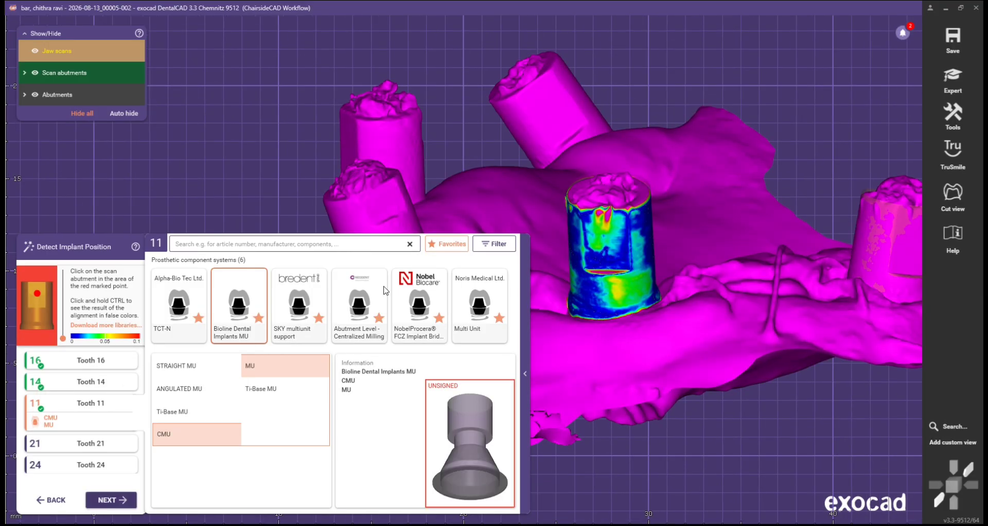
drag(64, 320, 64, 304)
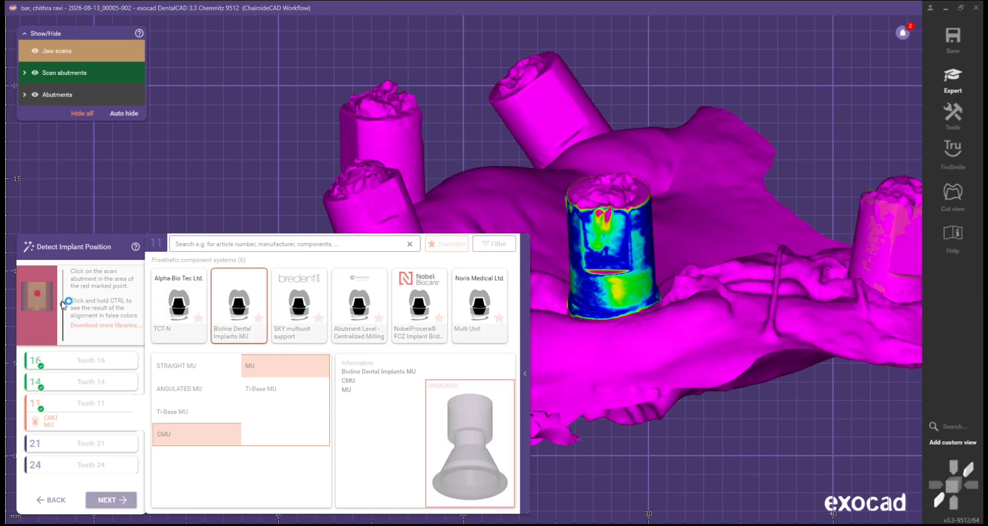
scroll(565, 304, down, 2)
right_drag(566, 304, 544, 314)
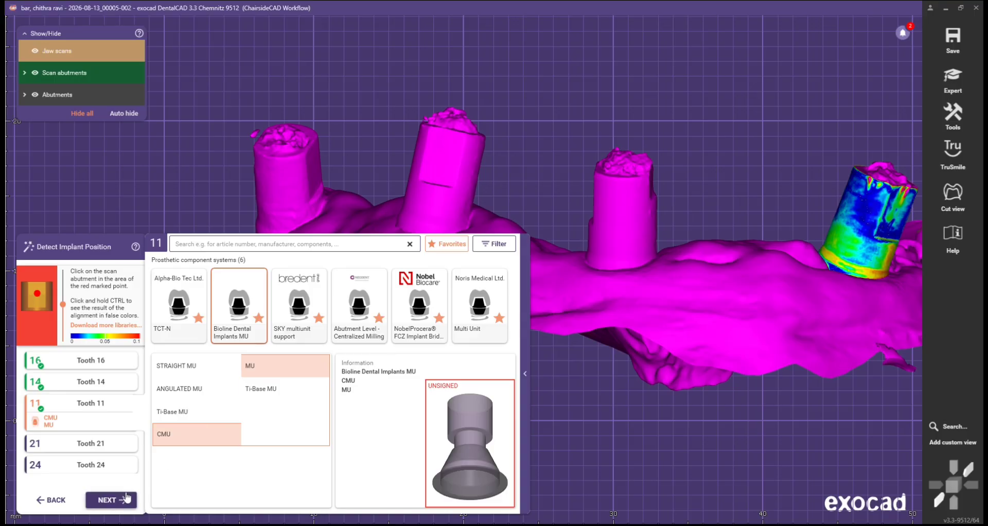
Step: Detect implant positions for teeth 21, 24 and 26, then proceed to Define Emergence Profile
click(111, 499)
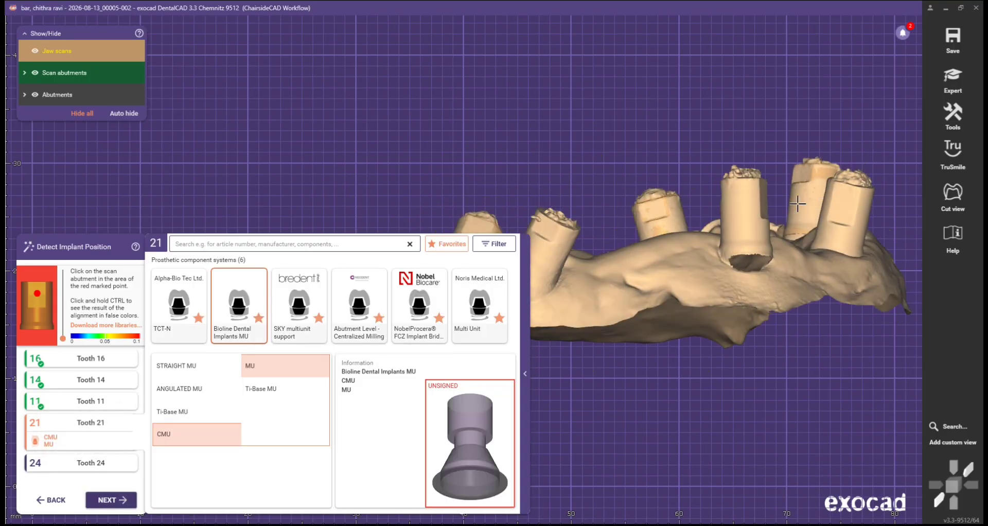
click(846, 200)
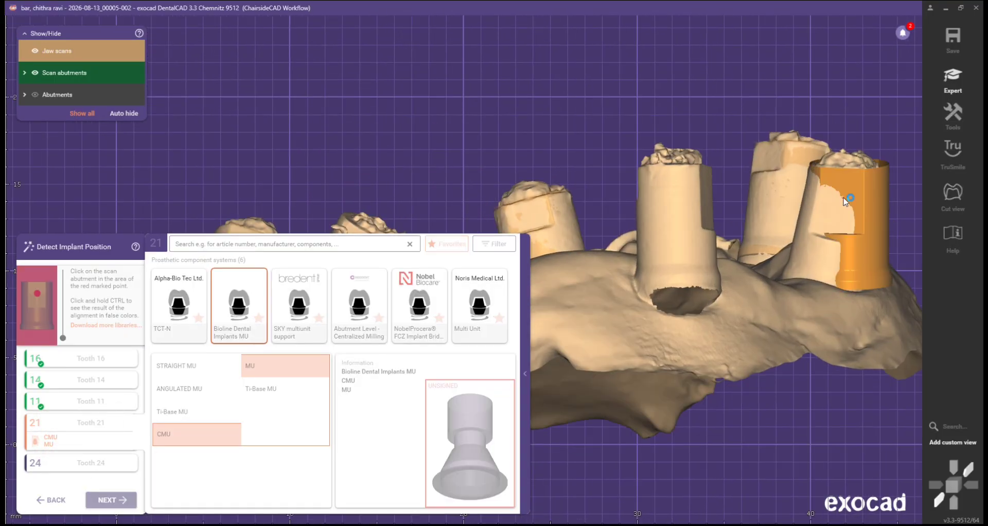
click(110, 499)
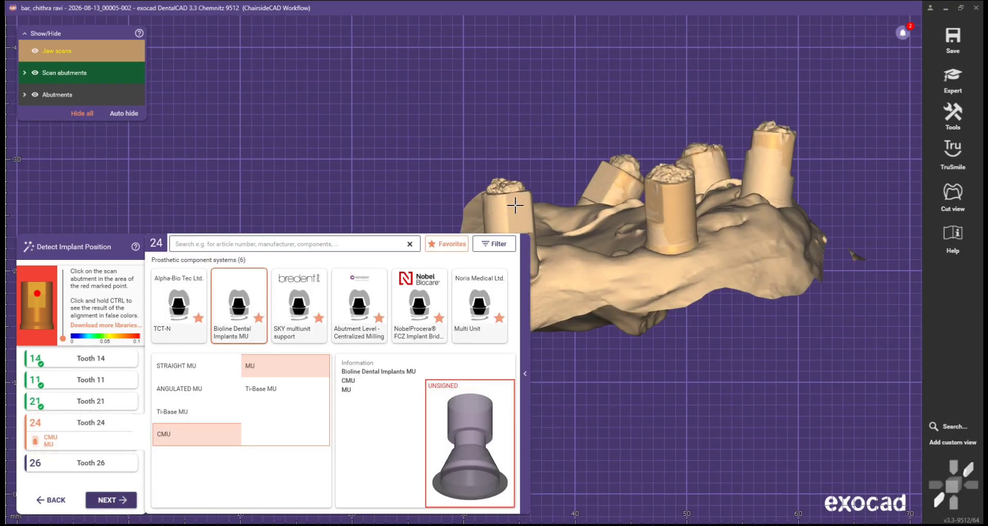
click(515, 205)
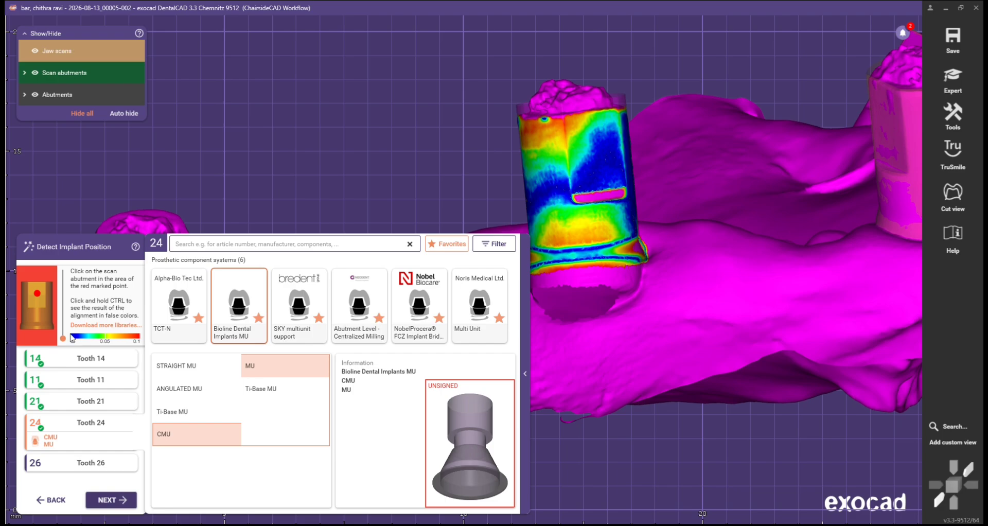
drag(63, 339, 65, 315)
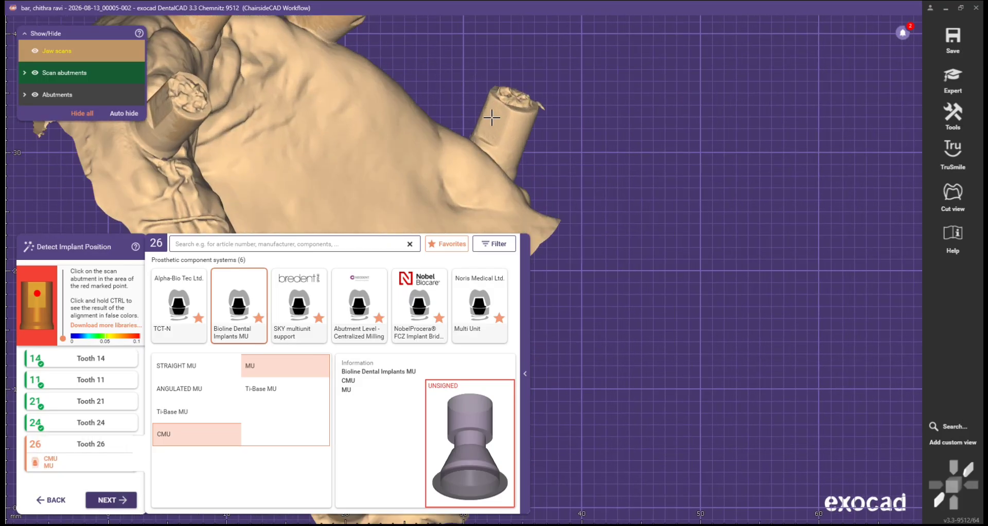
click(496, 114)
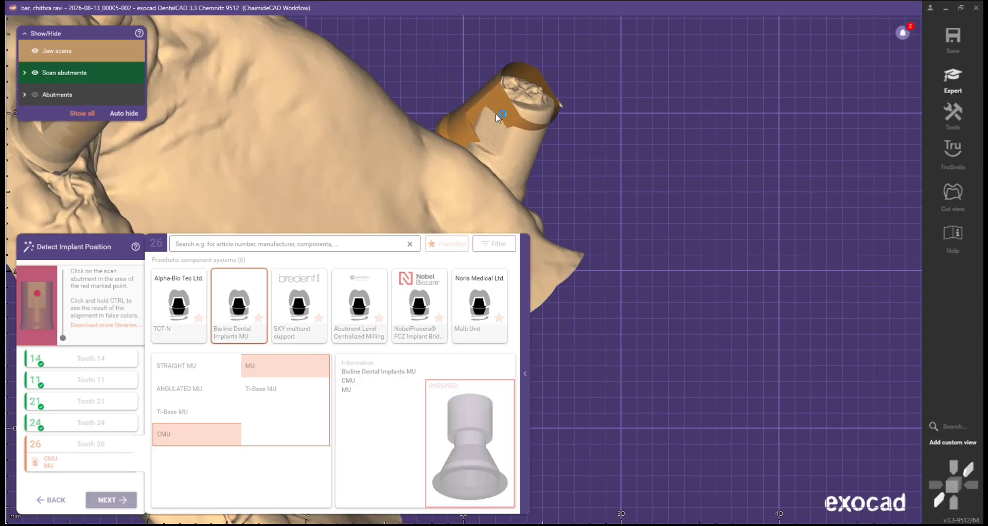
drag(64, 339, 64, 308)
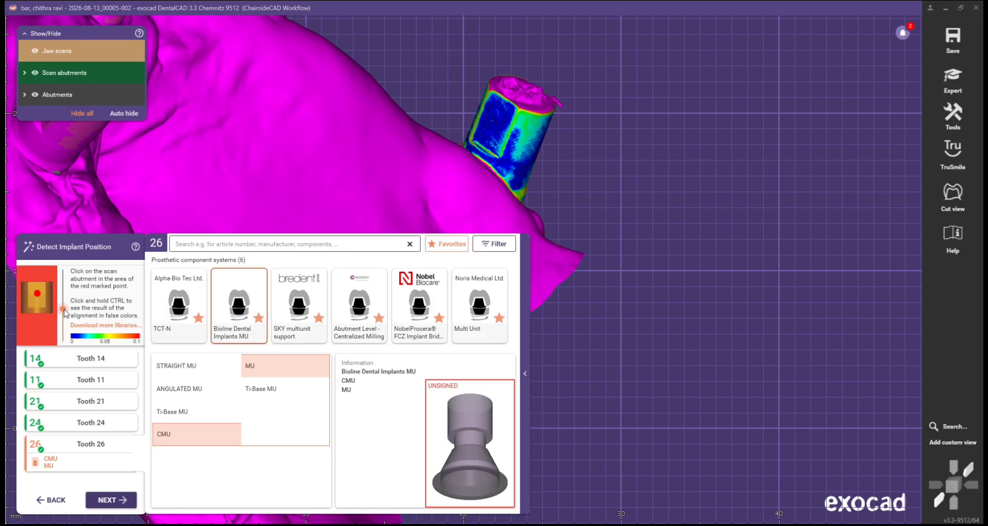
click(110, 496)
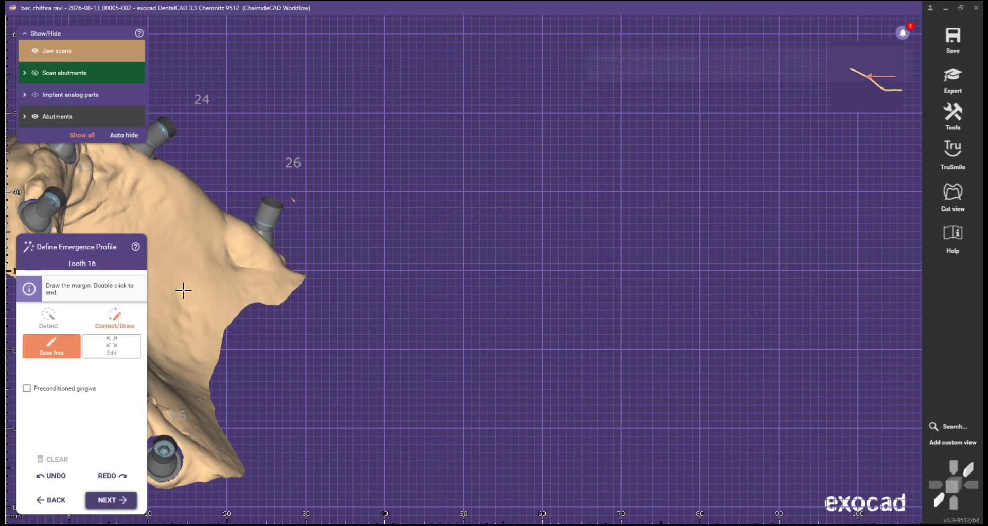
Step: Accept each tooth's emergence profile, the tooth placement and the abutment bottoms to generate the six-implant bar
right_drag(472, 229, 471, 230)
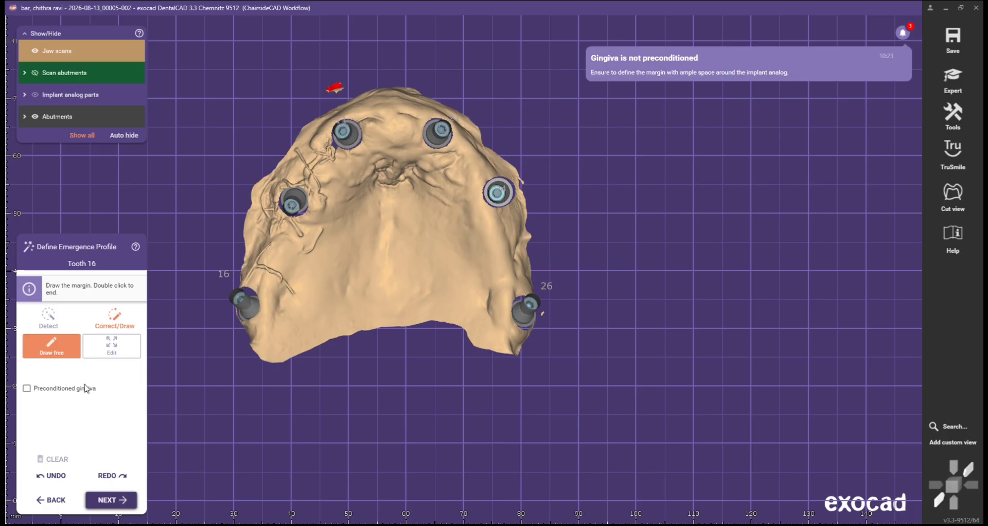
click(119, 500)
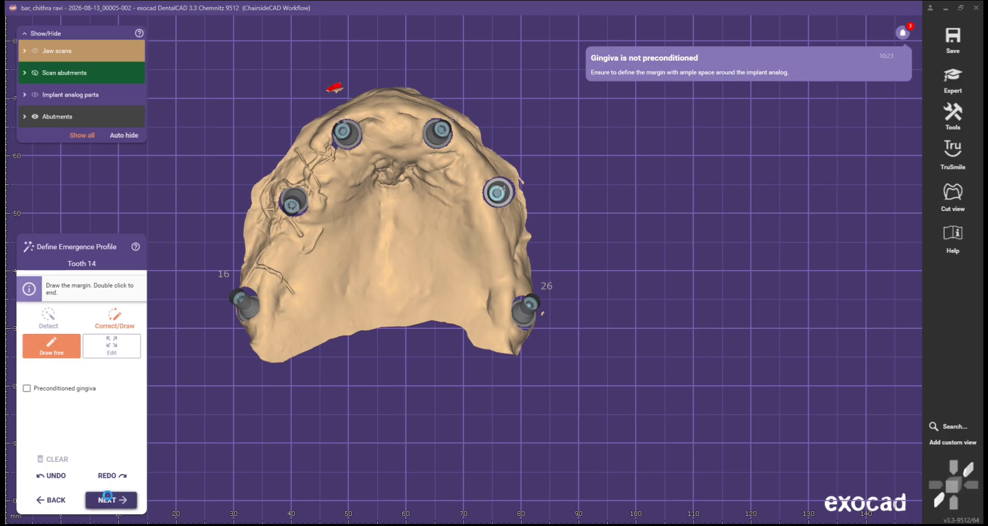
click(109, 500)
click(109, 499)
click(108, 498)
click(108, 498)
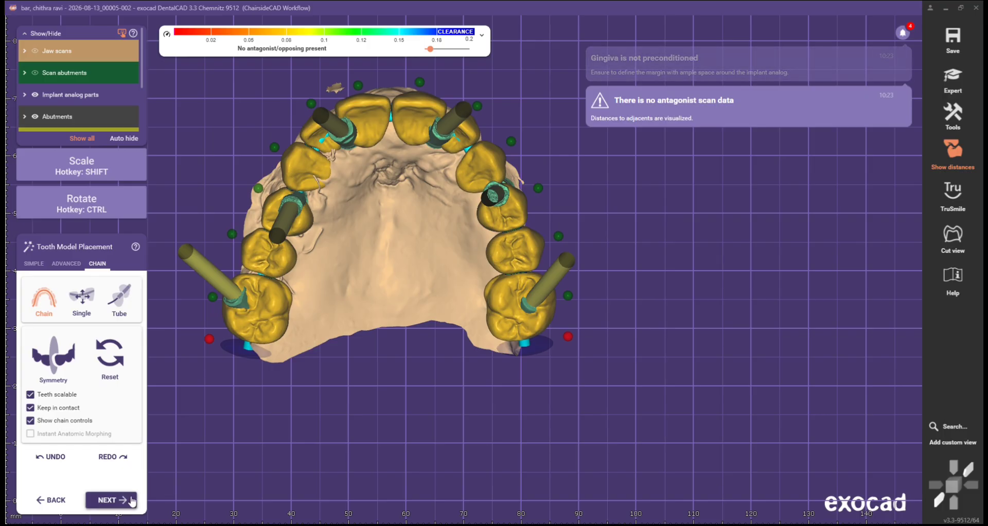
click(113, 497)
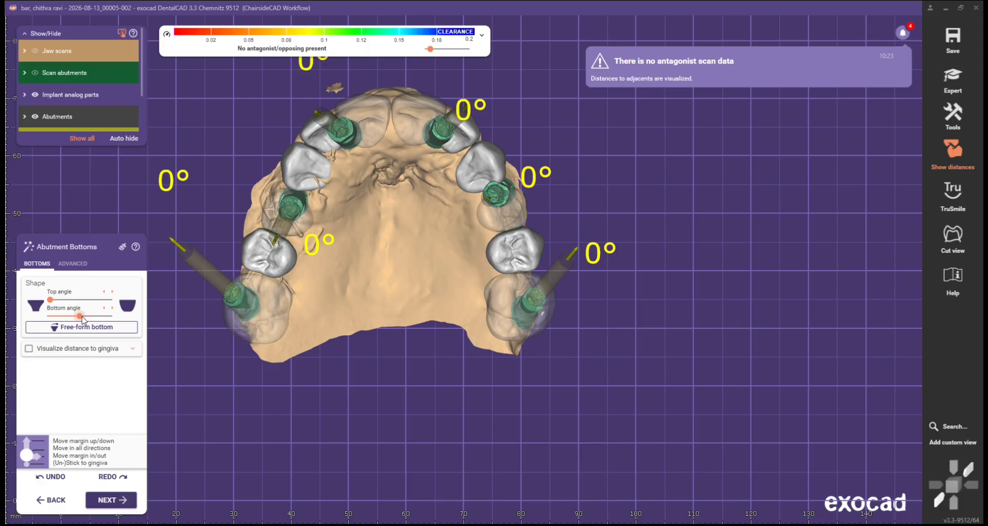
click(113, 500)
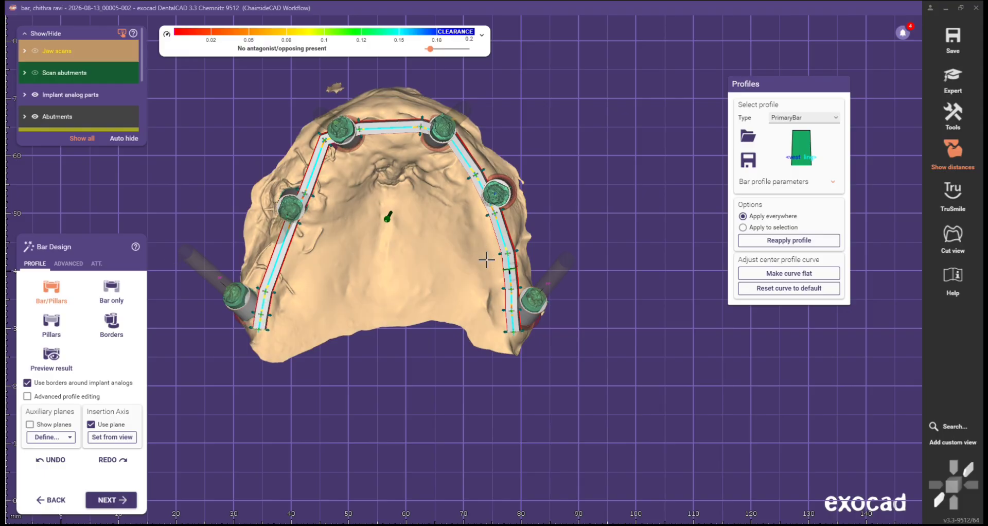
Step: Show the bar profile parameters and raise both bar wall angles to 10
right_drag(406, 263, 440, 316)
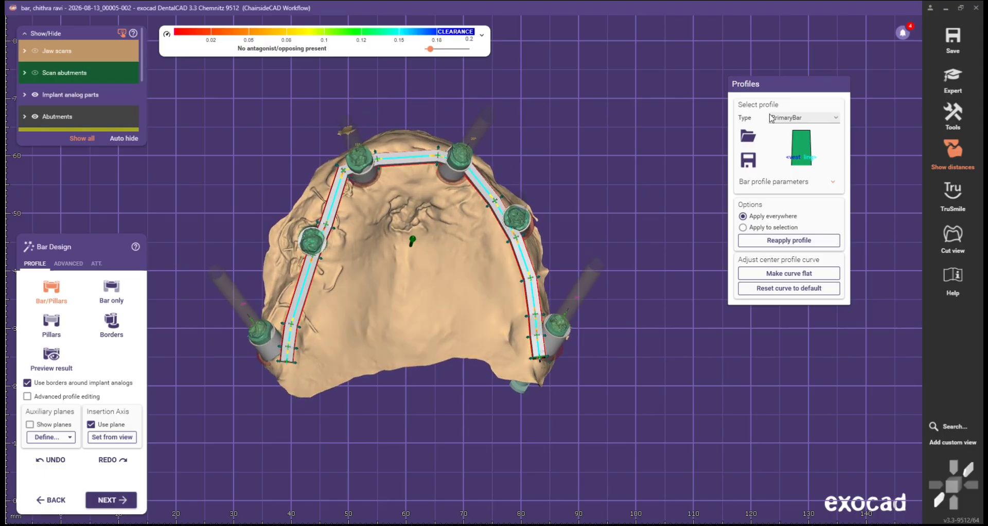
click(808, 185)
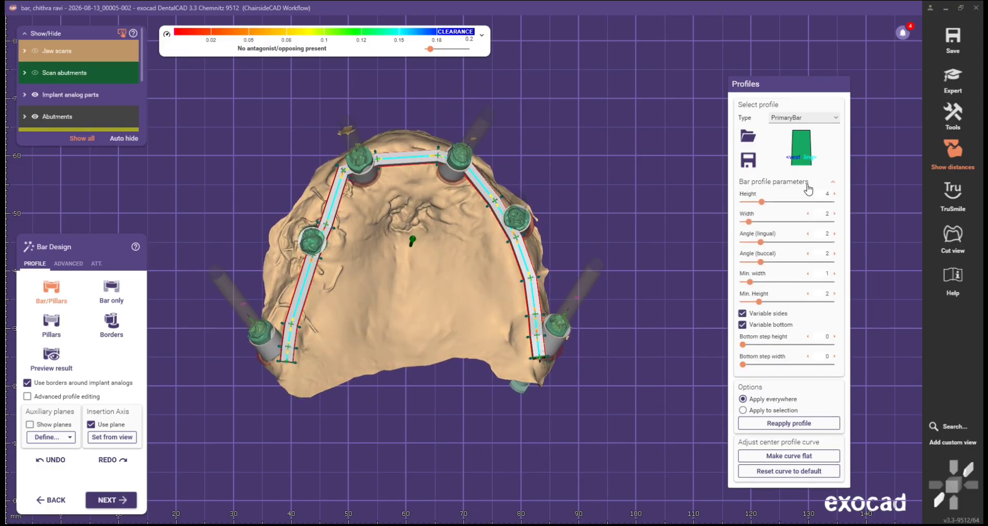
drag(793, 262, 834, 263)
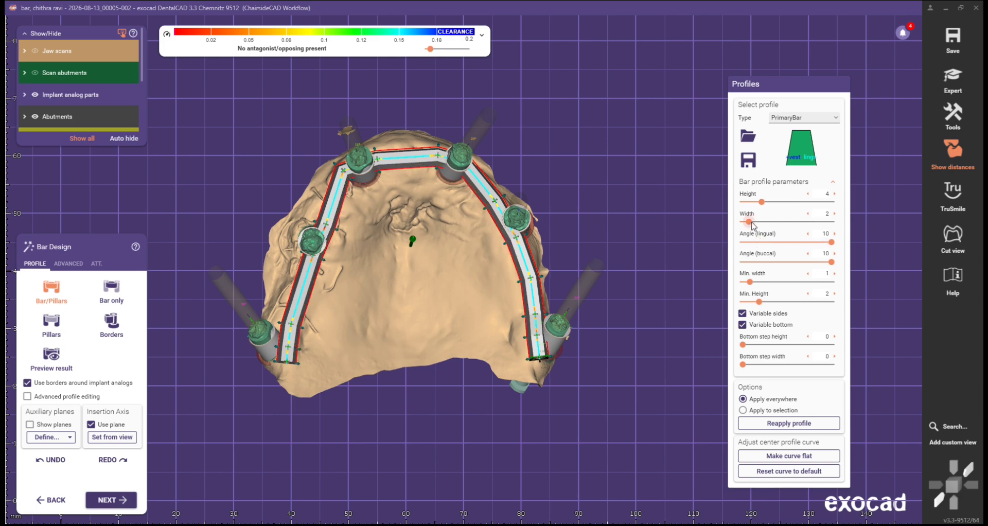
Step: Adjust the bar width, settling on 6.32
drag(752, 225, 752, 225)
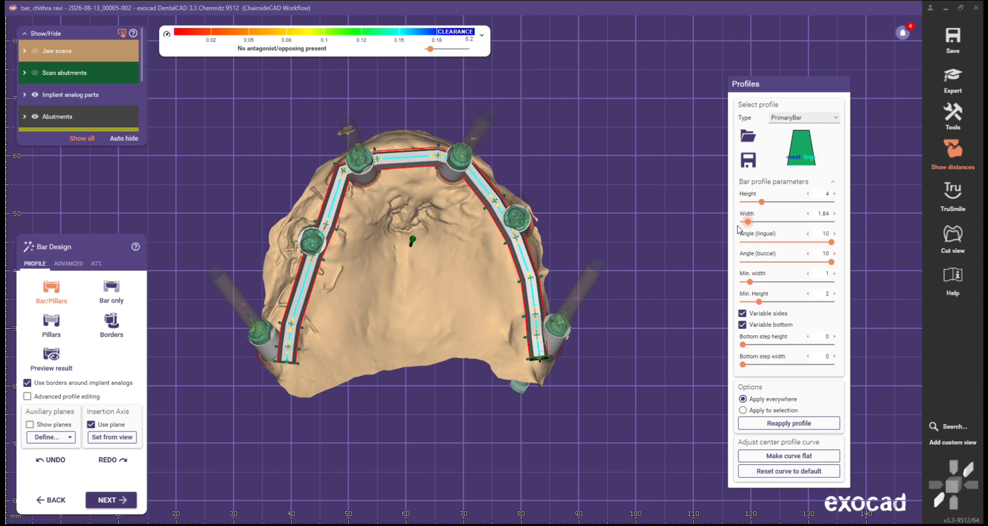
scroll(518, 209, up, 5)
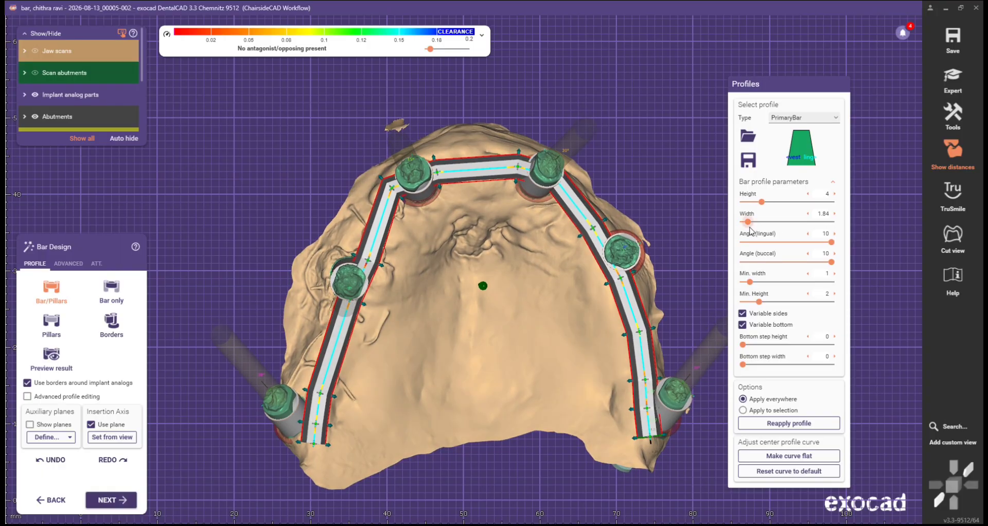
drag(750, 229, 777, 235)
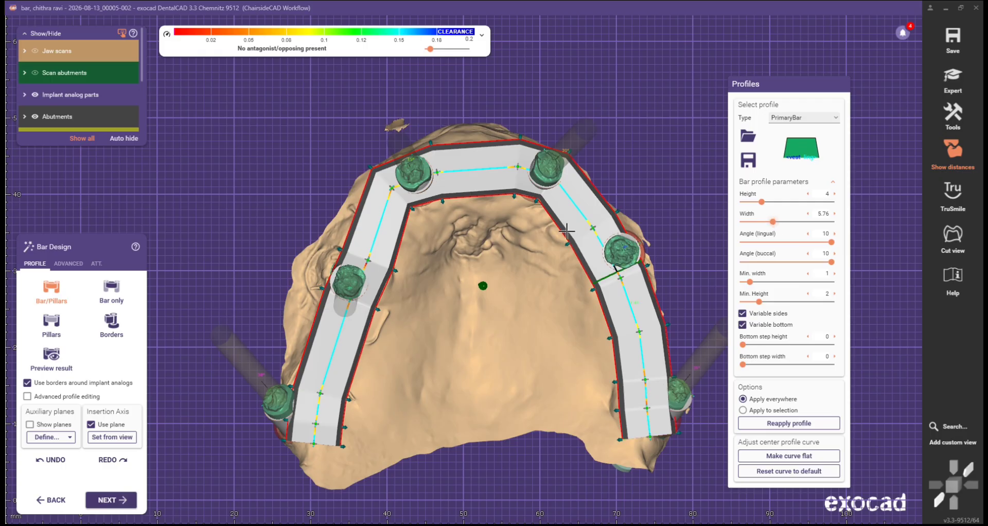
mouse_move(488, 229)
right_down()
mouse_move(484, 159)
mouse_move(488, 220)
right_up()
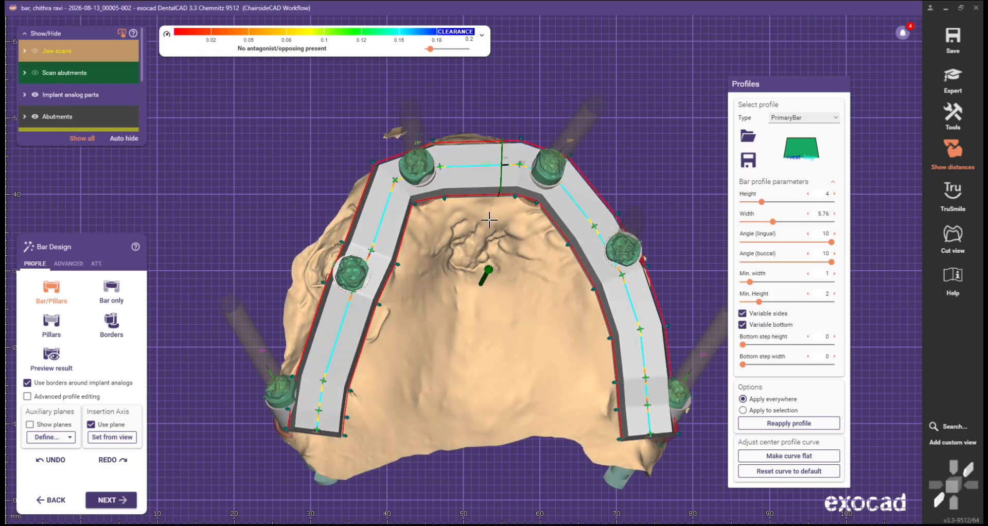
right_drag(484, 216, 525, 237)
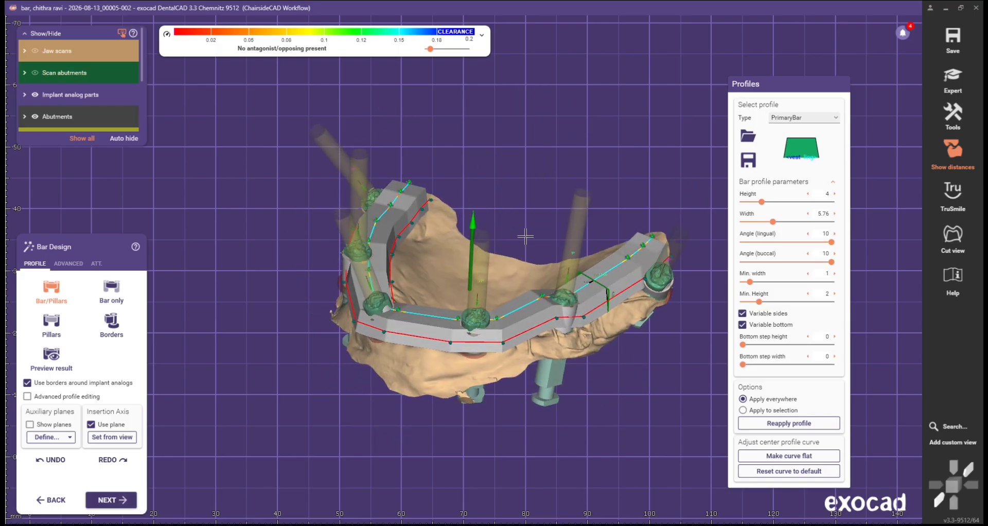
right_drag(525, 237, 526, 237)
click(777, 223)
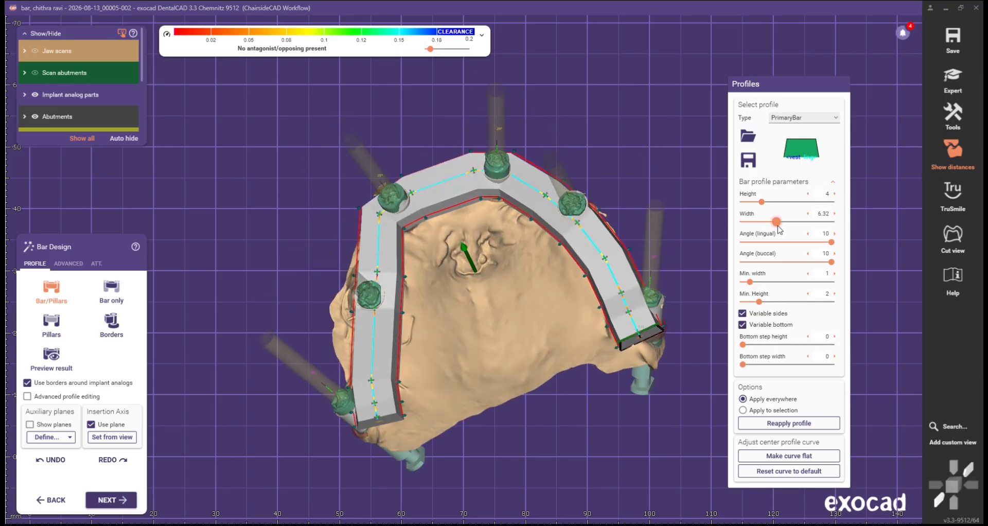
Step: Raise the bar height to 8.89 and bring up the advanced bar design options
right_drag(678, 197, 645, 178)
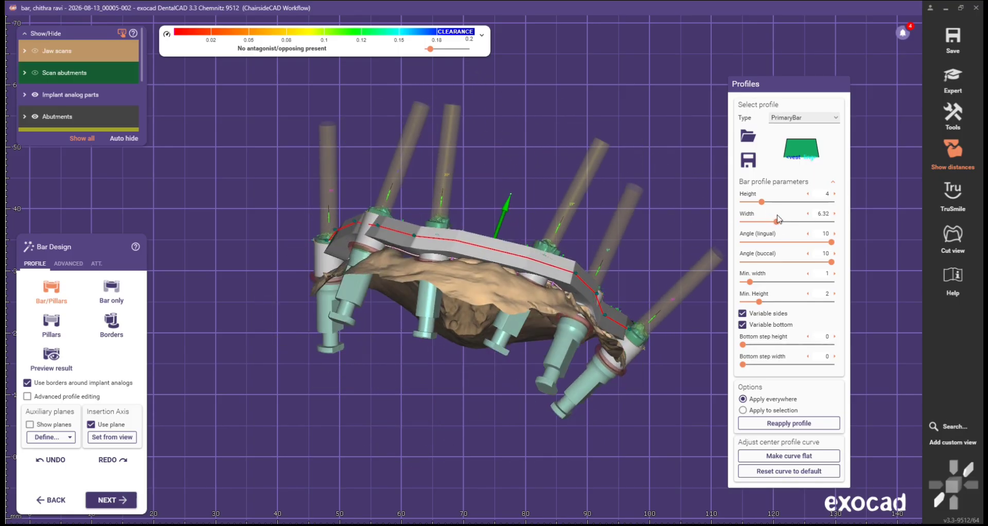
drag(761, 202, 789, 203)
scroll(432, 194, down, 2)
right_drag(432, 194, 308, 61)
scroll(458, 186, down, 2)
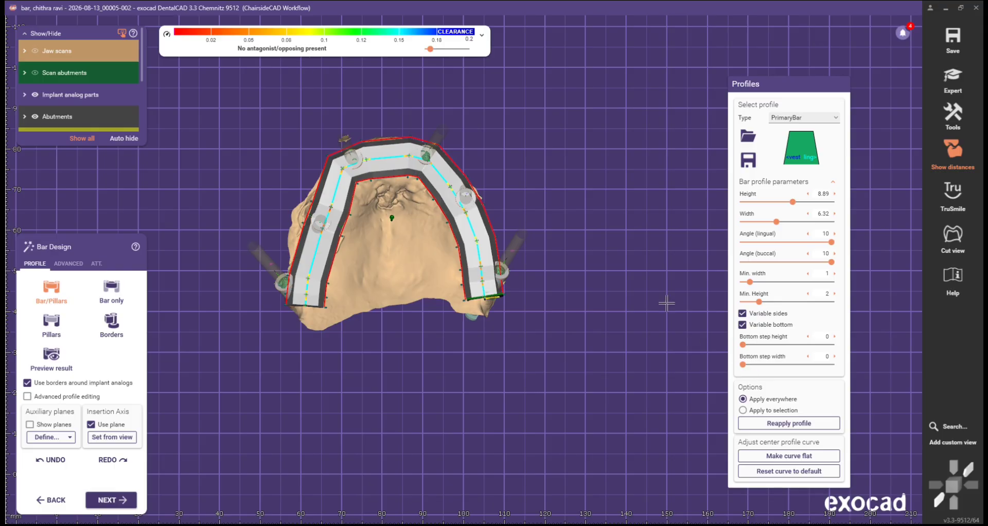
click(65, 264)
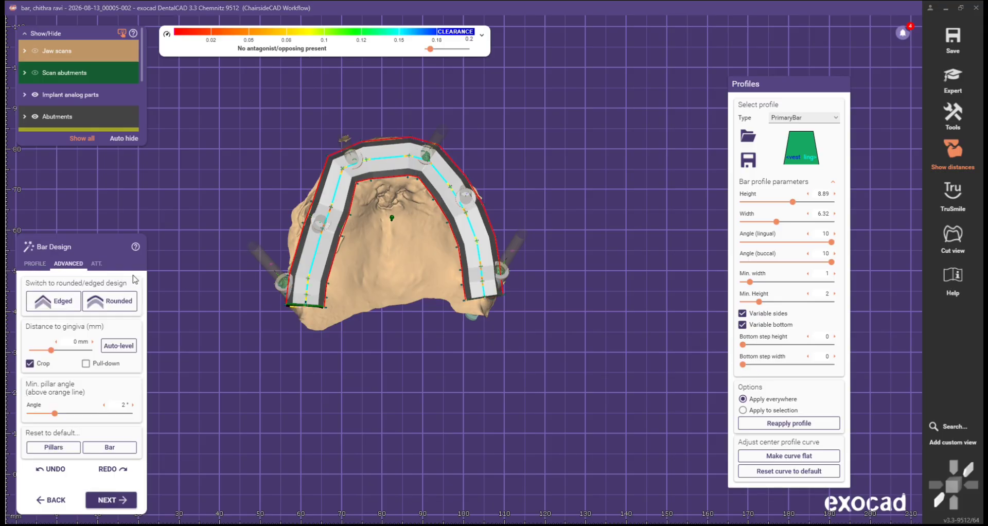
Step: Give the bar a Rounded design and narrow its width to 5.44
click(131, 305)
scroll(316, 170, up, 6)
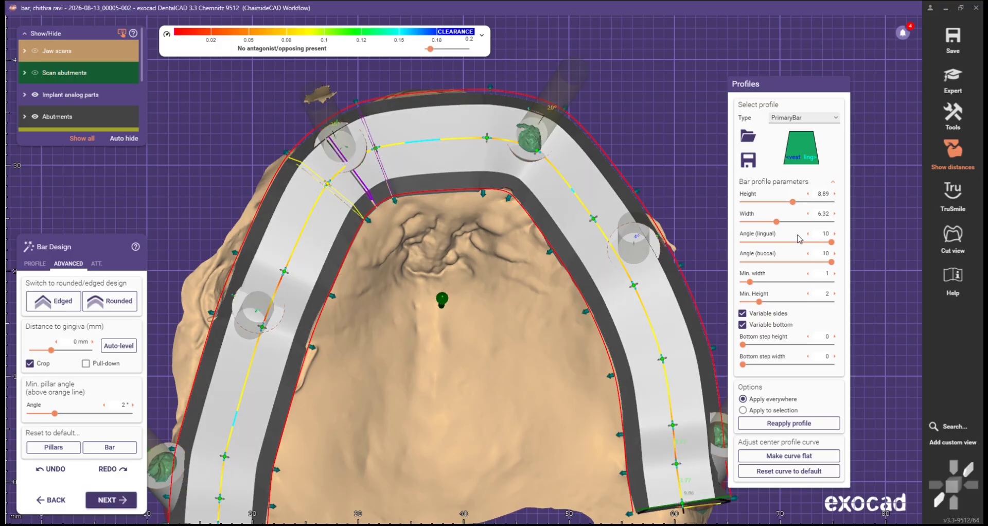
drag(776, 223, 771, 225)
scroll(474, 247, down, 3)
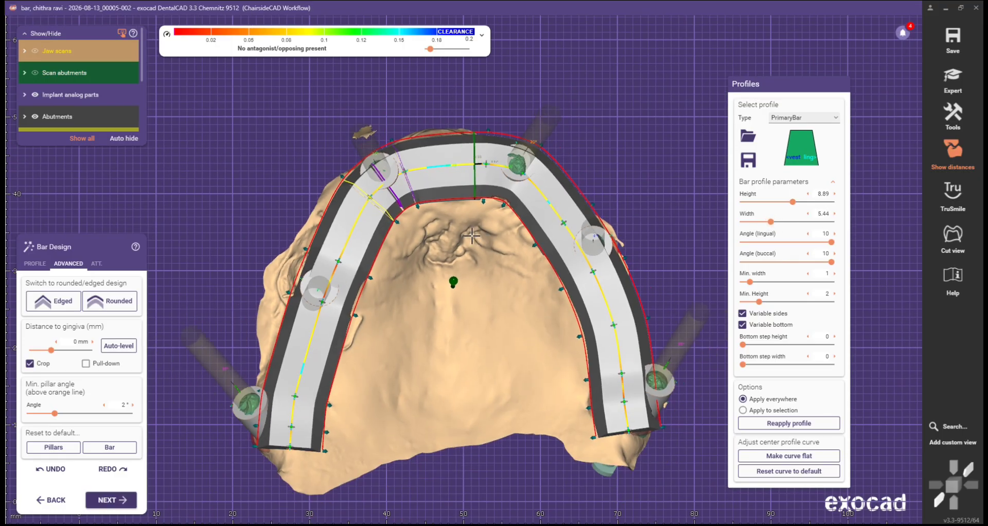
Step: Reshape the lower-left and left sections of the bar's centre line to follow the arch
right_drag(471, 275, 462, 293)
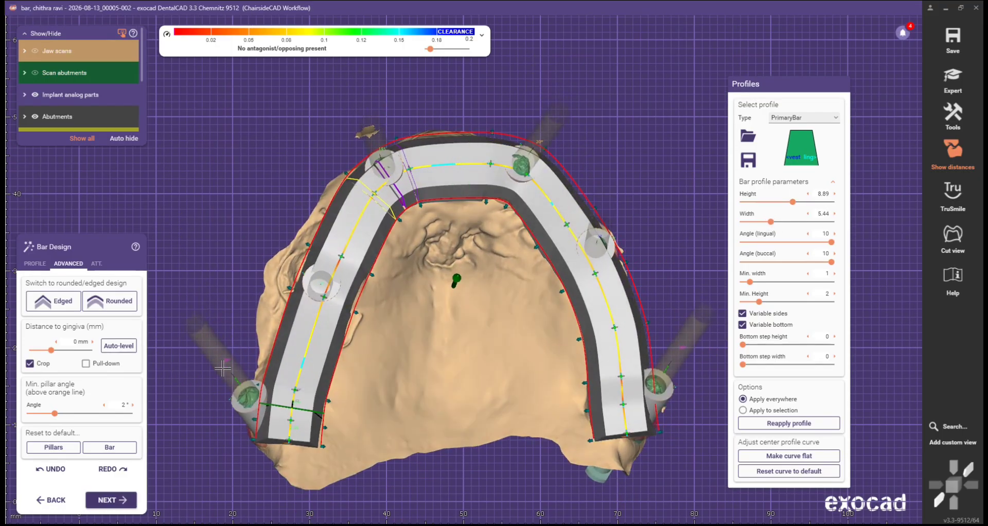
scroll(330, 342, up, 2)
right_drag(329, 343, 326, 324)
middle_drag(326, 324, 320, 288)
drag(285, 391, 280, 365)
drag(293, 331, 301, 282)
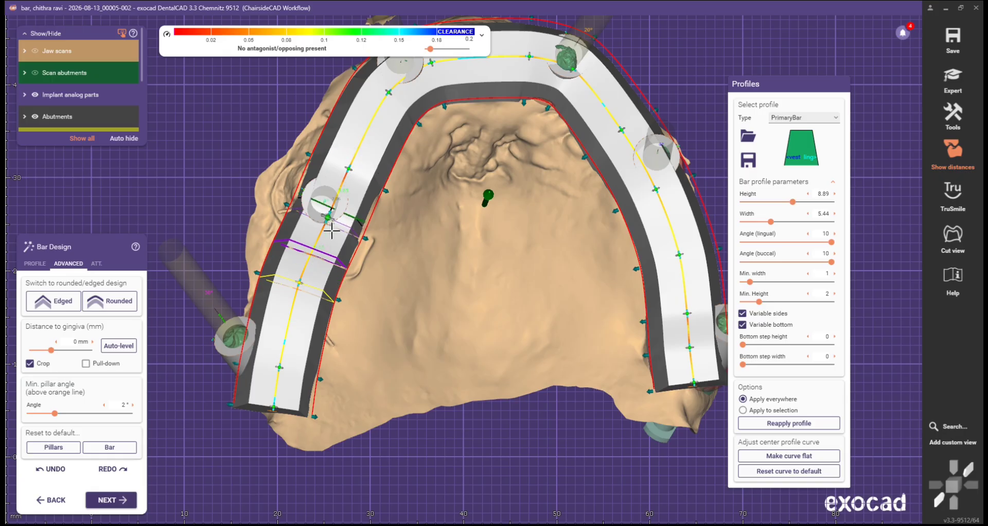
drag(349, 168, 343, 151)
scroll(363, 100, down, 3)
middle_drag(374, 83, 377, 187)
scroll(376, 188, up, 3)
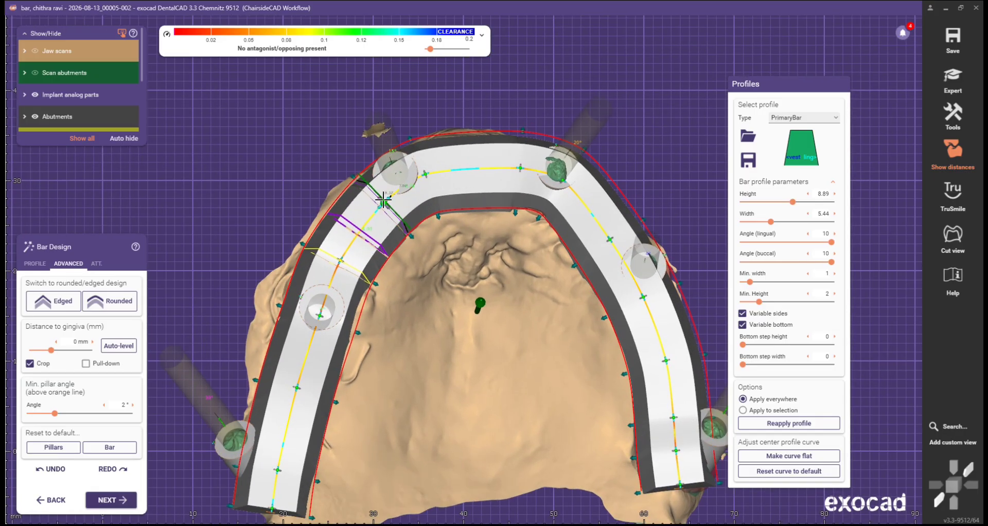
Step: Reshape the top and right sections of the bar curve, including the top-right pillar's axis
drag(421, 175, 429, 162)
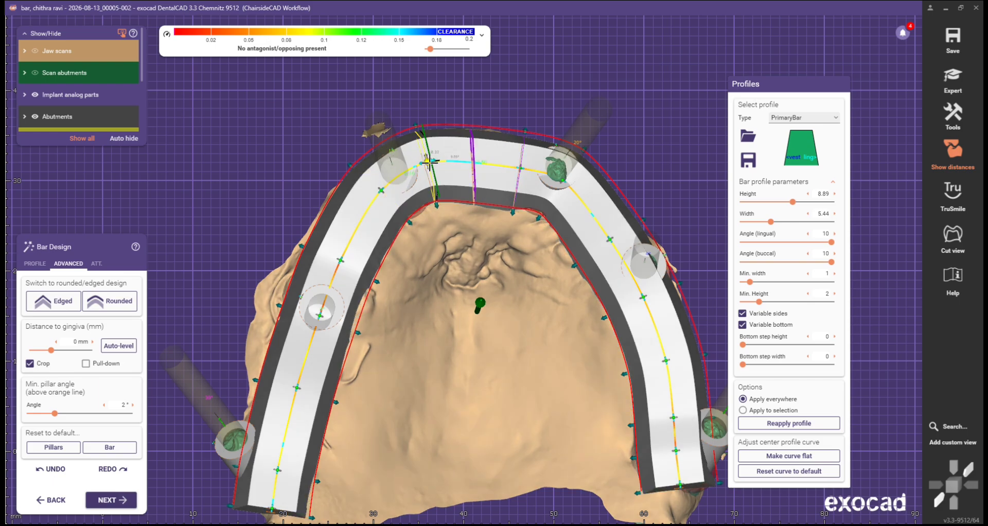
drag(518, 169, 497, 157)
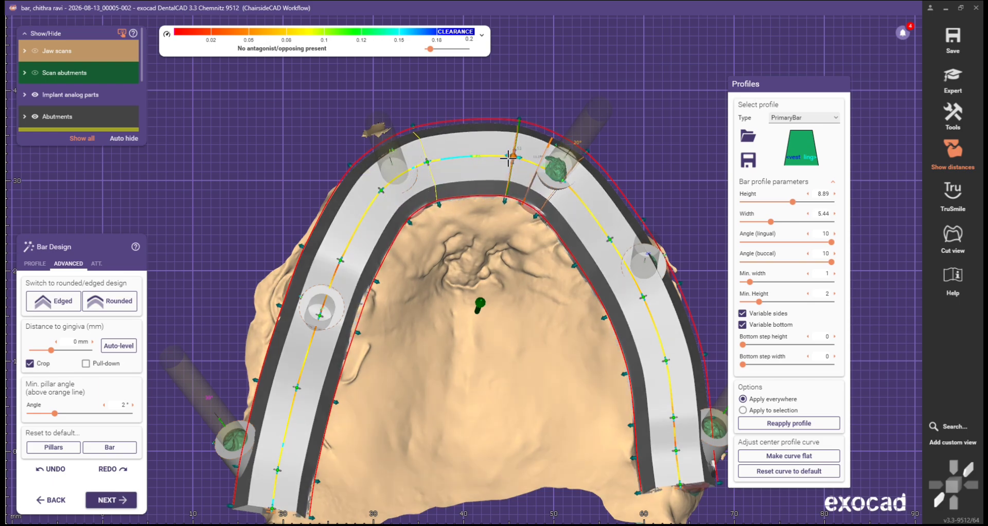
drag(545, 183, 571, 184)
drag(611, 240, 614, 234)
scroll(615, 241, down, 3)
middle_drag(641, 283, 607, 214)
scroll(607, 215, up, 3)
scroll(607, 215, up, 2)
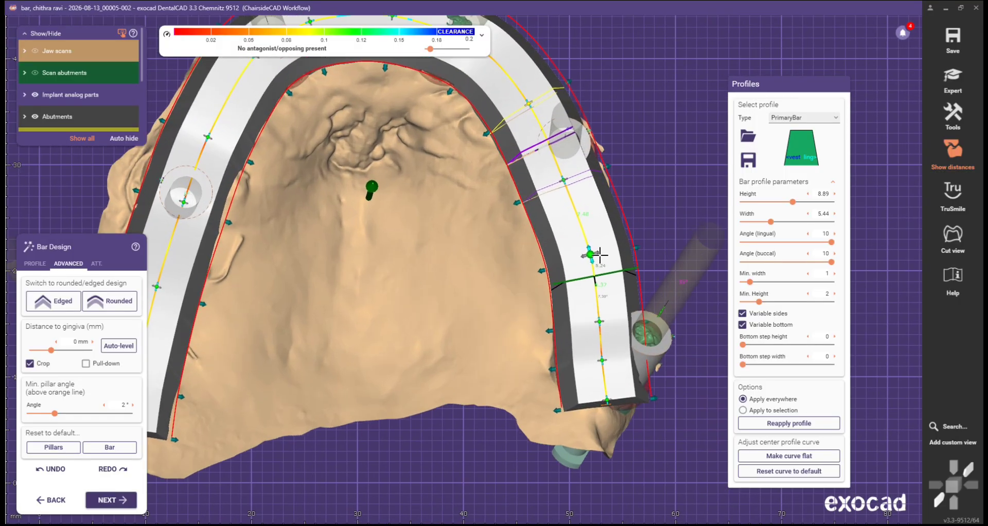
drag(592, 254, 589, 251)
scroll(485, 302, down, 3)
scroll(485, 302, down, 3)
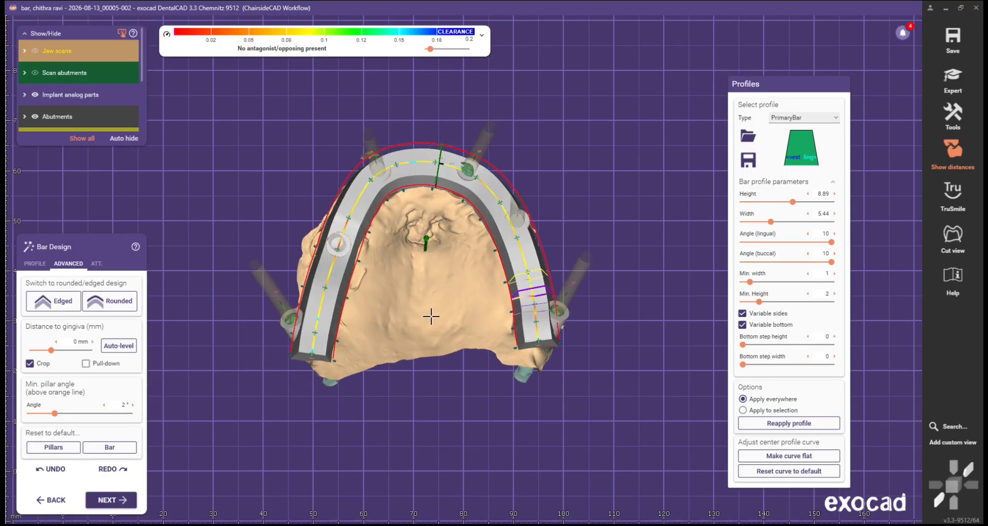
right_drag(430, 316, 387, 298)
Step: Slide the front section boundary to the right along the bar and pick its handle
scroll(386, 258, up, 4)
right_drag(387, 237, 369, 227)
scroll(369, 226, up, 3)
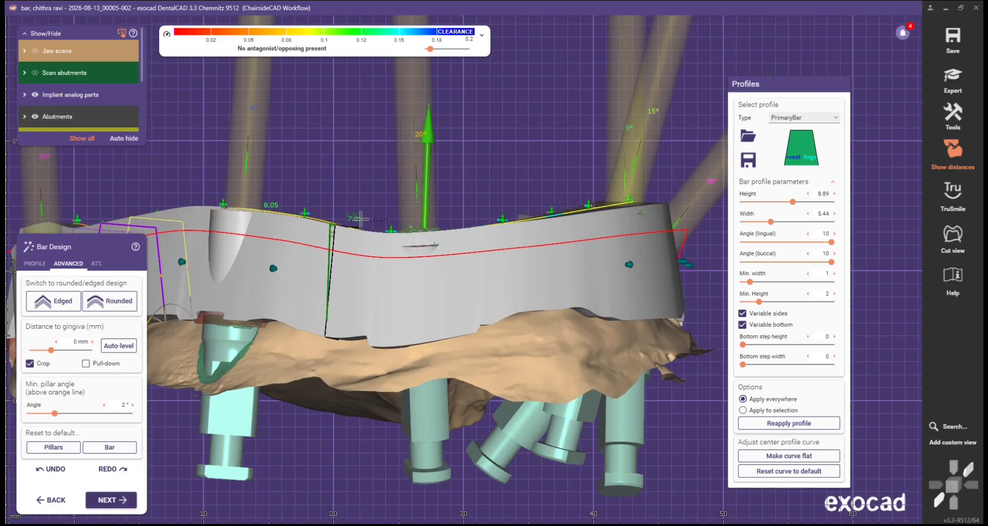
drag(395, 208, 492, 210)
click(502, 209)
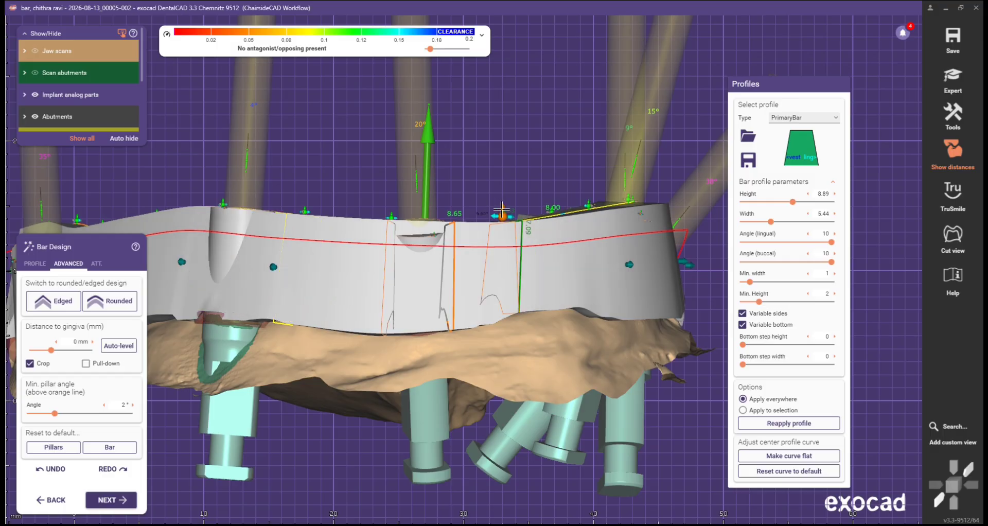
Step: Lower the bar's top edge within that section near the front-left pillar
scroll(411, 229, down, 5)
right_drag(335, 224, 386, 213)
scroll(384, 214, up, 4)
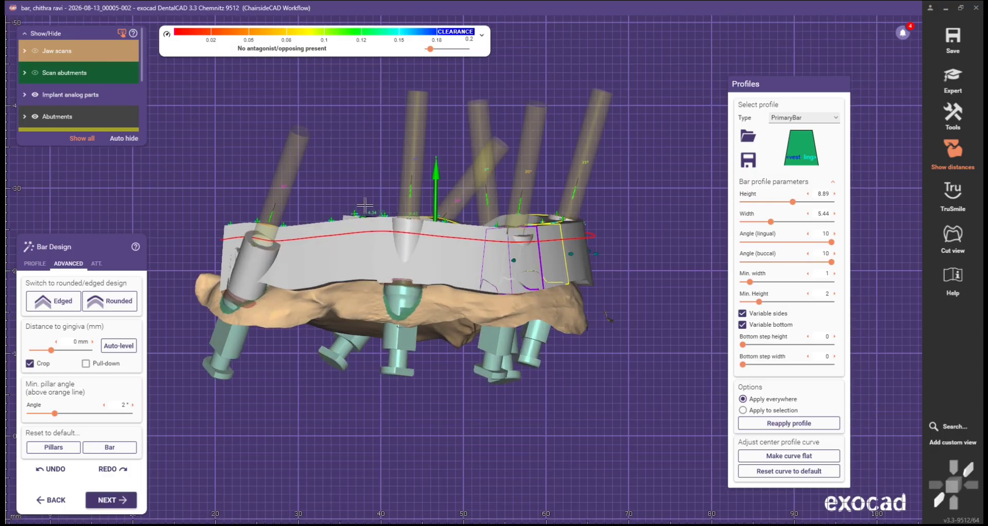
drag(391, 222, 391, 226)
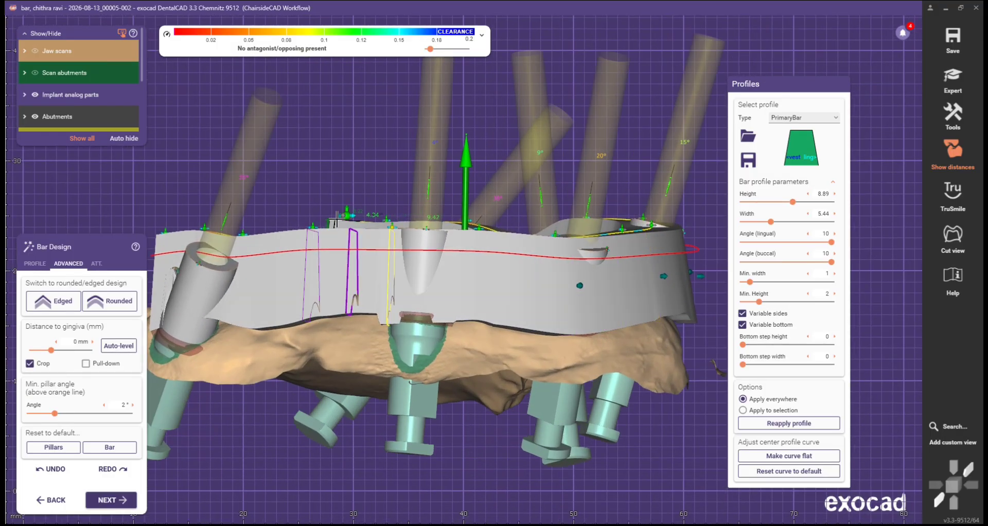
scroll(242, 233, up, 2)
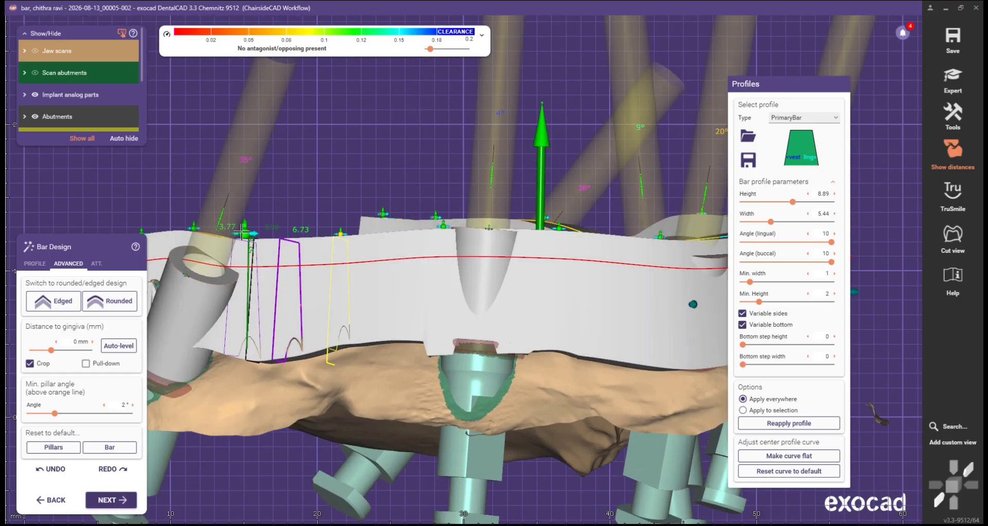
scroll(243, 218, down, 5)
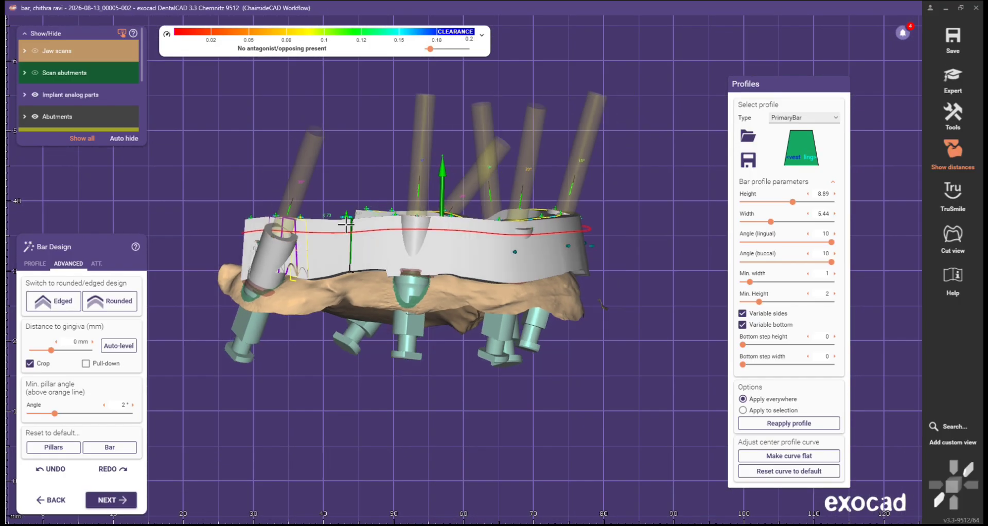
right_drag(360, 226, 402, 229)
mouse_move(561, 308)
right_down()
mouse_move(569, 268)
mouse_move(573, 297)
right_up()
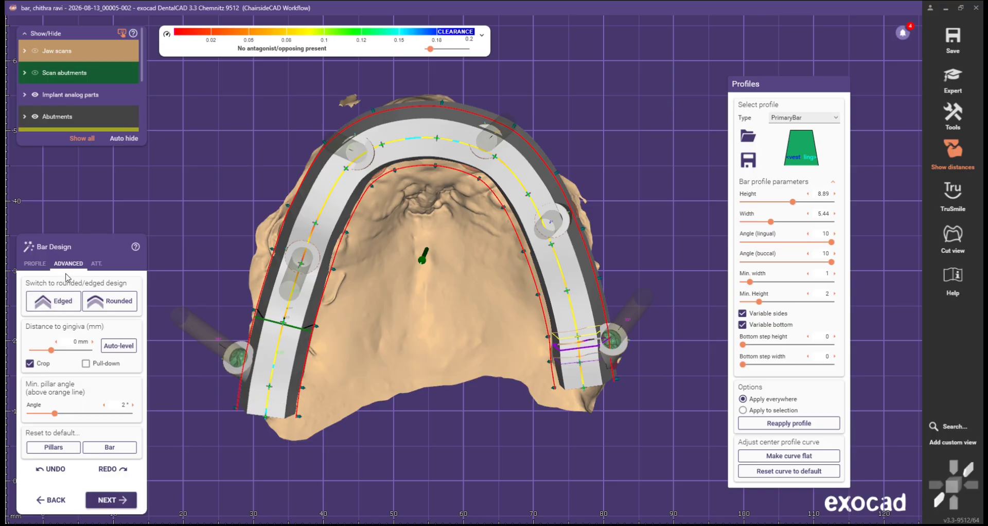
Step: Return to the bar PROFILE options and inspect the bar's underside and right end against its abutment
click(36, 264)
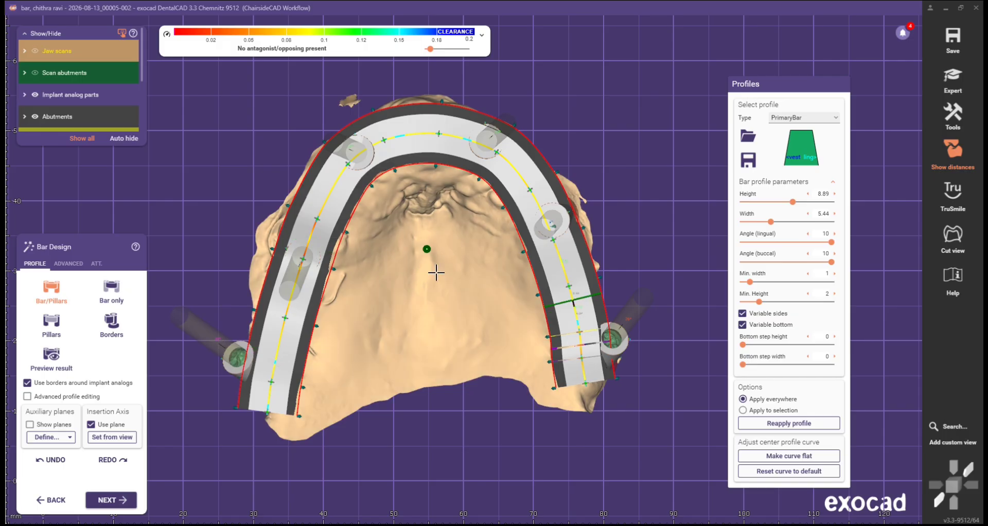
right_drag(436, 273, 435, 272)
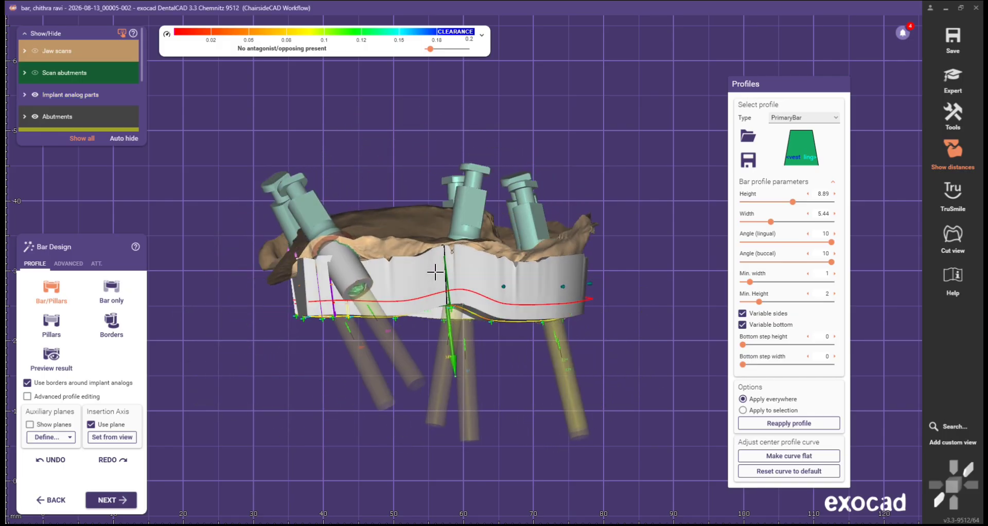
scroll(392, 344, up, 5)
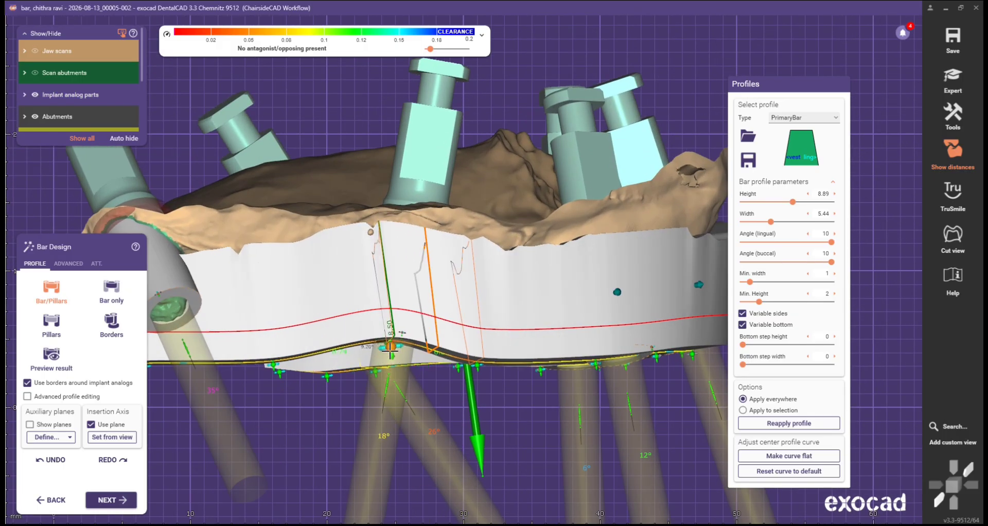
scroll(460, 319, down, 5)
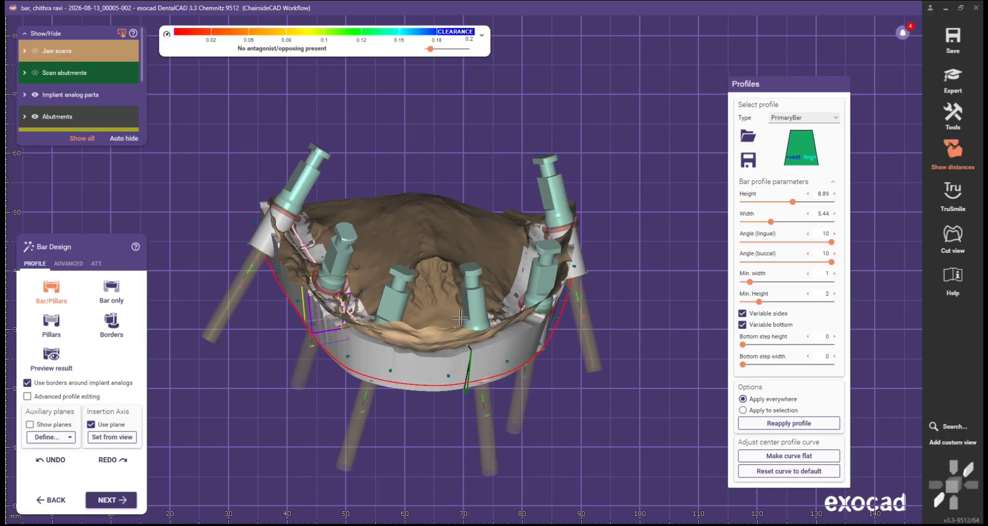
scroll(460, 320, up, 5)
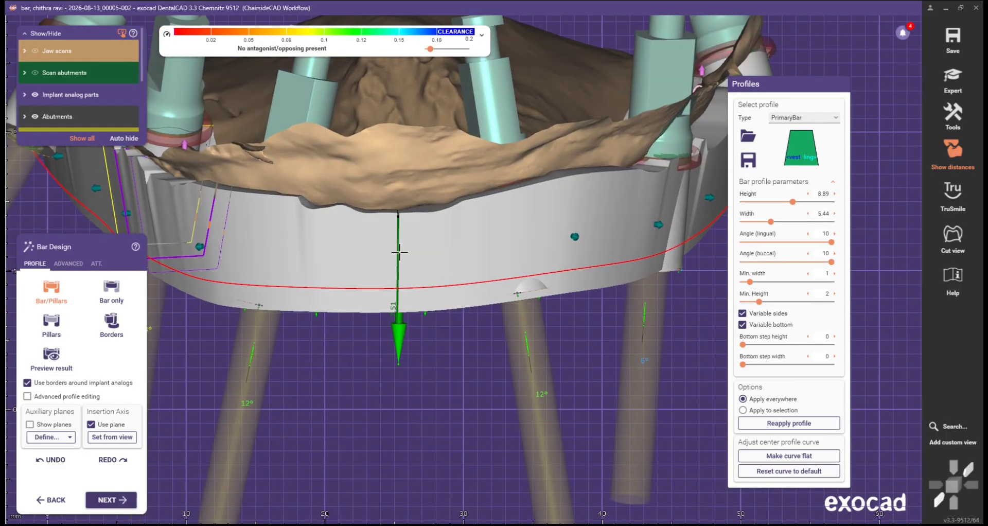
right_drag(460, 319, 272, 264)
scroll(585, 256, up, 3)
middle_drag(585, 255, 393, 276)
scroll(494, 250, up, 3)
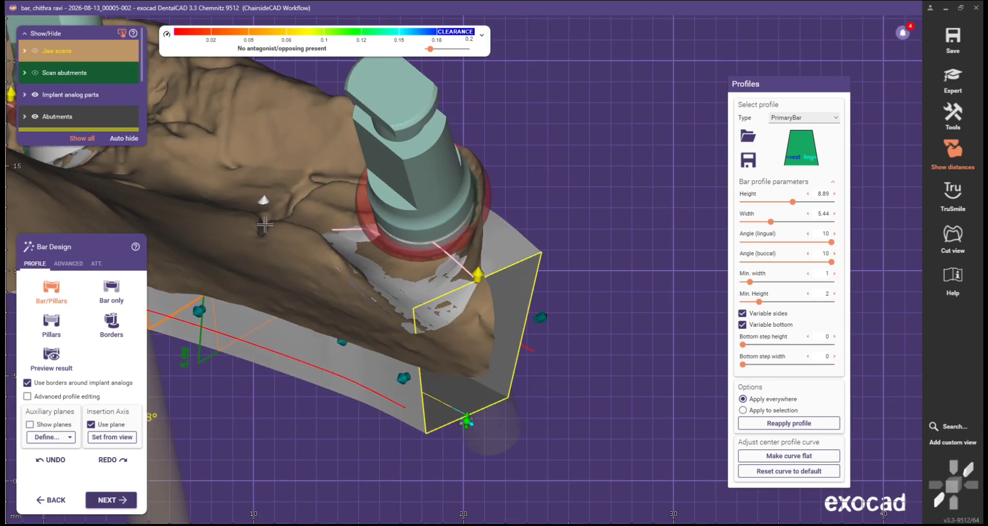
Step: Pull down and straighten the bar curve near the middle and left abutments
scroll(264, 225, down, 3)
middle_drag(265, 225, 419, 309)
scroll(386, 229, up, 2)
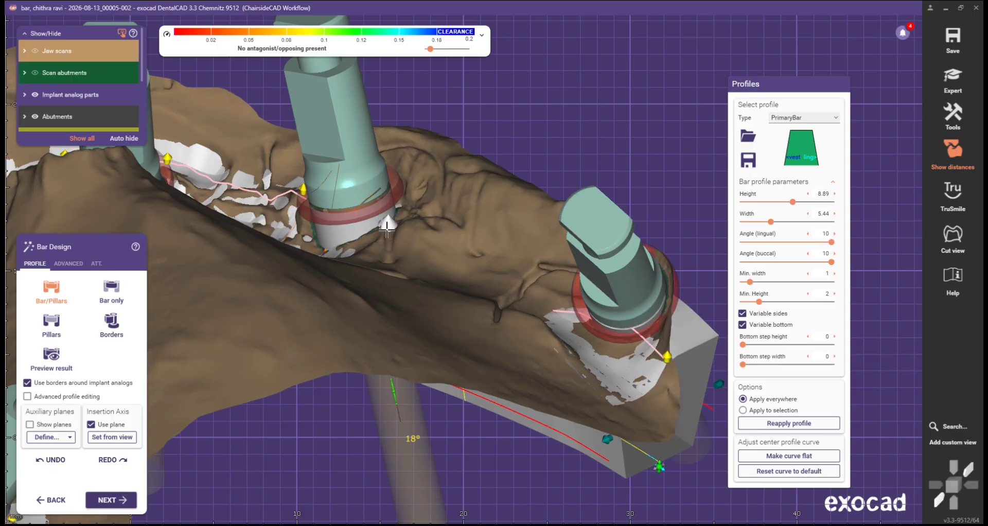
drag(387, 229, 388, 255)
drag(303, 191, 298, 220)
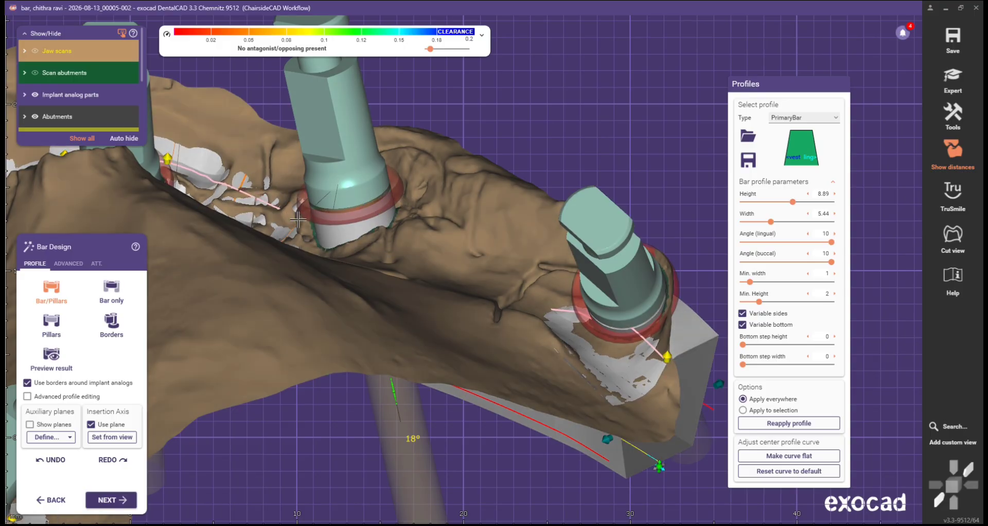
right_drag(298, 220, 368, 205)
scroll(308, 227, down, 3)
scroll(368, 181, up, 2)
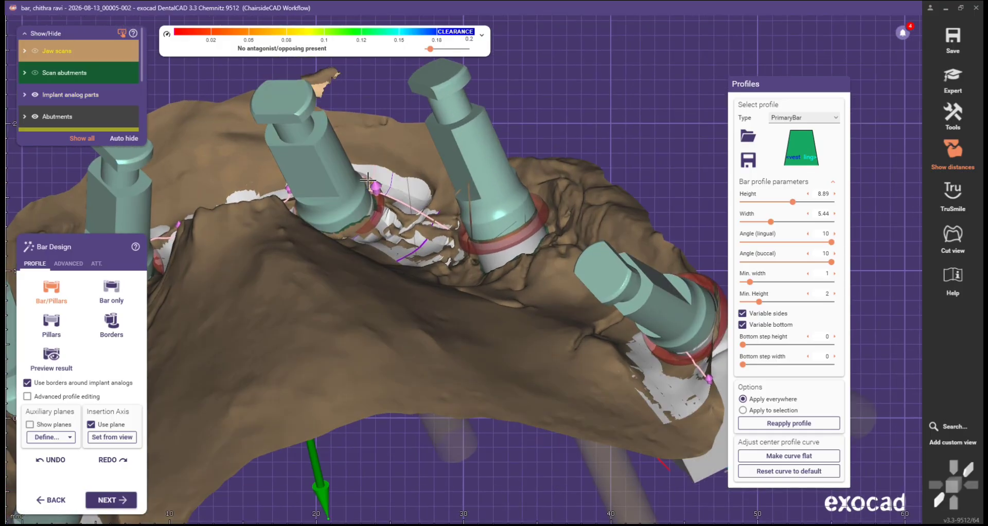
drag(368, 181, 386, 205)
right_drag(398, 235, 355, 210)
Step: Move the bar's end point at the lower implant, then finish the bar design
scroll(355, 210, up, 3)
right_drag(293, 229, 290, 180)
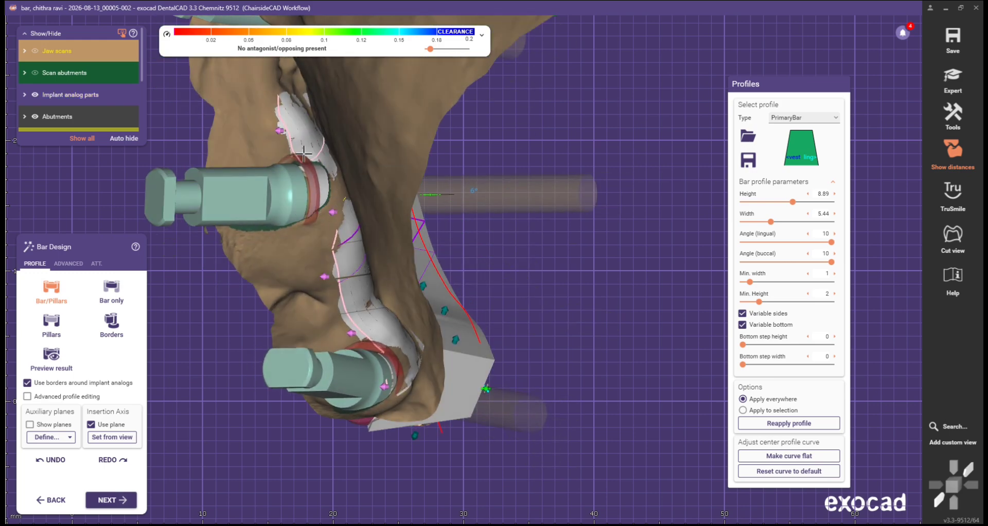
click(293, 126)
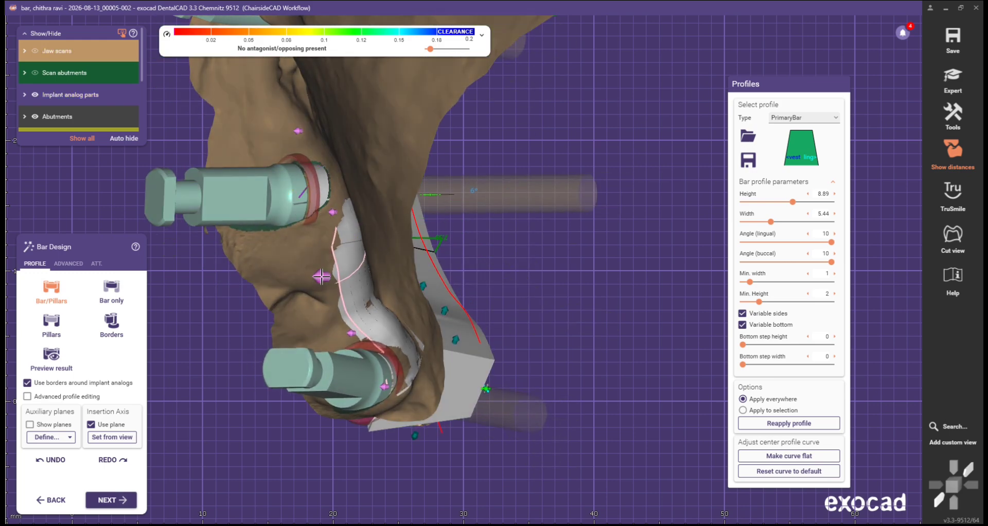
drag(322, 276, 353, 273)
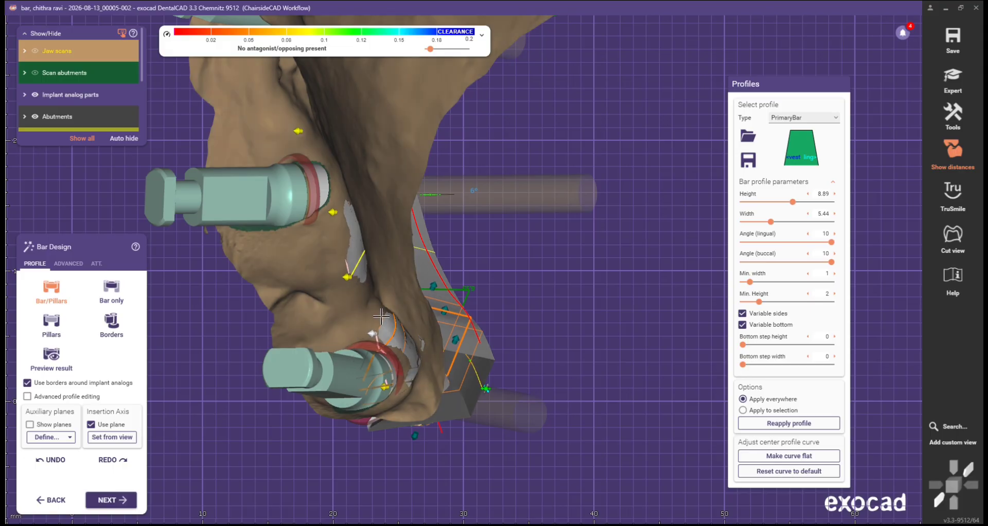
scroll(395, 352, down, 3)
right_drag(395, 352, 354, 379)
scroll(400, 342, down, 3)
right_drag(354, 373, 350, 372)
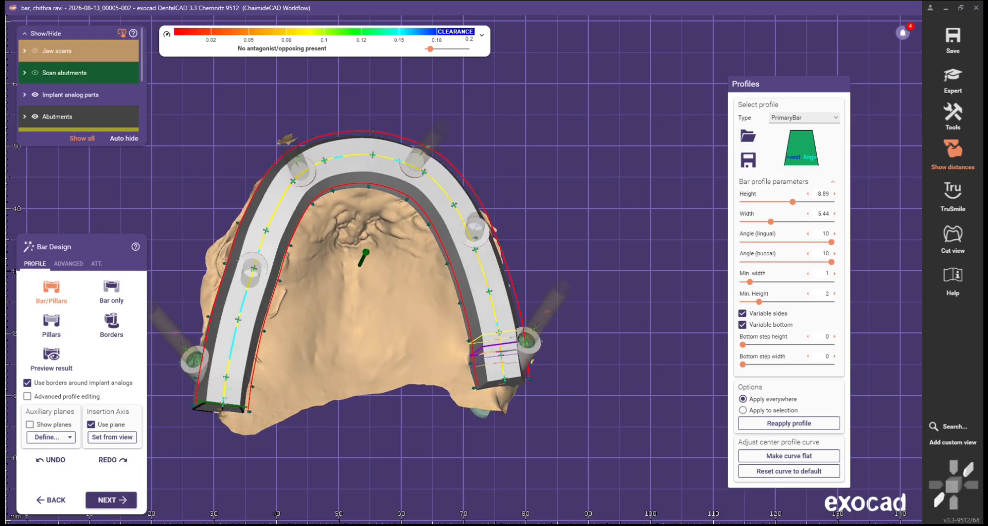
click(96, 503)
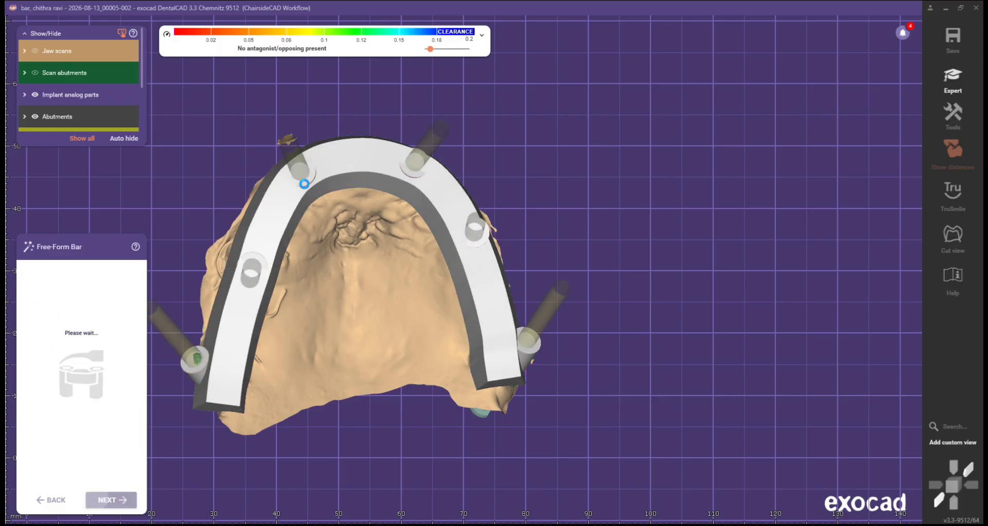
Step: Open the Free-Form Bar attachment options and browse the attachment Library dropdown
middle_drag(381, 237, 398, 197)
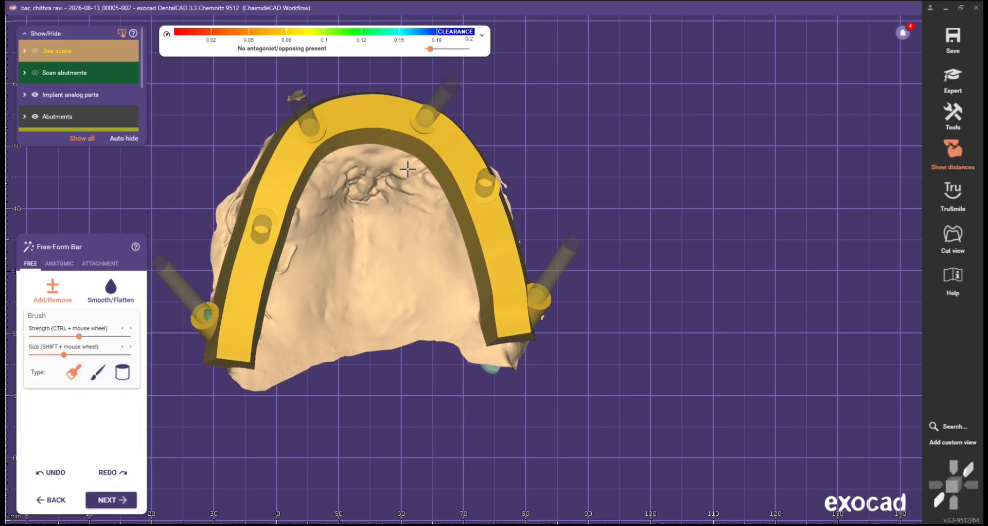
right_drag(398, 196, 396, 197)
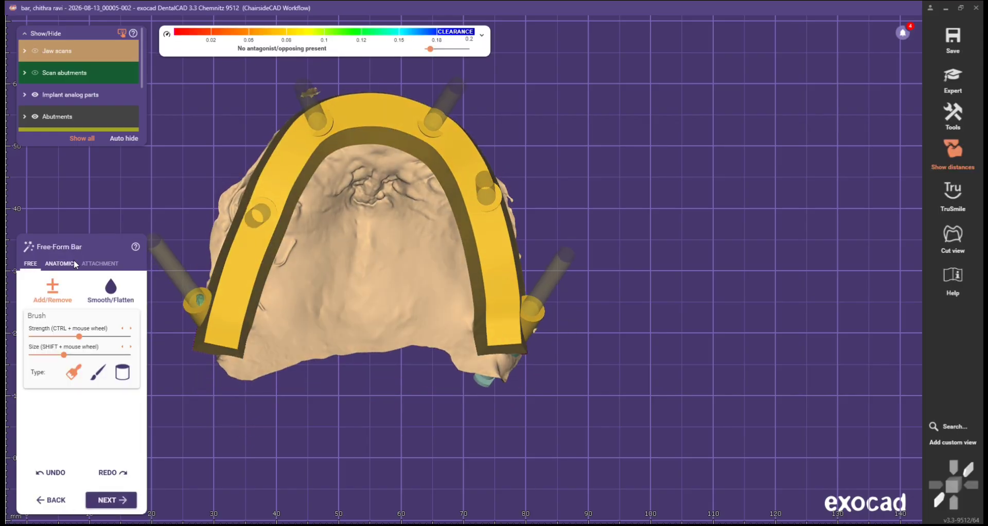
click(93, 263)
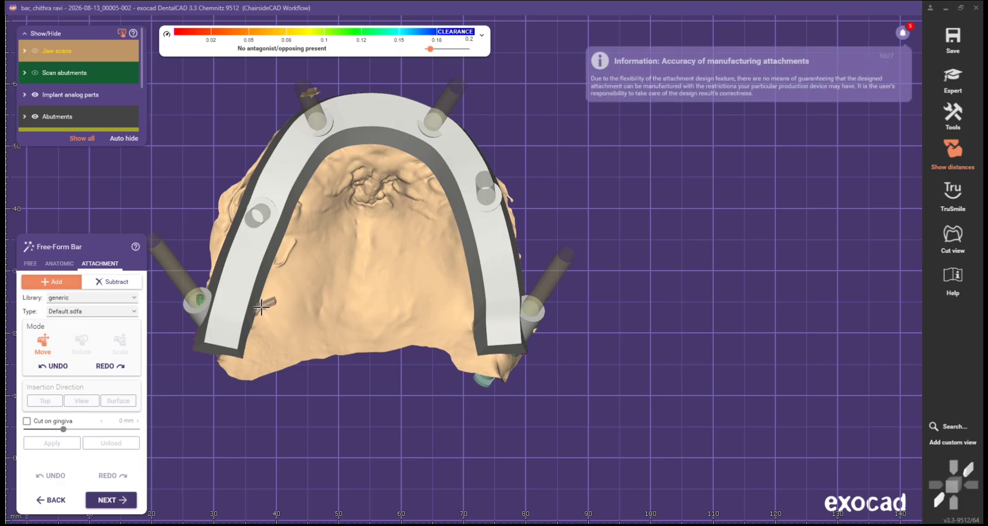
click(91, 298)
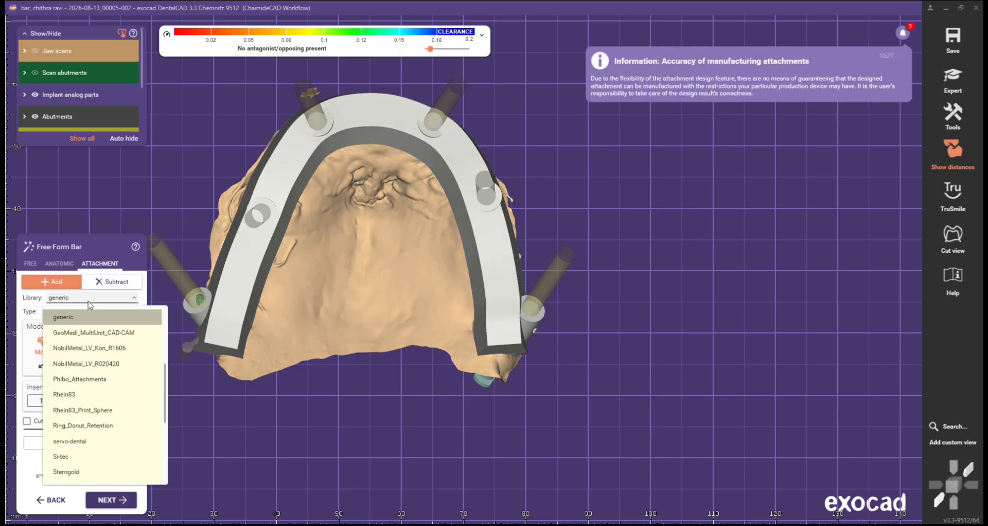
scroll(85, 361, down, 3)
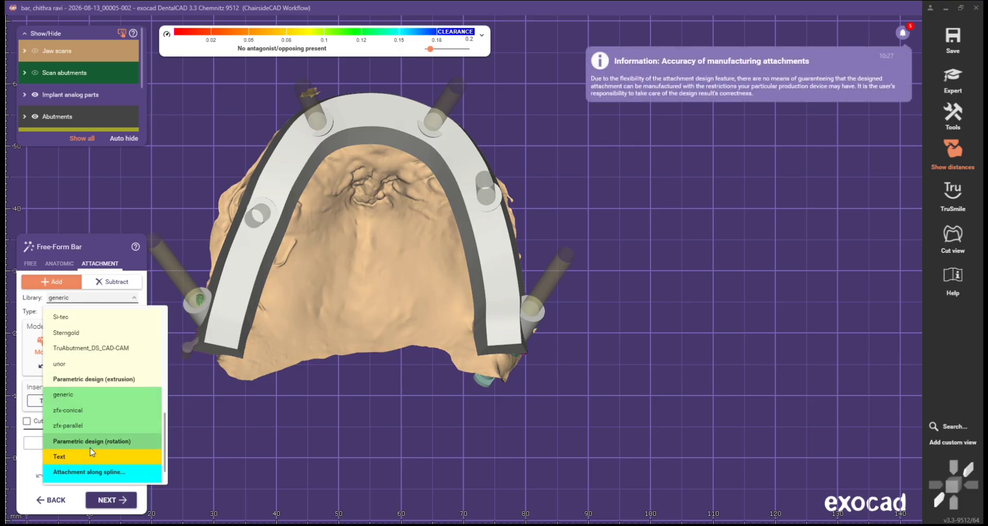
Step: Place a Parametric design (rotation) attachment on the bar, turn it horizontal and stretch it into a long rod
click(97, 443)
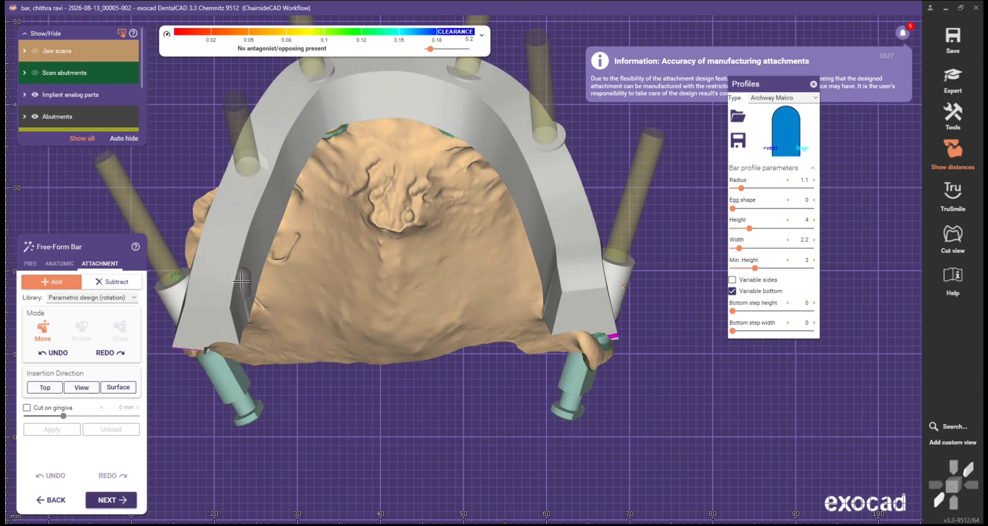
click(242, 276)
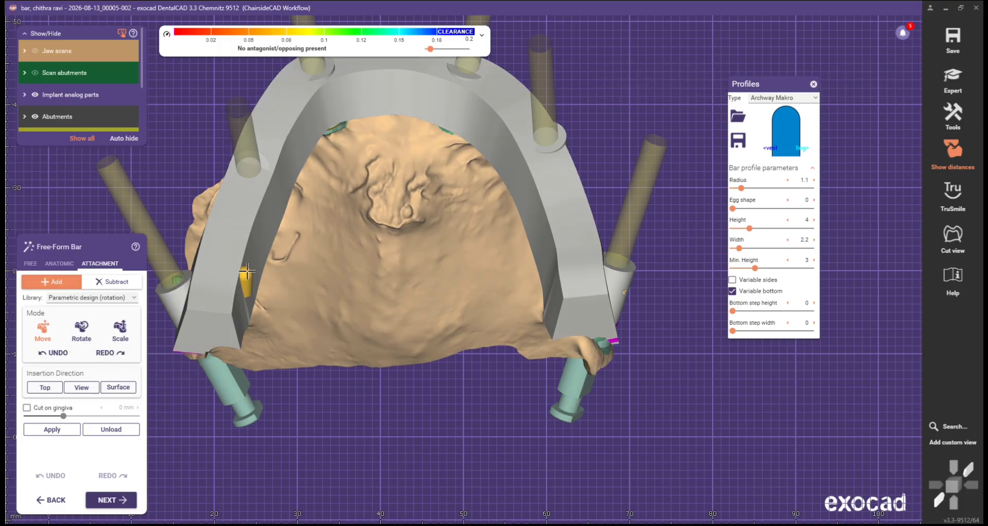
scroll(238, 278, up, 2)
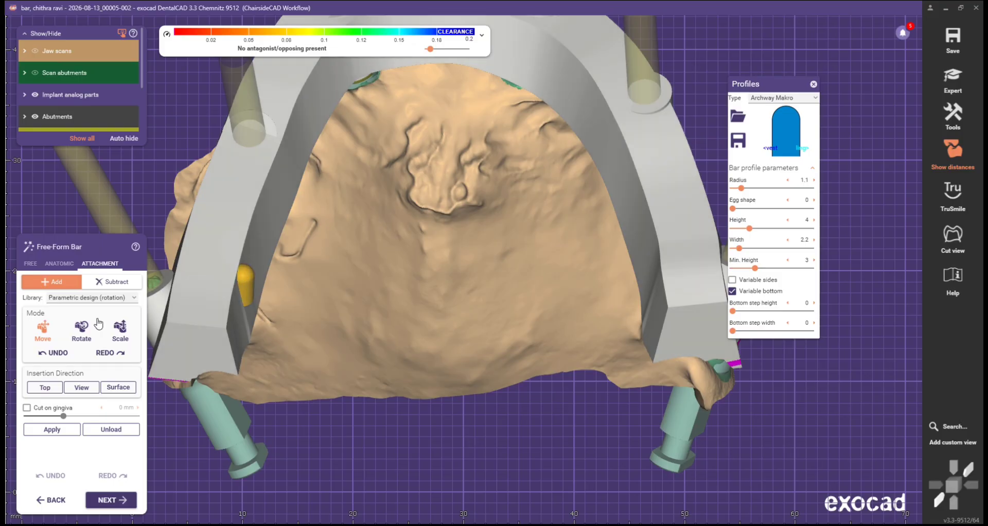
click(90, 328)
drag(235, 271, 265, 283)
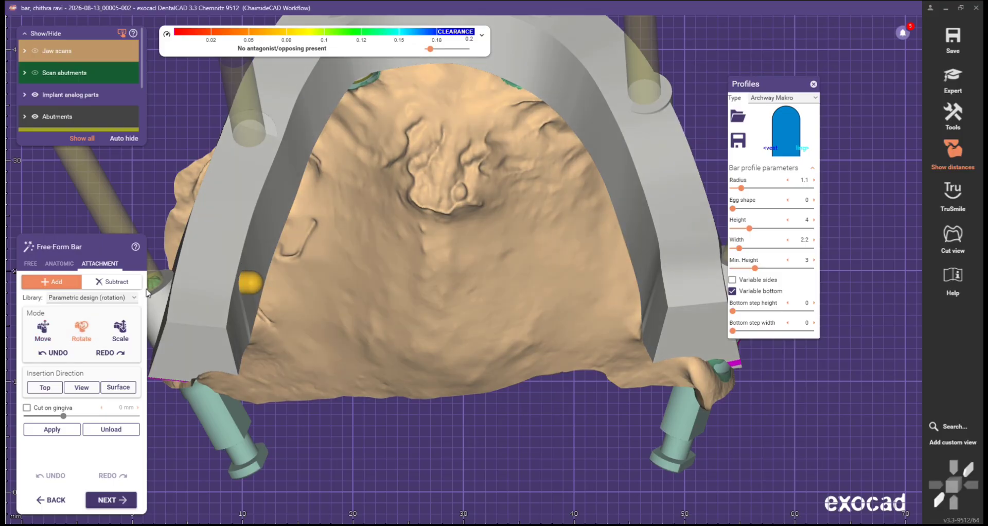
click(120, 329)
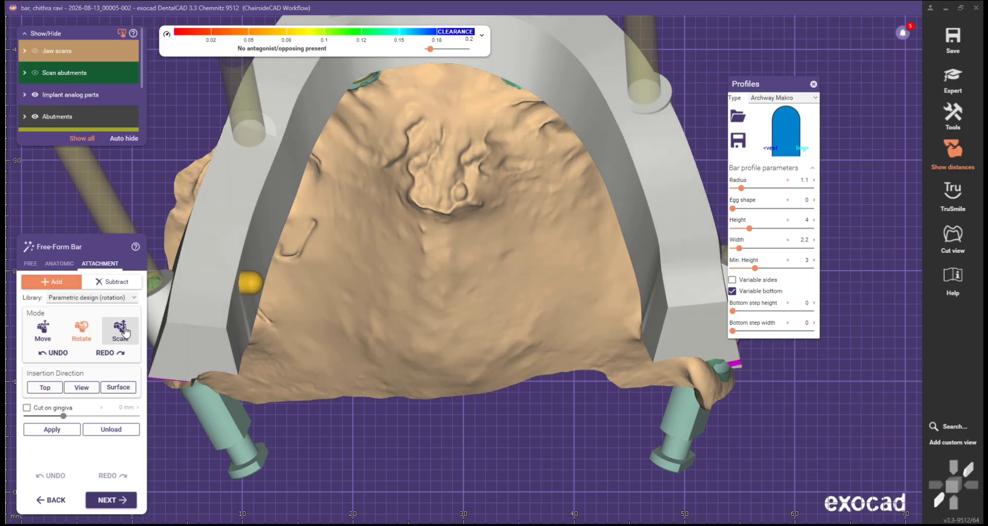
scroll(341, 295, down, 2)
scroll(260, 307, up, 2)
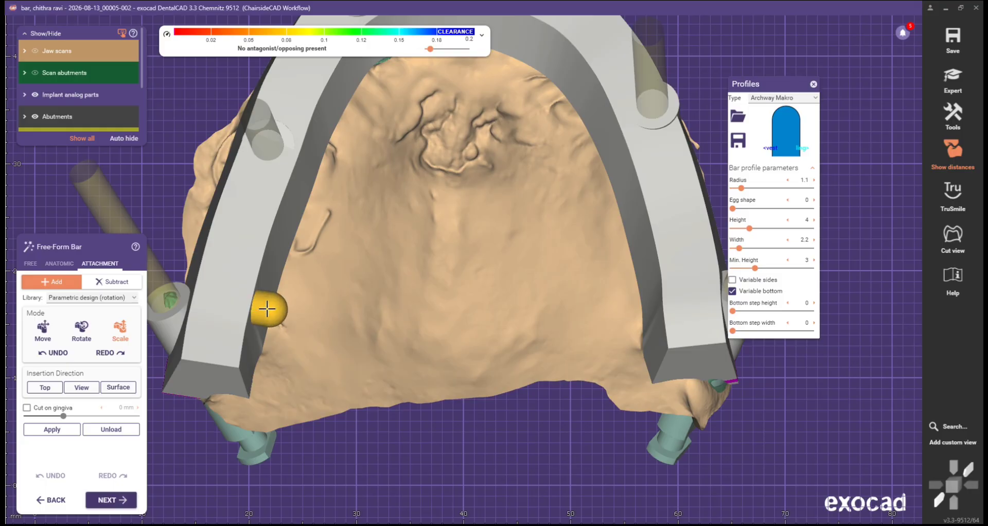
drag(270, 309, 276, 311)
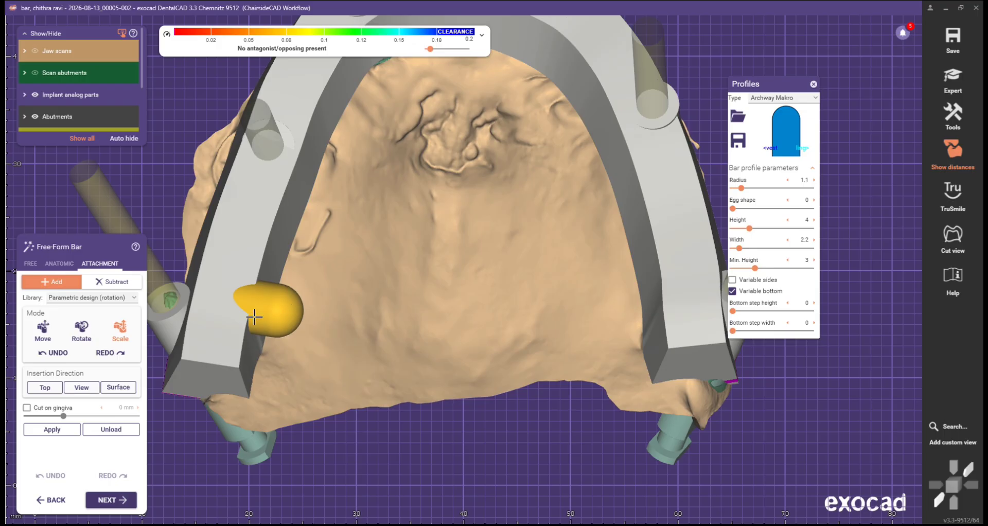
drag(266, 305, 355, 322)
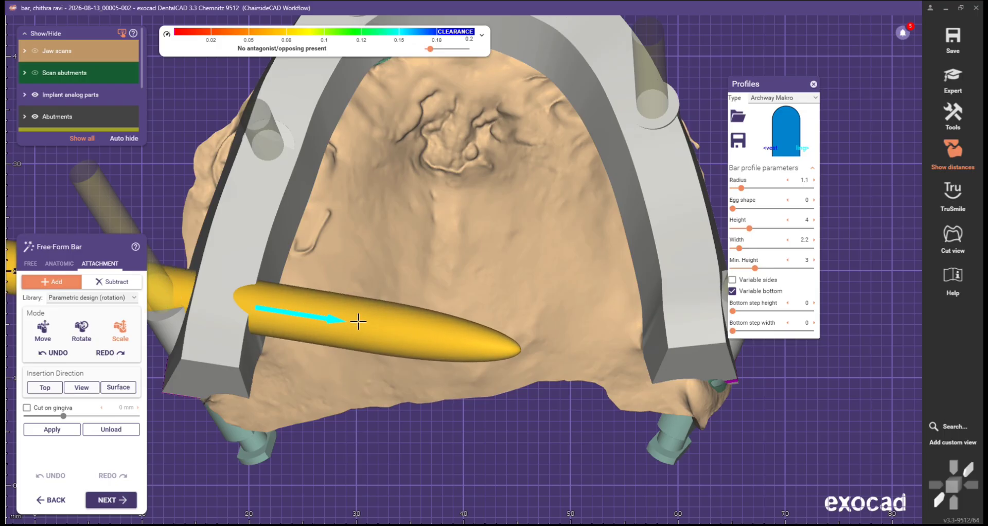
Step: Turn the rod to lie across the bar and slide it right between the bar arms
scroll(370, 267, down, 6)
middle_drag(398, 270, 384, 283)
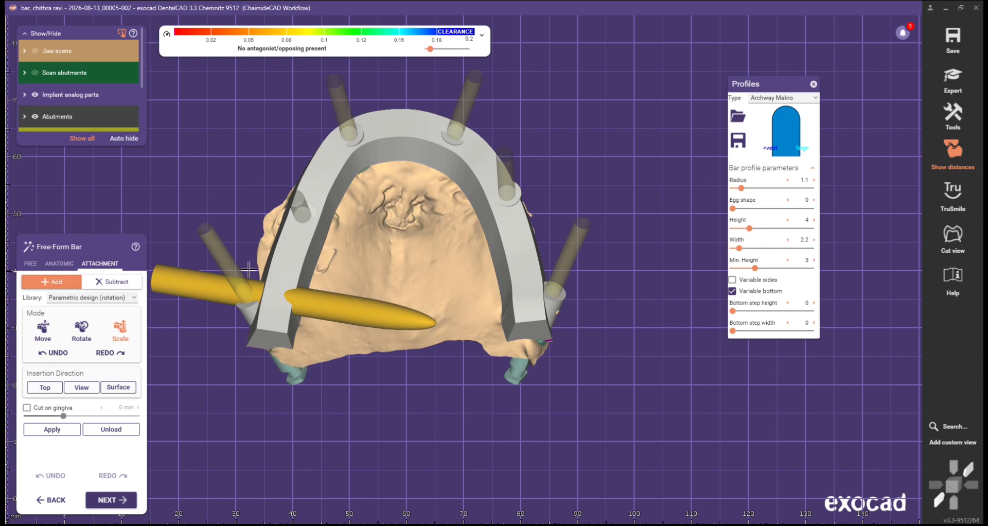
click(83, 338)
drag(412, 319, 413, 295)
click(43, 328)
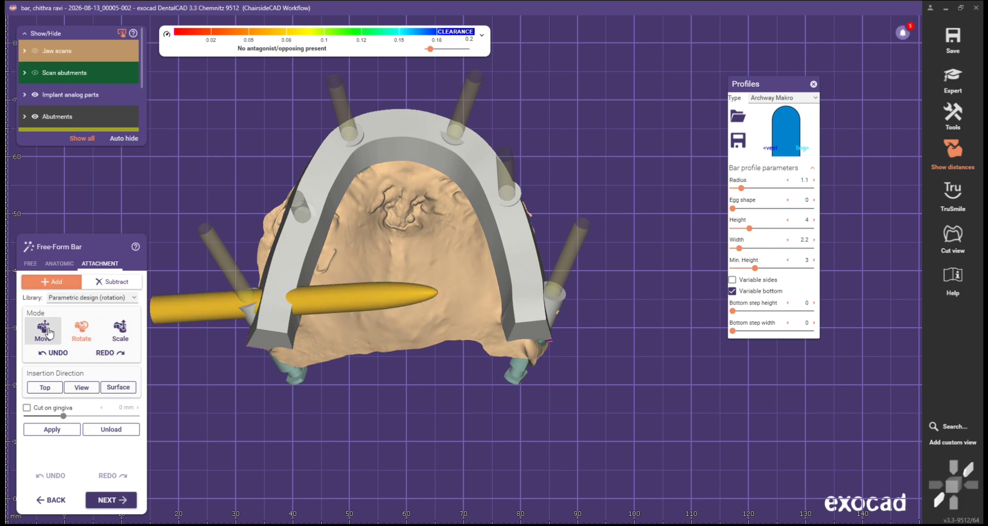
drag(310, 291, 413, 289)
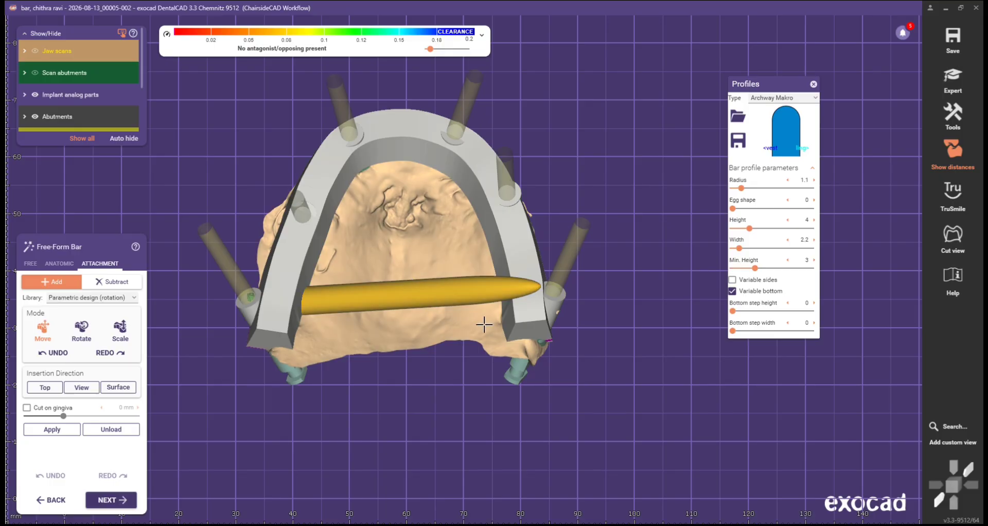
right_drag(486, 324, 479, 317)
scroll(479, 318, down, 2)
middle_drag(479, 317, 453, 383)
scroll(436, 322, up, 2)
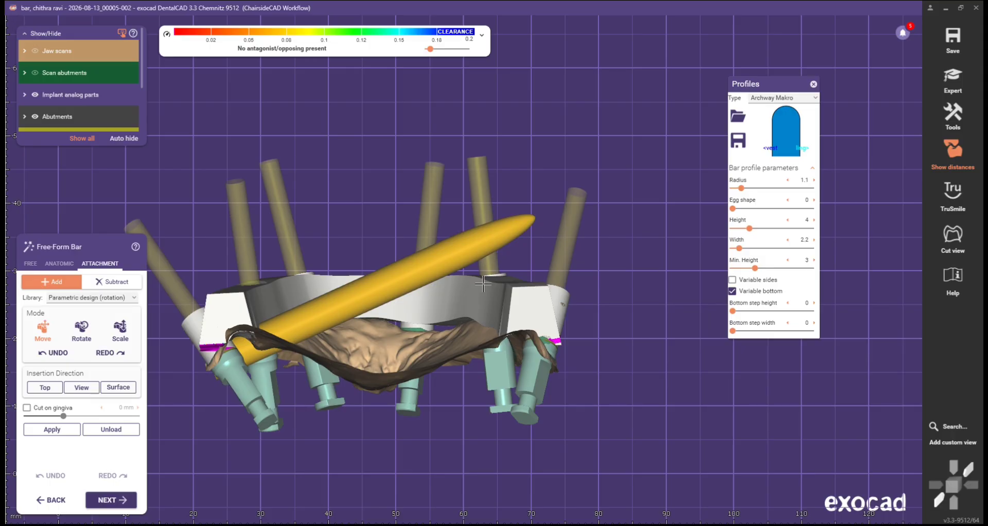
Step: Tilt the rod tip slightly downward and lower the rod onto the bar
click(80, 331)
scroll(533, 295, up, 2)
drag(502, 207, 507, 287)
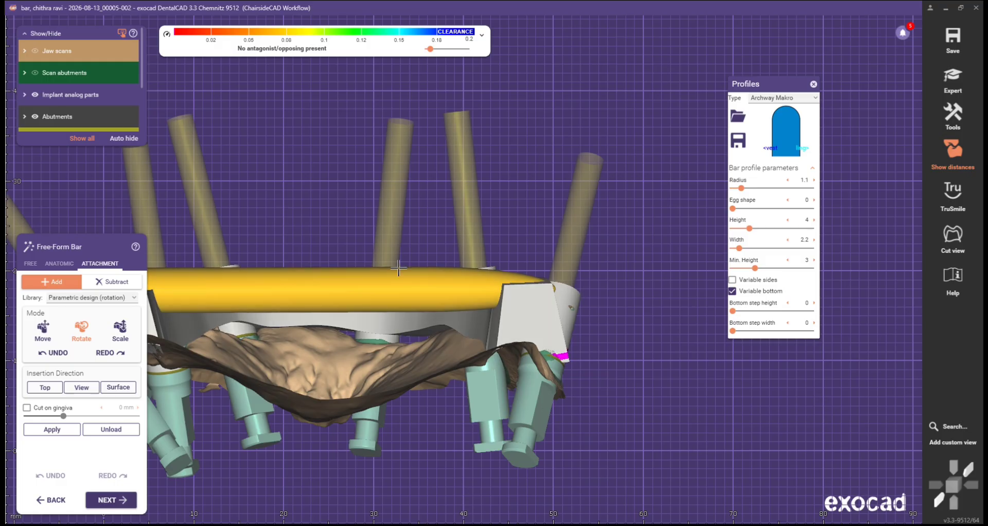
scroll(396, 268, down, 3)
click(44, 332)
scroll(350, 275, up, 3)
drag(310, 277, 318, 301)
scroll(319, 300, down, 2)
right_drag(361, 206, 397, 321)
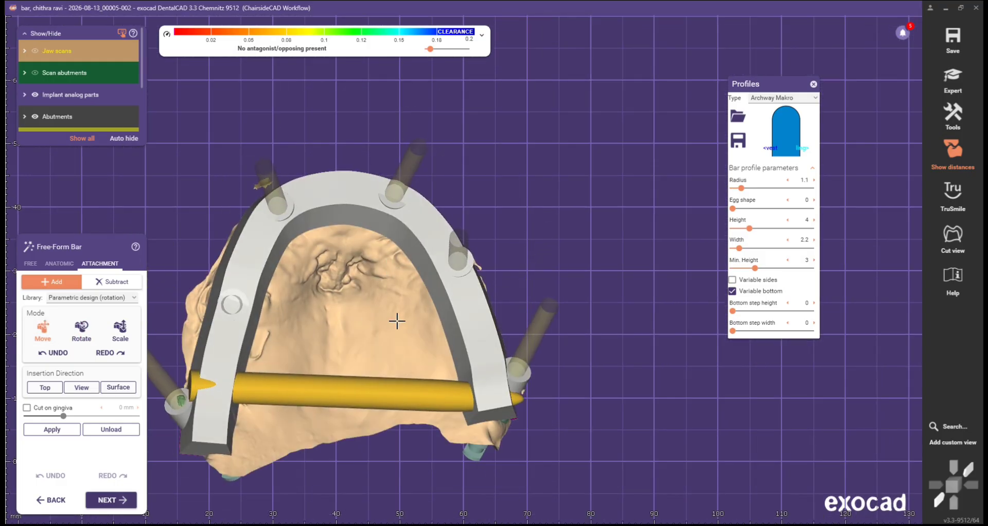
middle_drag(397, 321, 435, 289)
right_drag(435, 290, 426, 287)
Step: Level the rod between the bar's back ends and shorten its left end to fit
click(81, 331)
scroll(429, 334, up, 1)
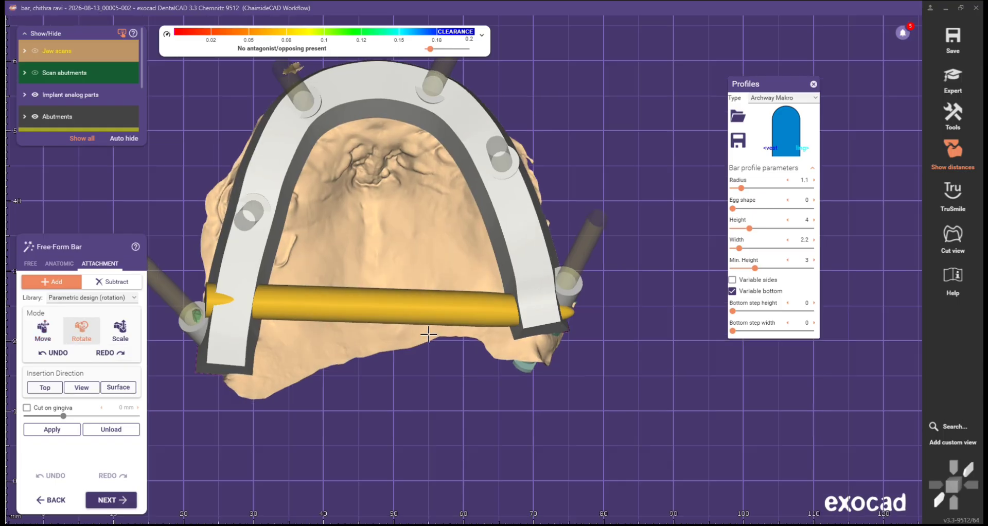
scroll(428, 334, up, 1)
drag(524, 307, 524, 296)
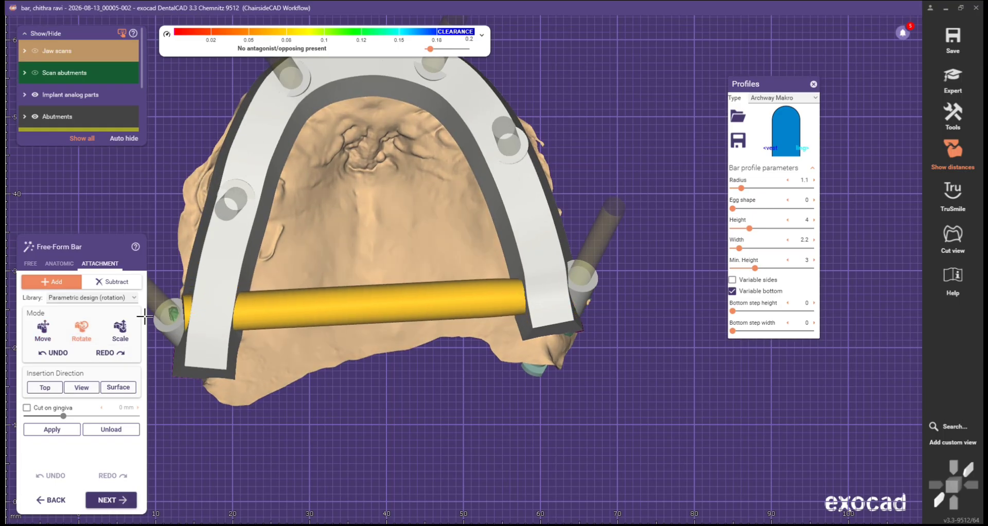
click(106, 330)
drag(457, 303, 457, 302)
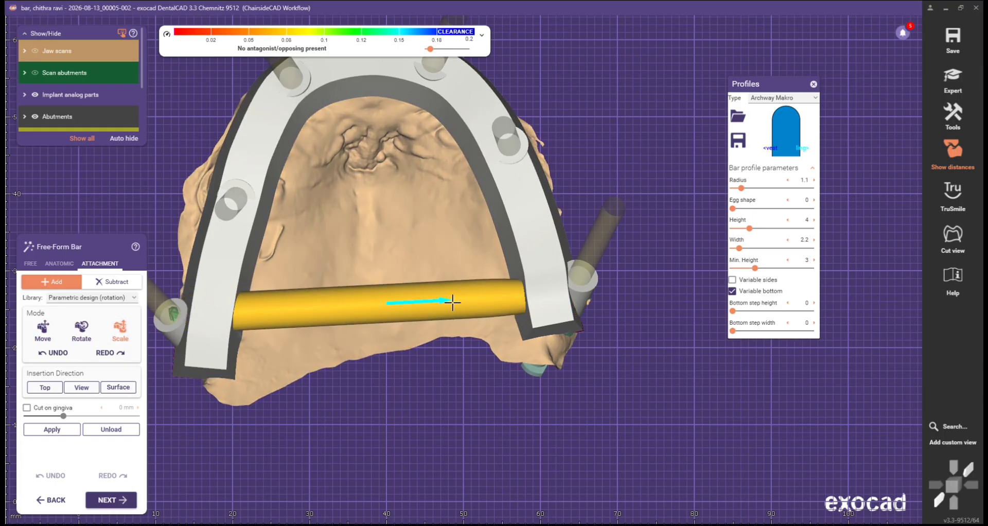
scroll(438, 296, down, 3)
right_drag(417, 267, 416, 243)
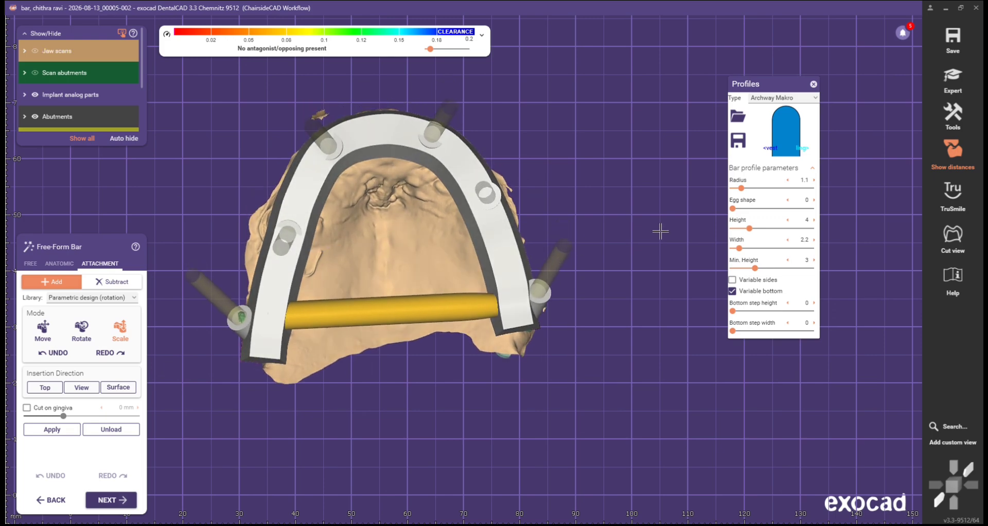
middle_drag(404, 224, 416, 260)
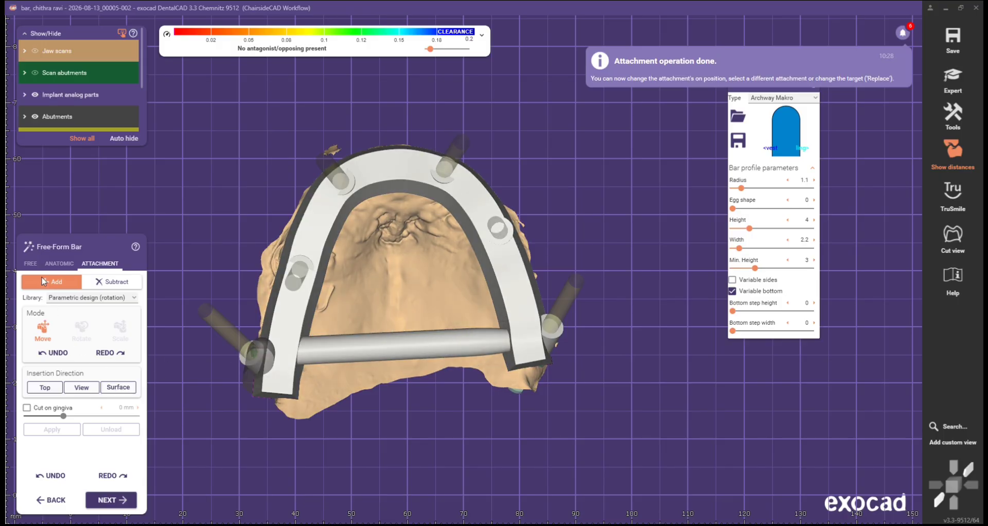
click(30, 264)
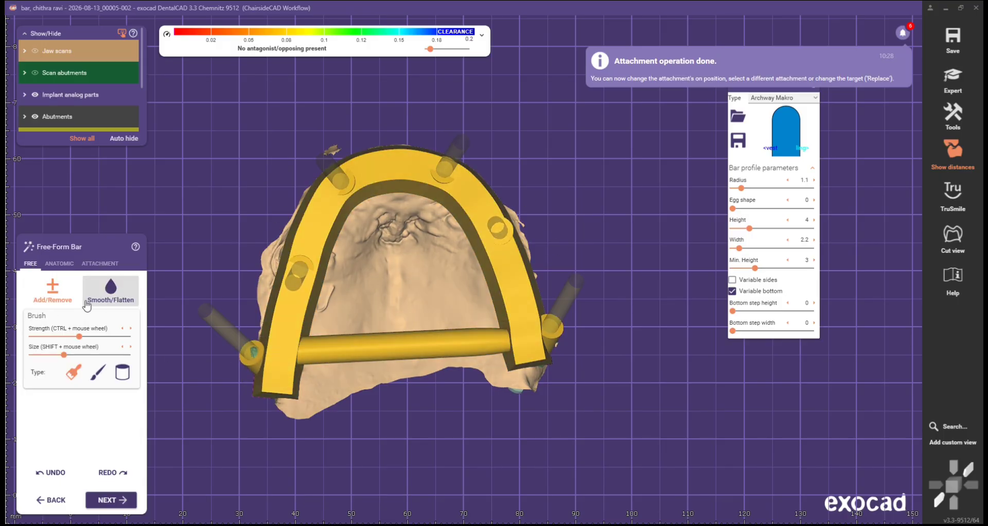
click(96, 264)
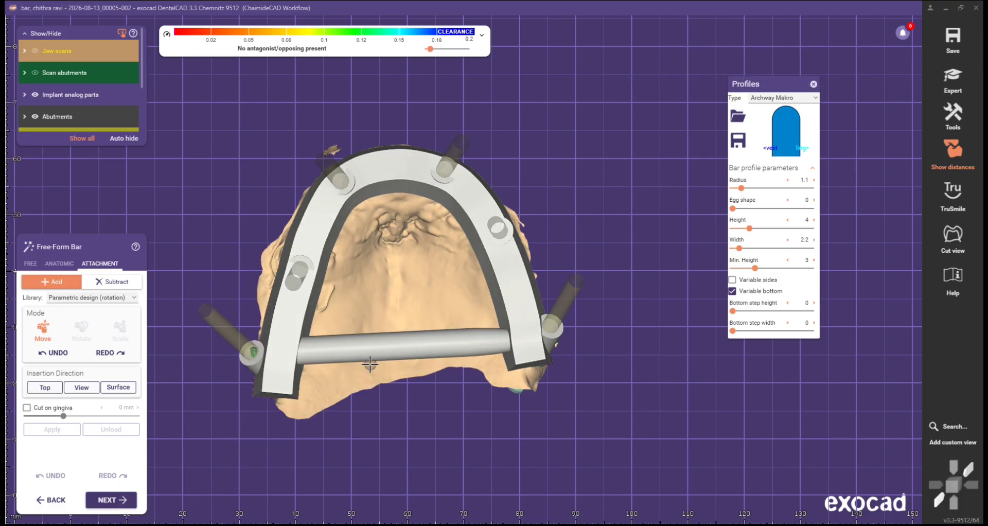
Step: With the Smooth/Flatten brush, smooth the left leg into the cross-bar and the cross-bar's ridged left end
click(30, 262)
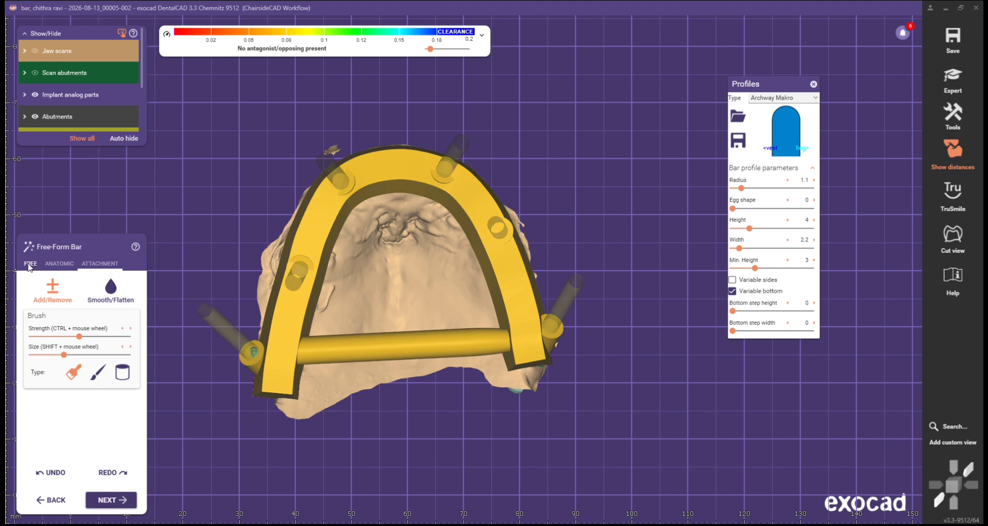
click(122, 299)
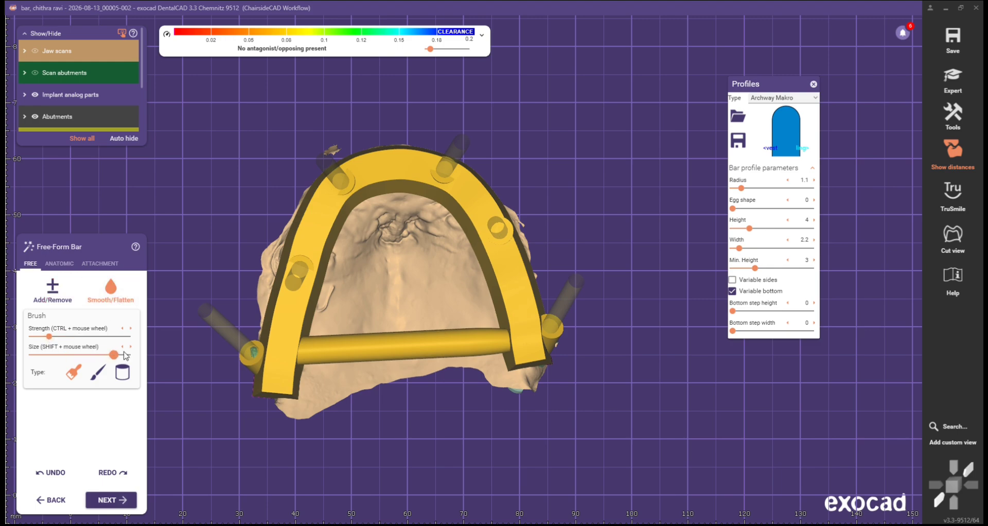
scroll(215, 335, up, 2)
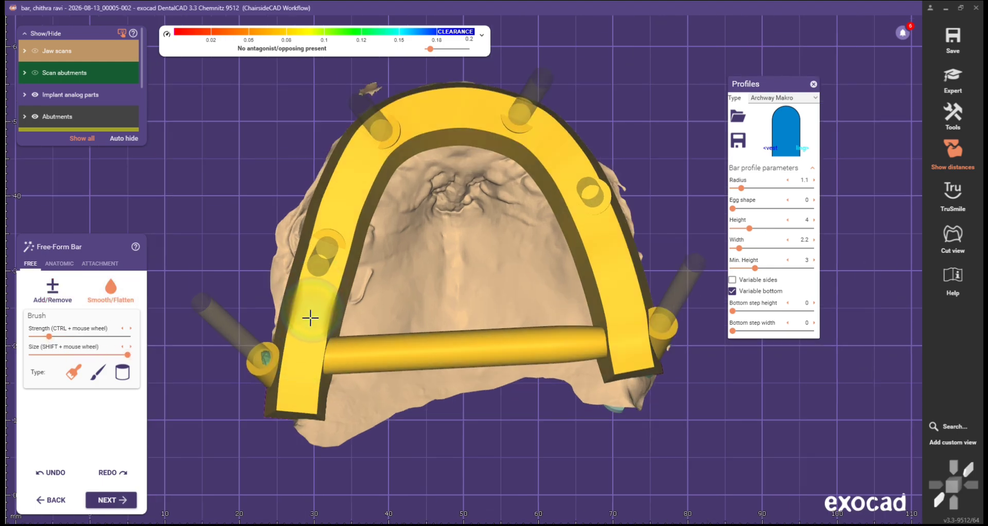
mouse_move(311, 318)
mouse_down()
mouse_move(298, 400)
mouse_move(315, 268)
mouse_move(349, 185)
mouse_move(417, 110)
mouse_move(554, 138)
mouse_move(613, 254)
mouse_move(620, 373)
mouse_move(655, 360)
mouse_up()
drag(406, 349, 296, 413)
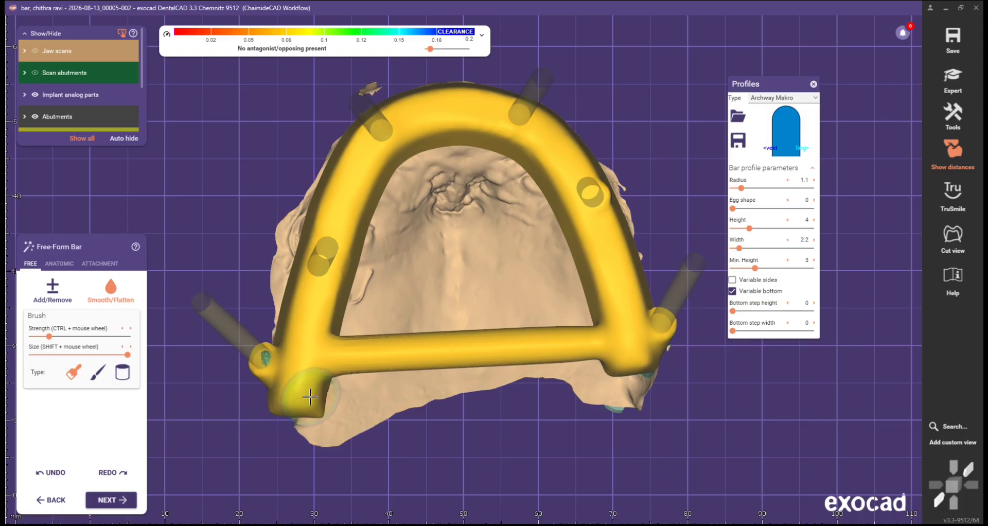
scroll(40, 57, down, 1)
Step: With Jaw scans hidden, smooth and thin both legs from above and smooth along the cross-bar
right_drag(118, 95, 203, 117)
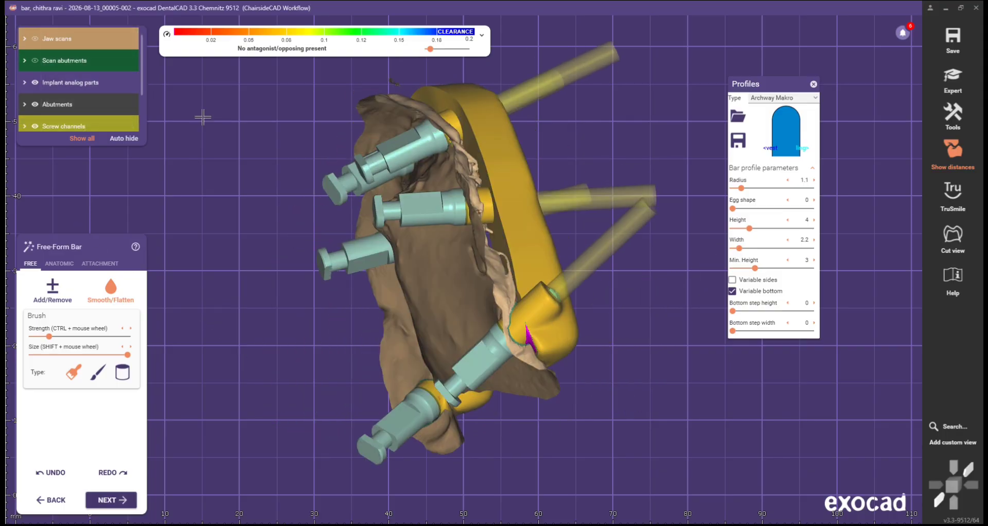
click(36, 39)
right_drag(72, 64, 272, 311)
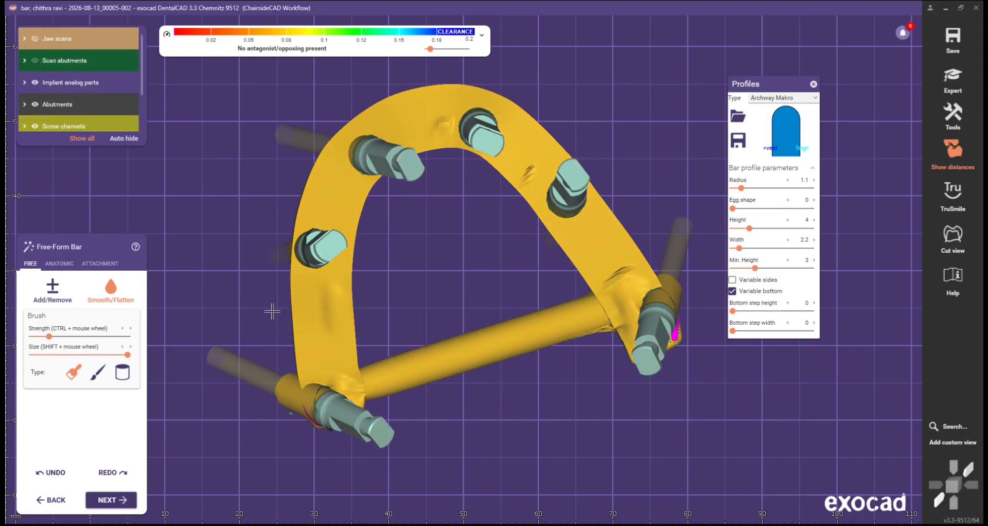
mouse_move(271, 311)
mouse_down()
mouse_move(298, 326)
mouse_move(309, 364)
mouse_move(335, 331)
mouse_move(339, 224)
mouse_move(360, 193)
mouse_move(346, 226)
mouse_move(300, 217)
mouse_move(341, 139)
mouse_move(460, 100)
mouse_move(535, 150)
mouse_move(520, 165)
mouse_move(411, 147)
mouse_up()
middle_drag(434, 189, 408, 165)
mouse_move(457, 133)
mouse_down()
mouse_move(530, 206)
mouse_move(588, 289)
mouse_move(602, 242)
mouse_move(566, 222)
mouse_move(612, 275)
mouse_up()
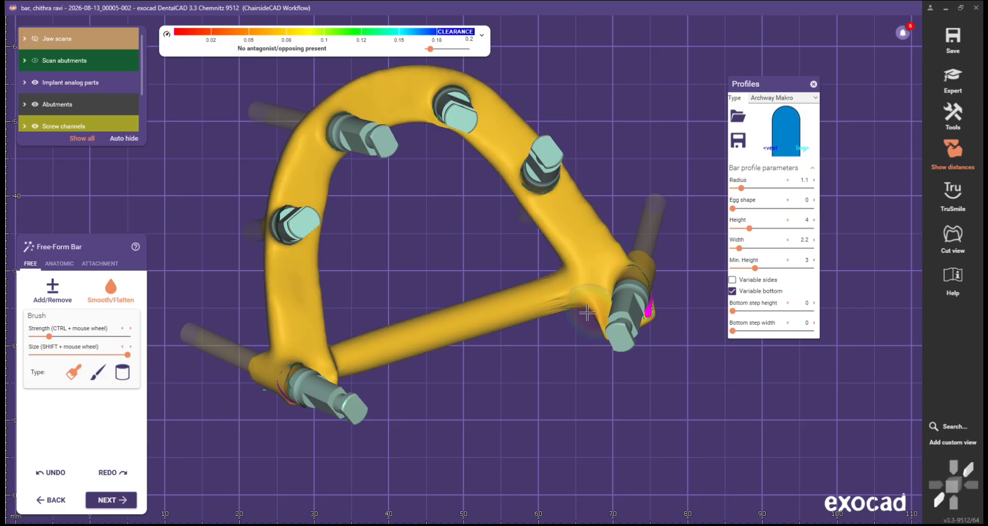
drag(587, 313, 377, 319)
Step: With the jaw scan shown again, smooth the bar's left end over the left implant
mouse_move(329, 319)
right_down()
mouse_move(409, 320)
mouse_move(412, 293)
right_up()
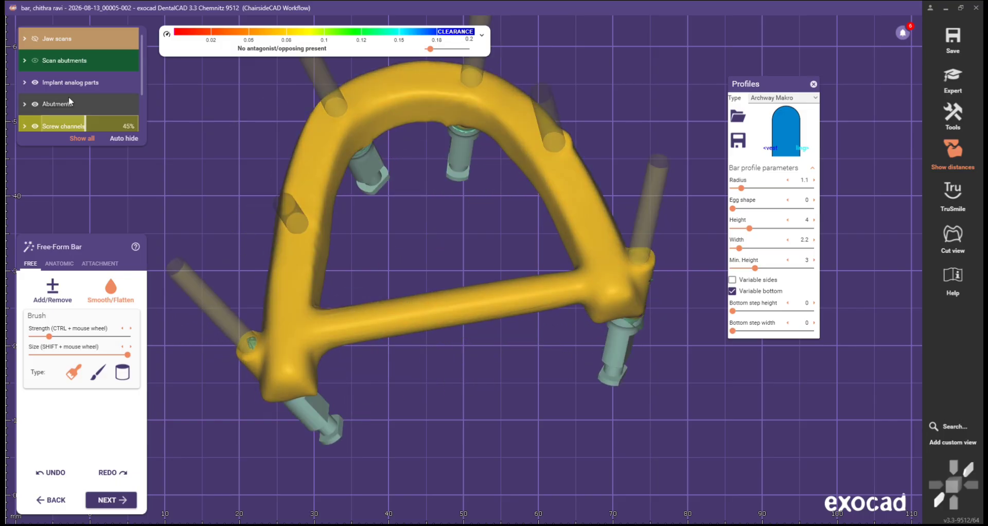
click(72, 40)
right_drag(463, 108, 203, 249)
scroll(352, 244, up, 3)
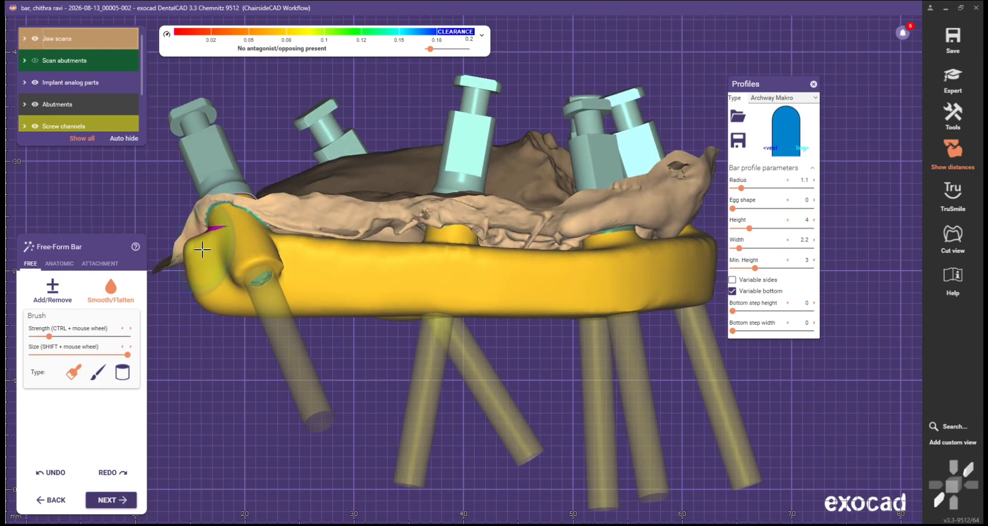
mouse_move(202, 250)
mouse_down()
mouse_move(196, 261)
mouse_move(322, 265)
mouse_up()
scroll(360, 263, down, 3)
right_drag(361, 263, 406, 263)
scroll(406, 263, down, 2)
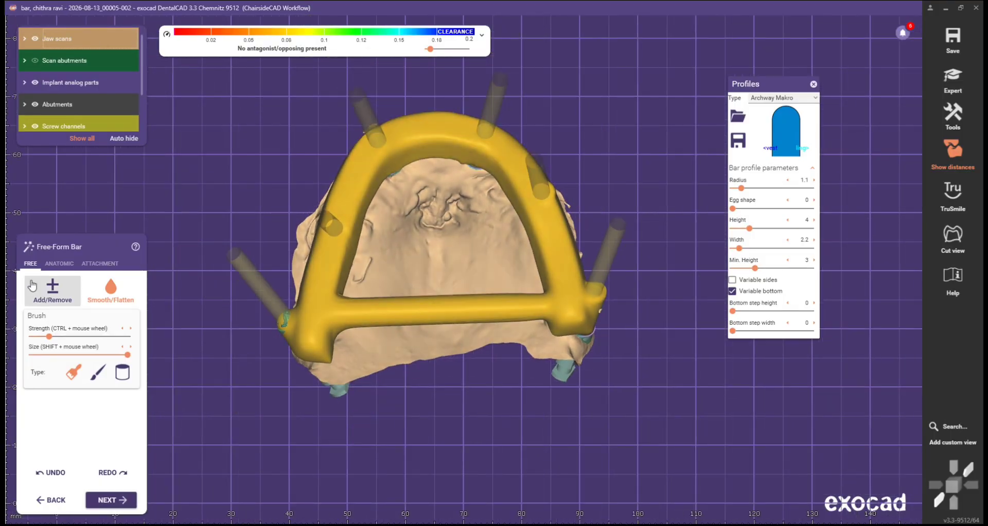
Step: Choose the Text attachment library and place the label on the cross-bar, shifted left
click(103, 264)
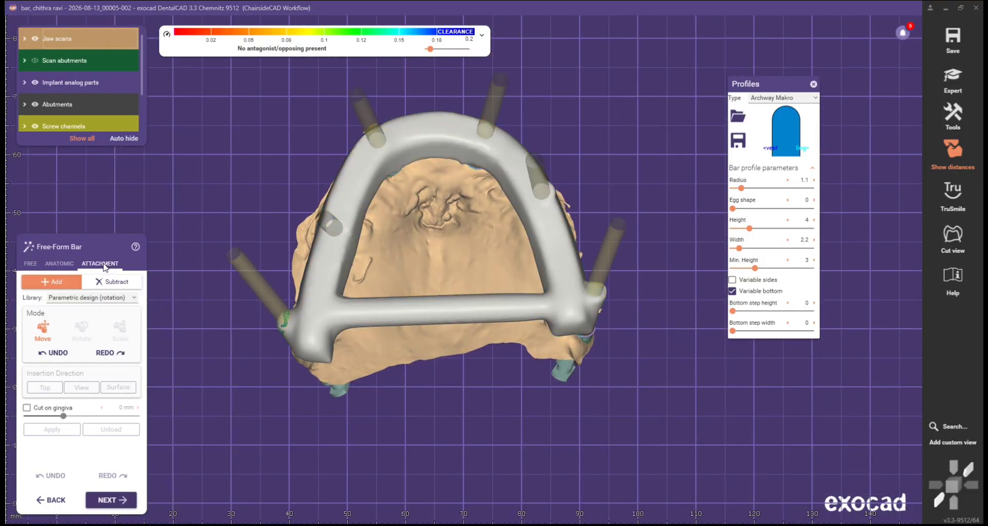
click(93, 297)
click(81, 415)
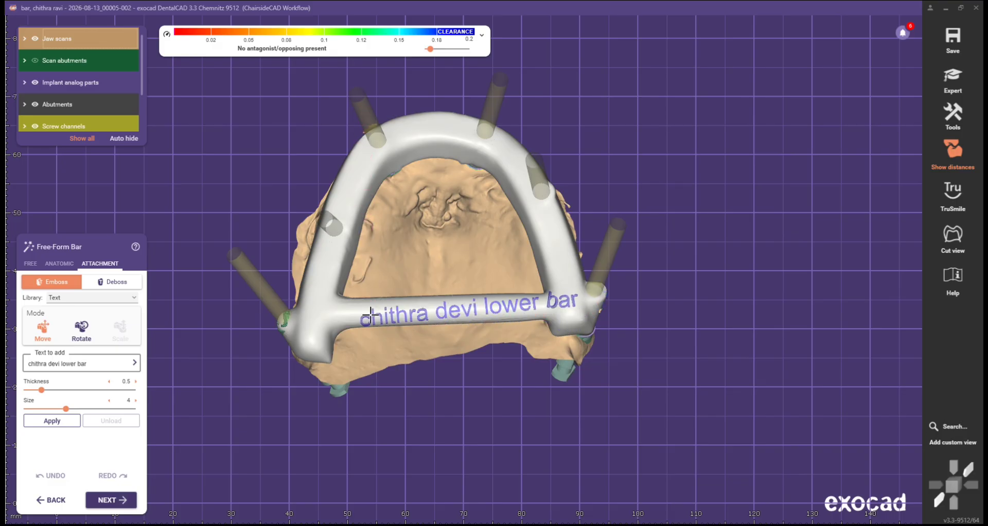
click(416, 315)
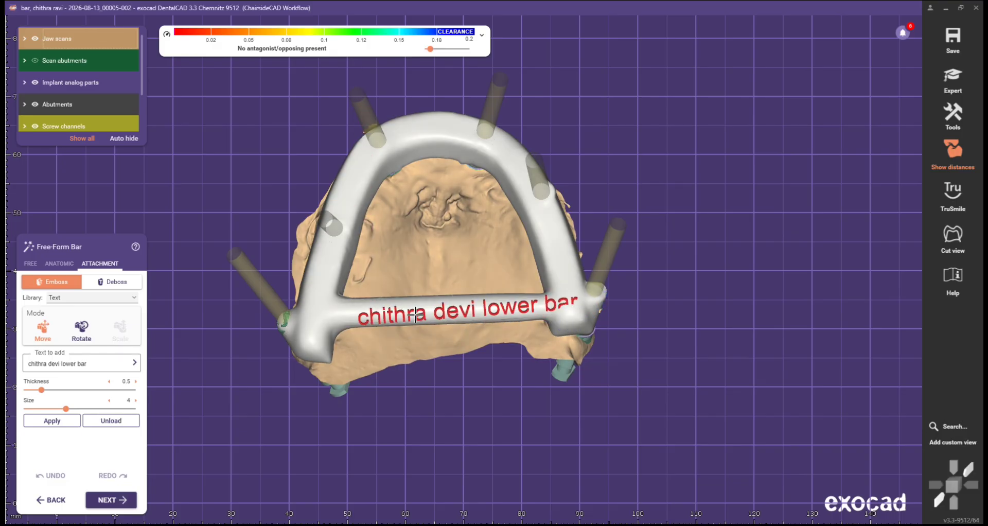
drag(416, 316, 360, 311)
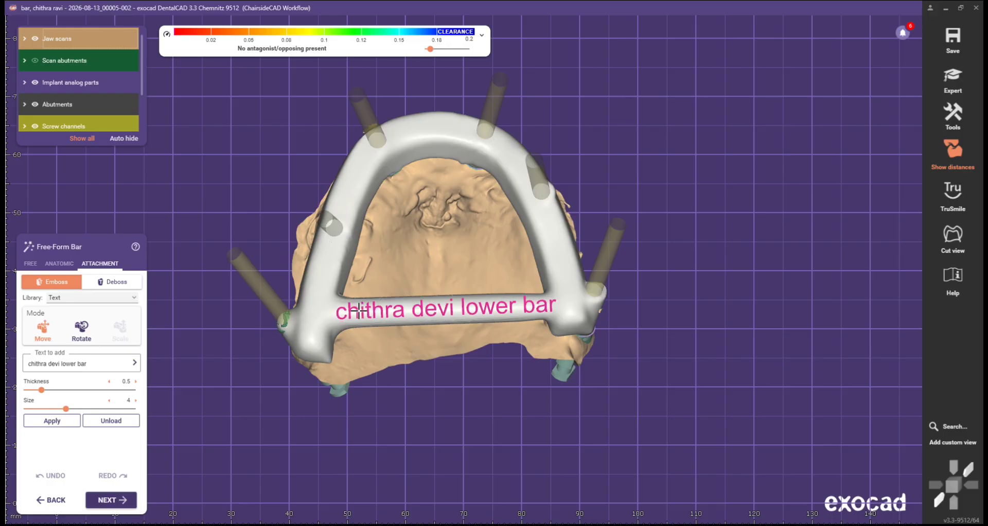
Step: Try Deboss on the size 4, thickness 0.5 text label, then switch it to Emboss
right_drag(456, 383, 468, 348)
scroll(461, 250, up, 3)
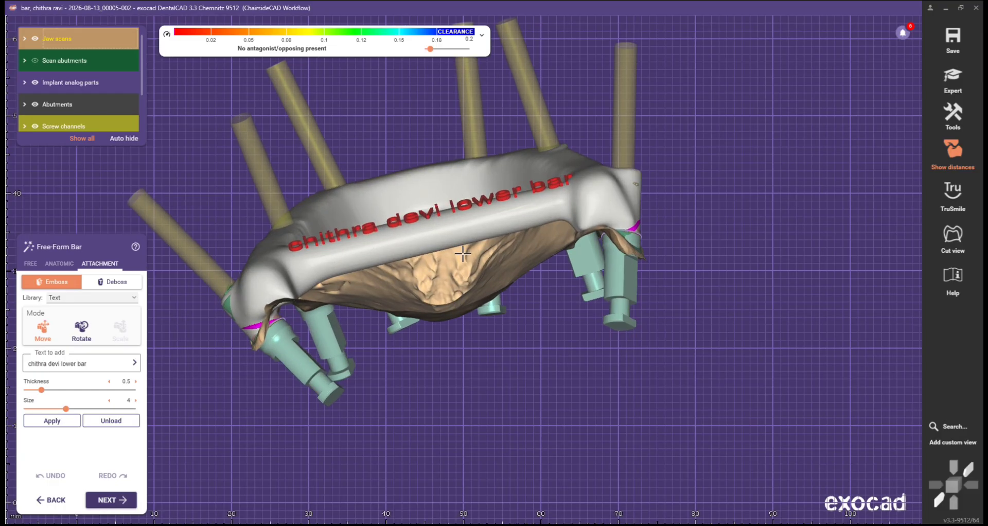
right_drag(462, 250, 463, 222)
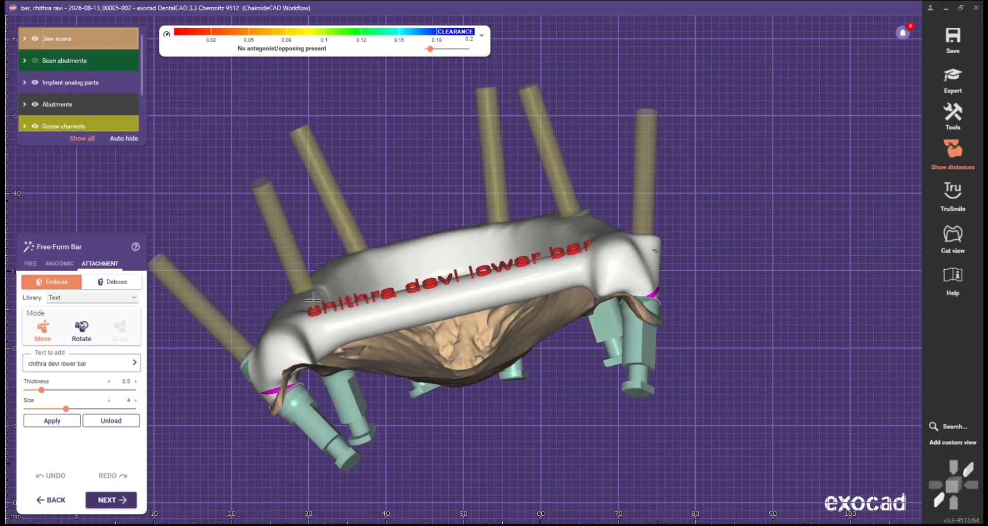
click(108, 283)
right_drag(402, 320, 405, 334)
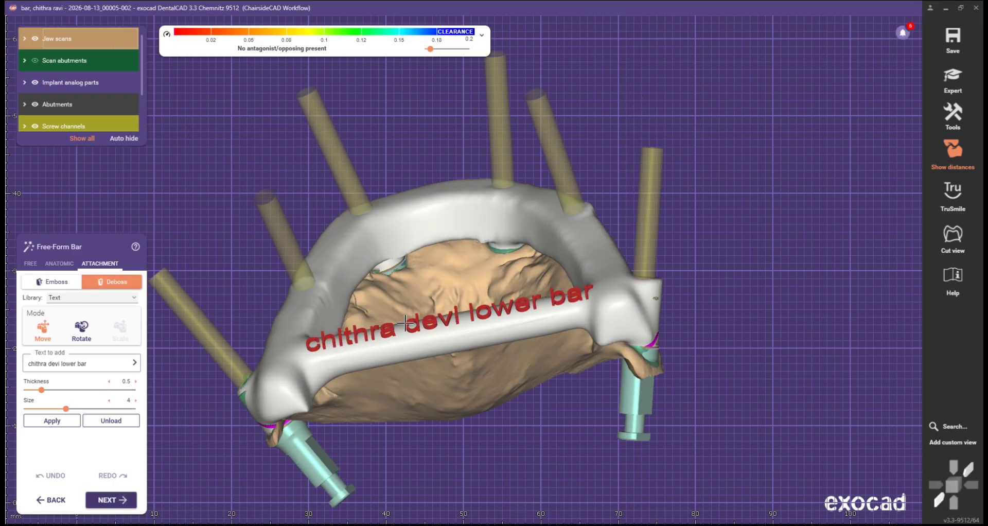
scroll(477, 275, down, 2)
middle_drag(477, 276, 473, 240)
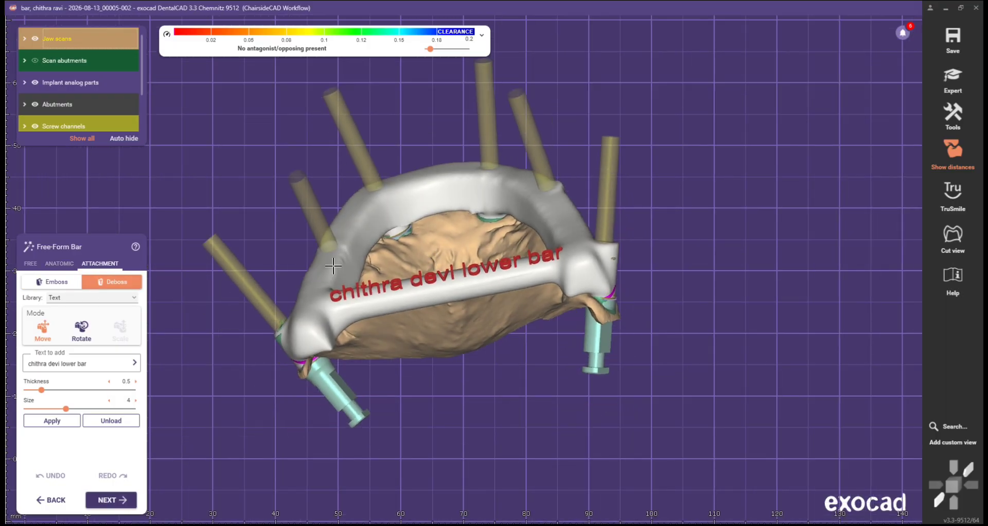
click(57, 283)
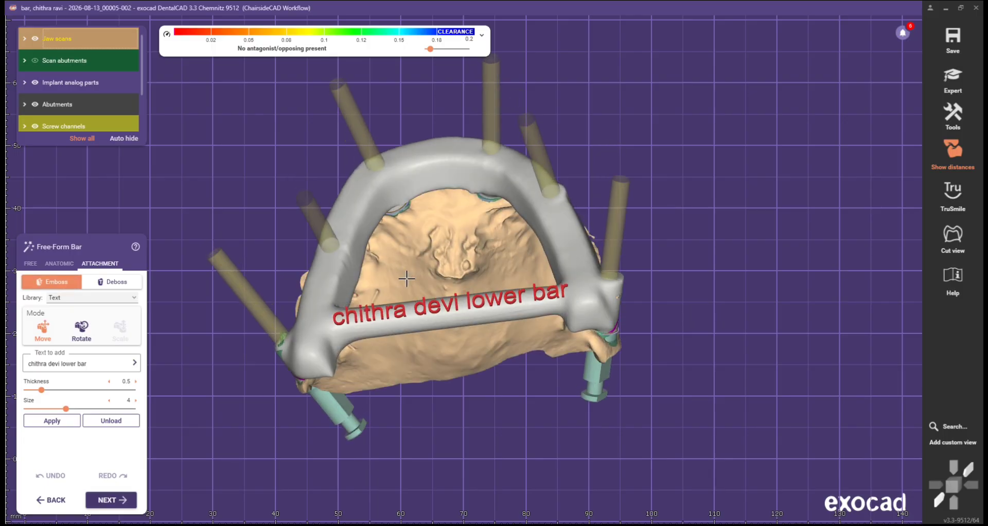
Step: Compare the bar with and without the text label, then apply the embossed label to the cross-bar
click(31, 264)
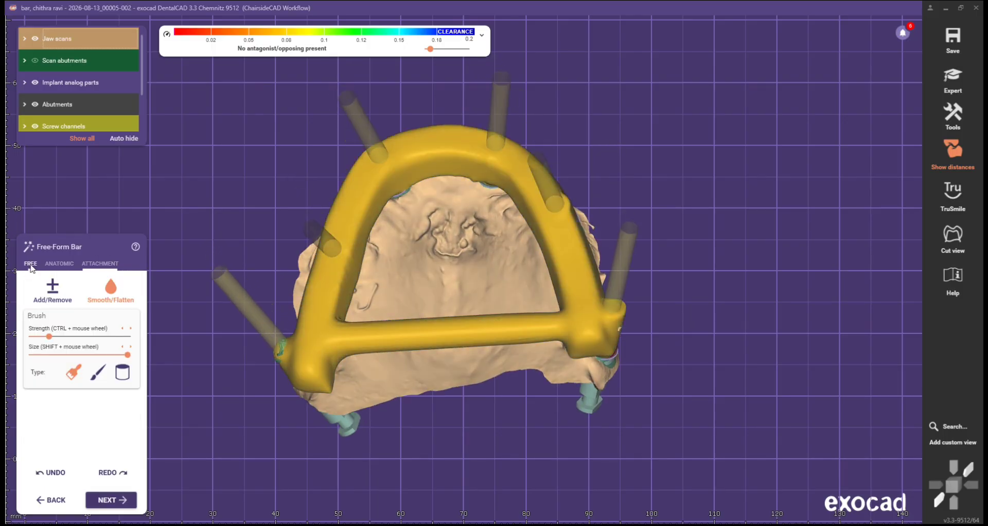
right_drag(181, 335, 186, 273)
click(99, 264)
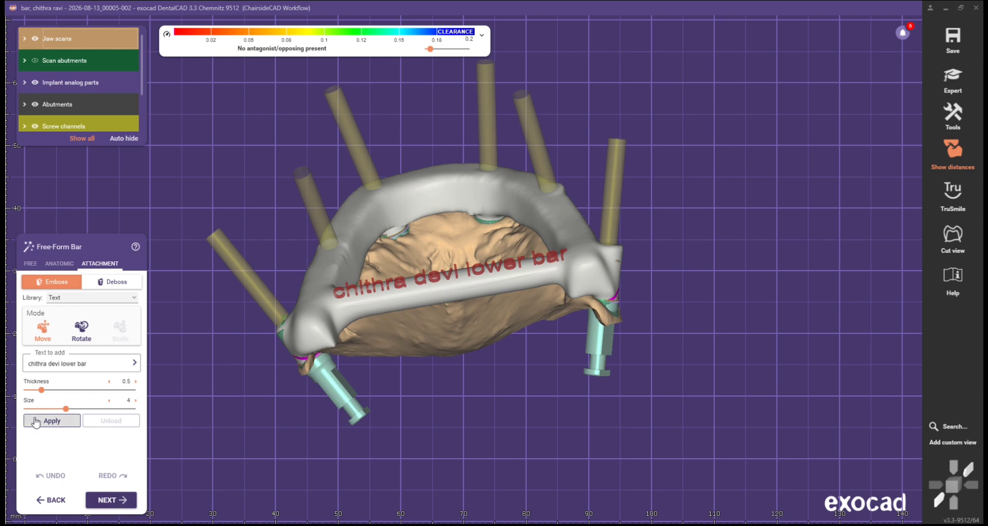
click(31, 264)
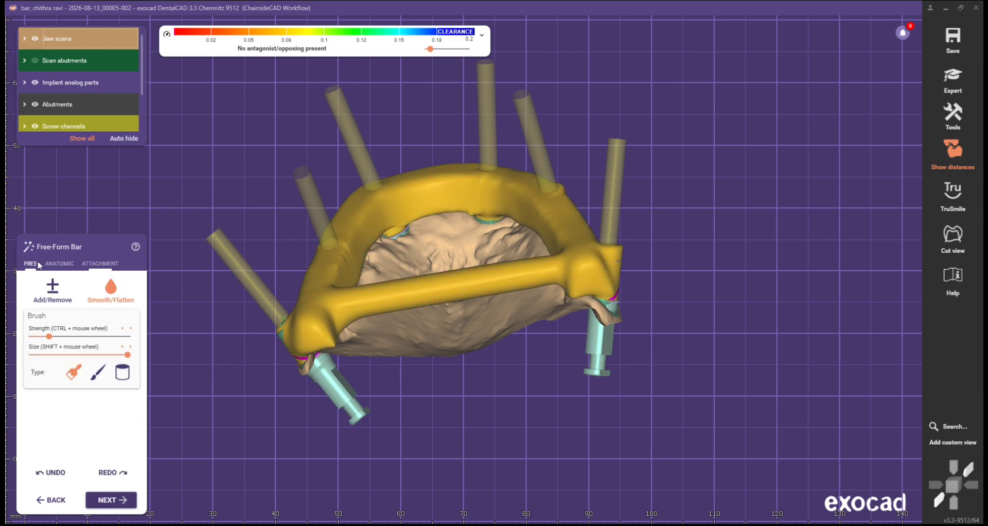
click(98, 264)
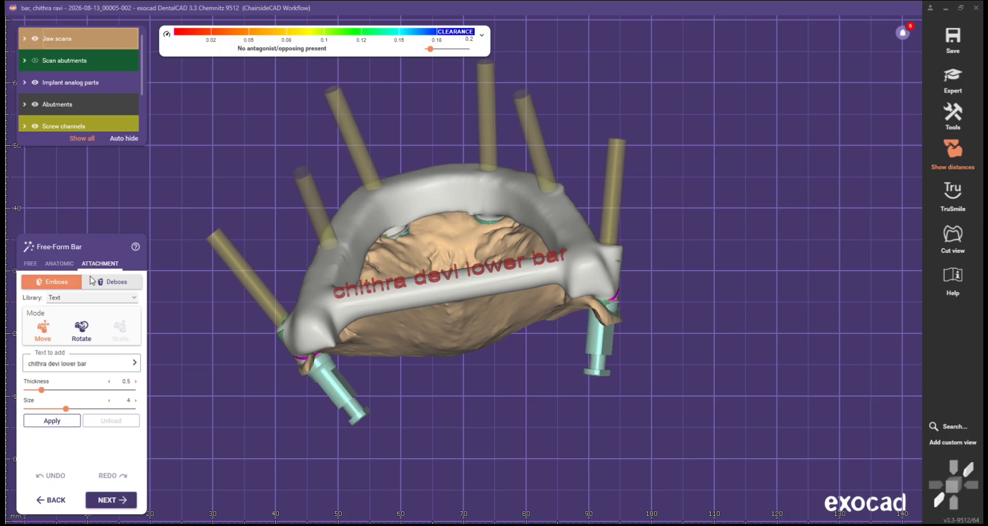
Step: Calculate the bar, dismiss the blank popup, and confirm continuing without a production blank
click(116, 500)
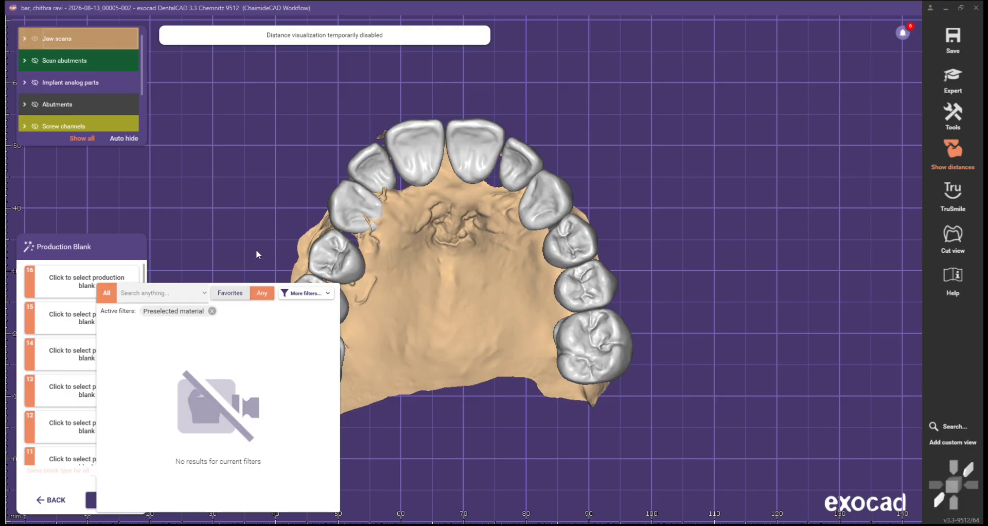
click(209, 271)
click(118, 502)
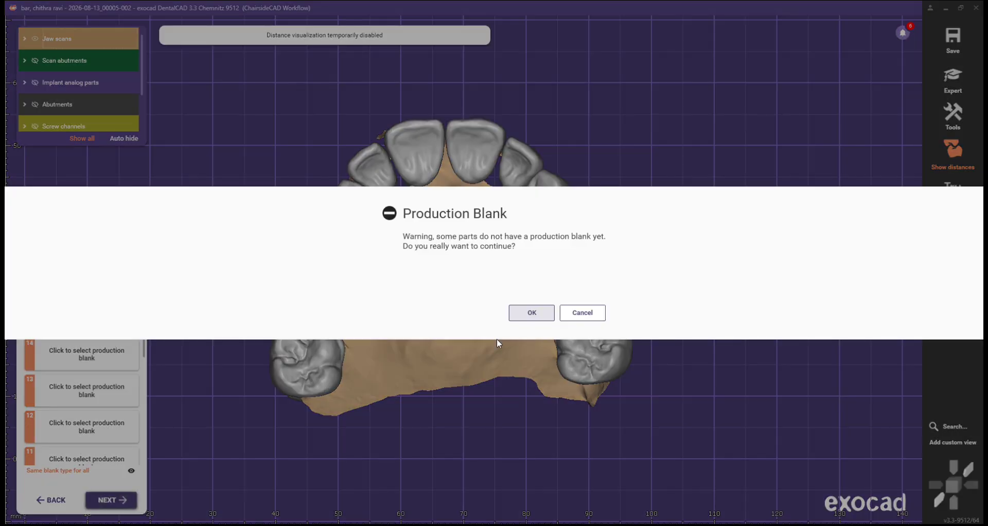
click(521, 311)
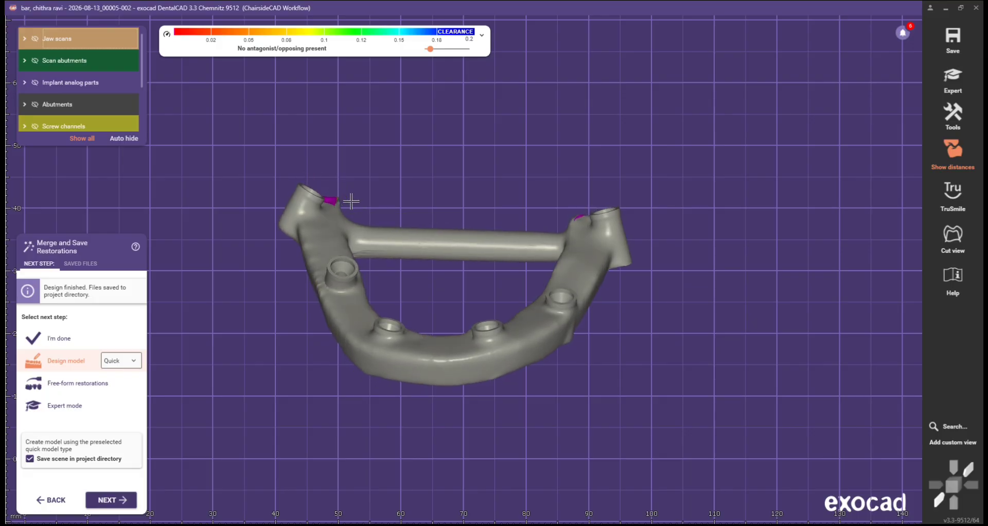
Step: Show Jaw scans again, choose I'm done, and save the scene to finish
click(61, 38)
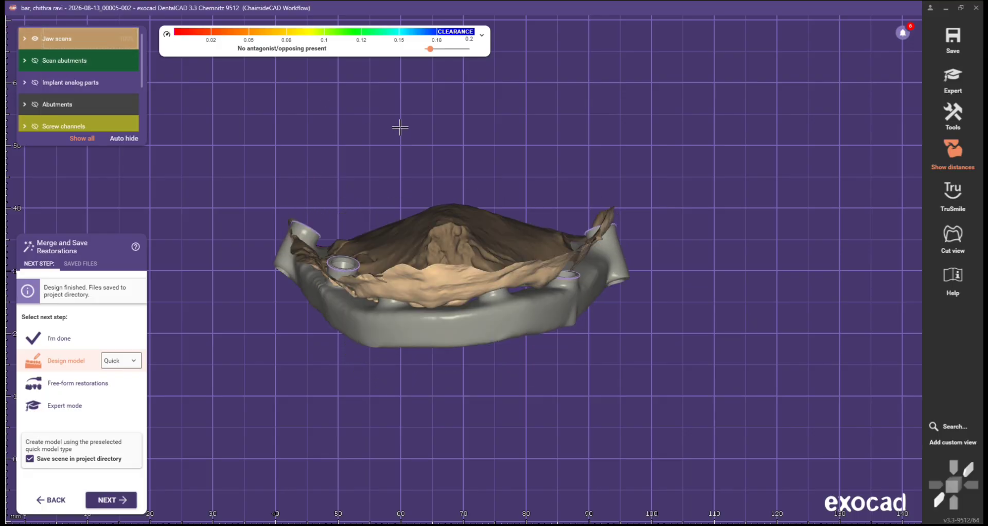
click(89, 334)
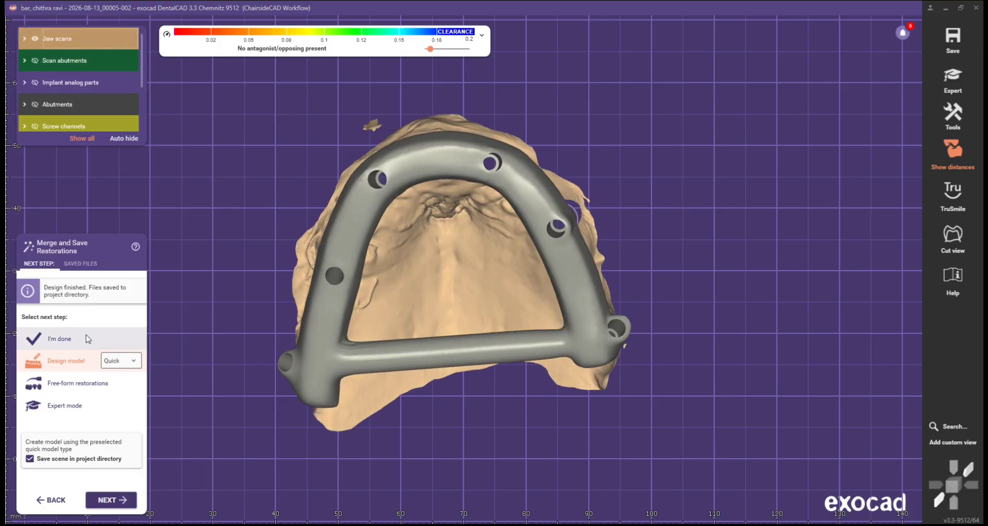
click(107, 498)
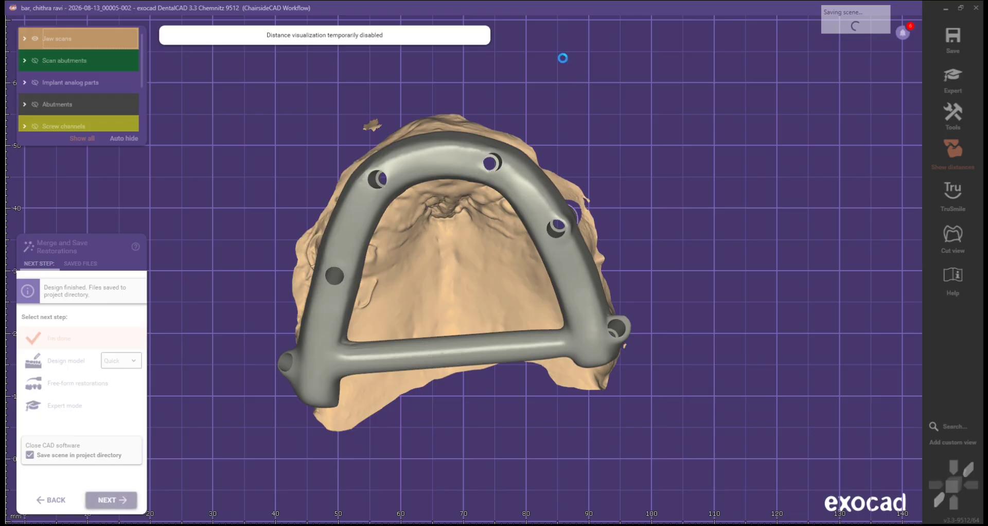